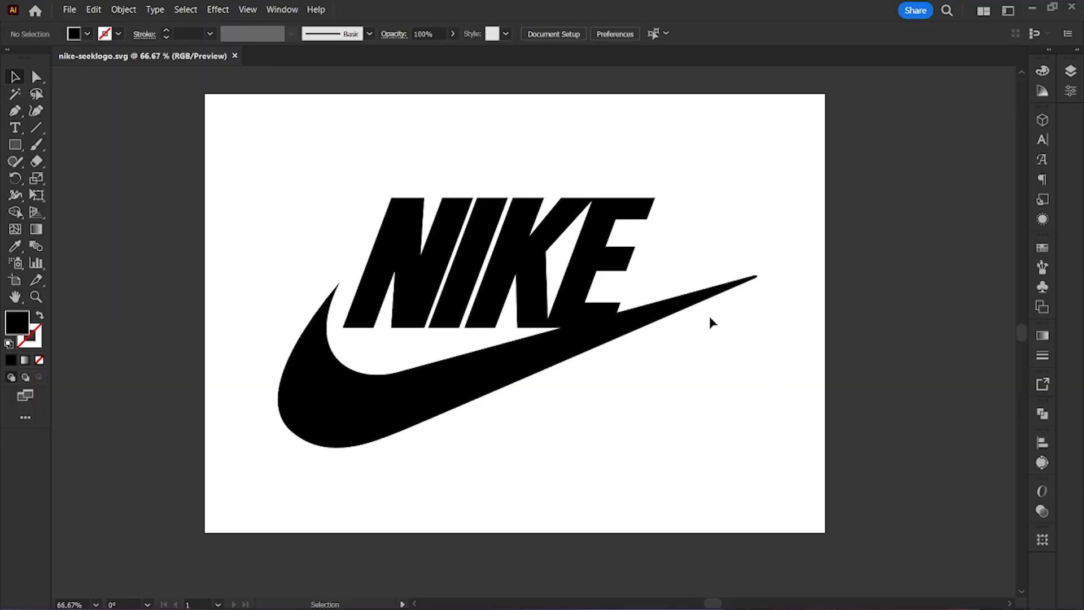
Inspect the logo's construction by selecting the swoosh and one of the letters, and clear the selection.
click(643, 314)
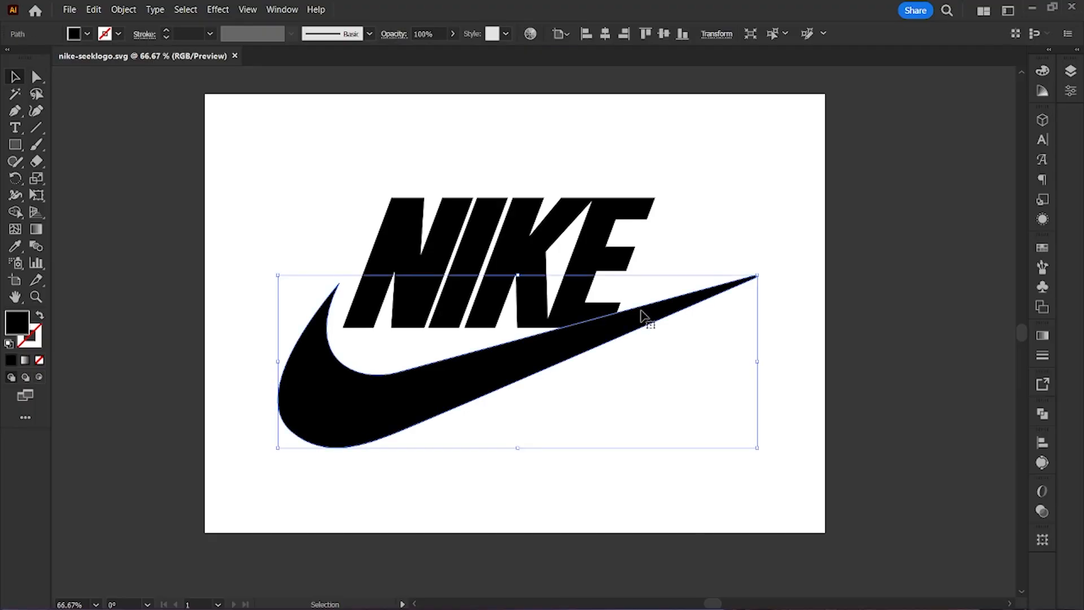
click(600, 265)
click(754, 336)
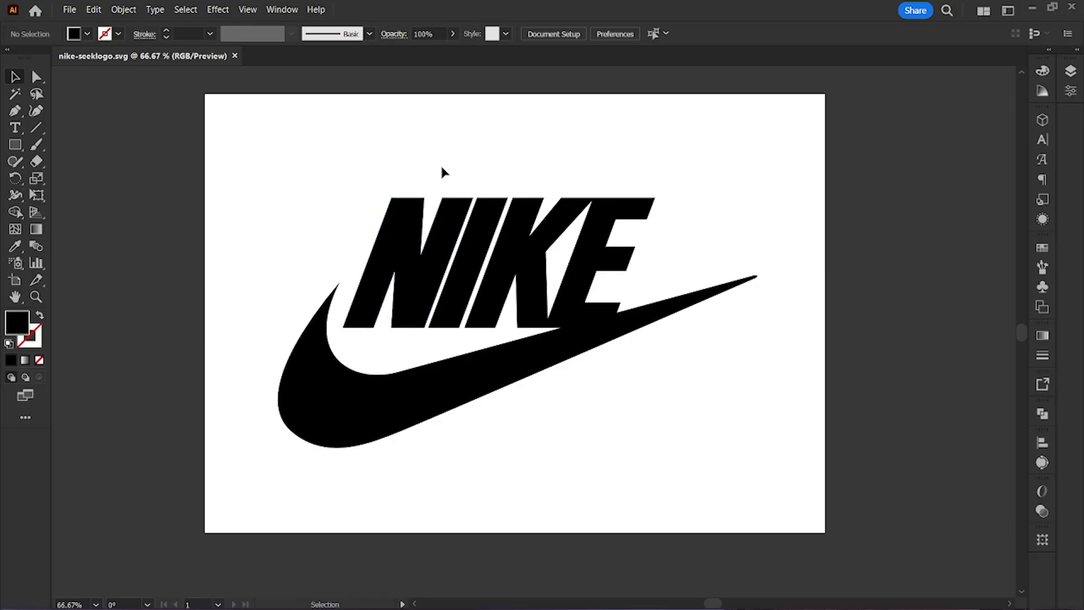
click(70, 10)
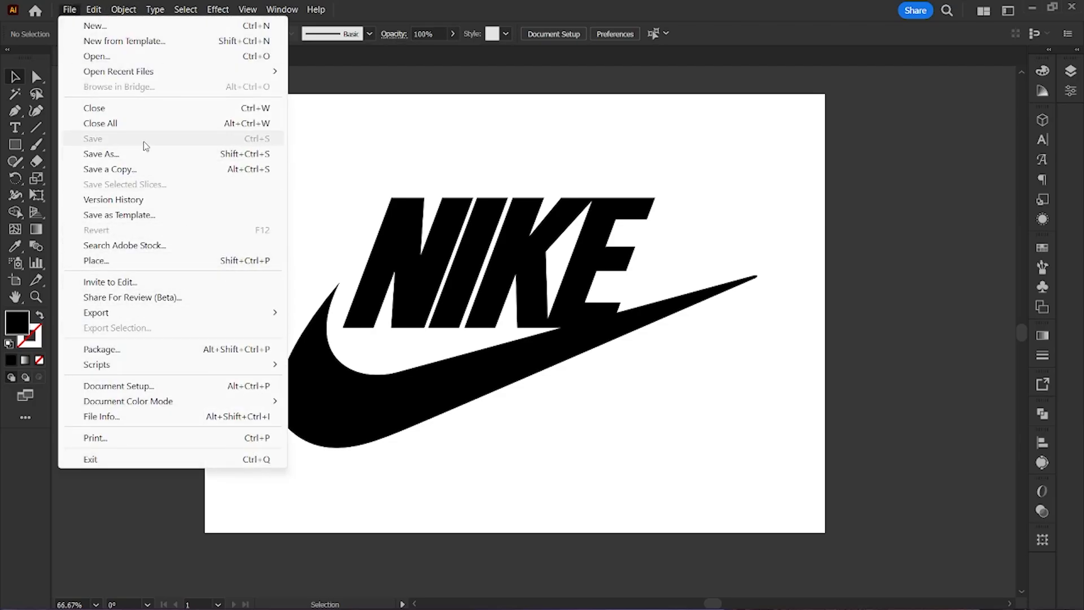
click(142, 158)
click(597, 445)
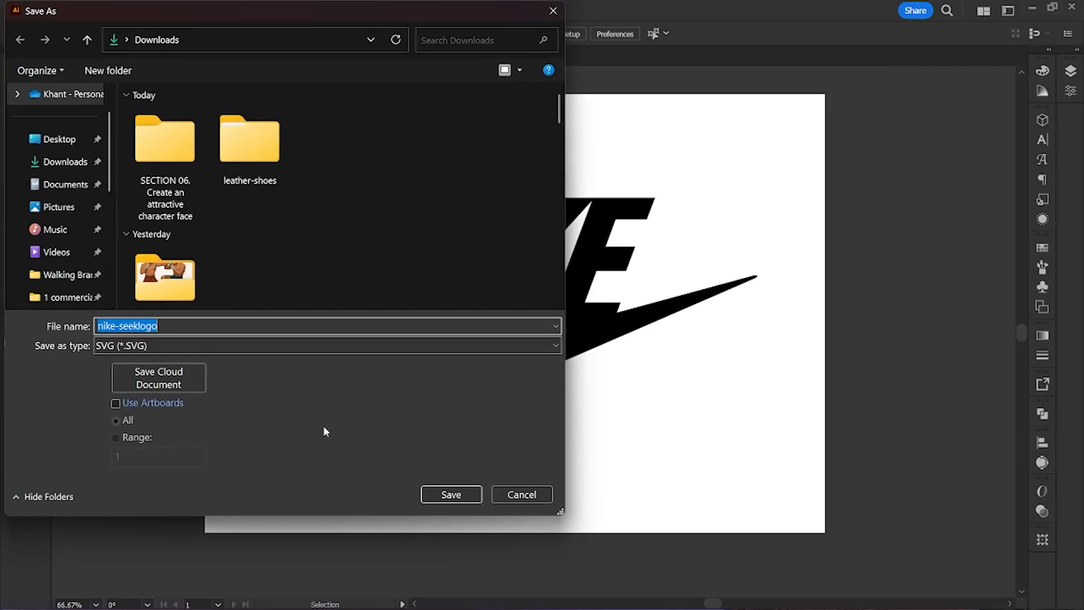
click(229, 349)
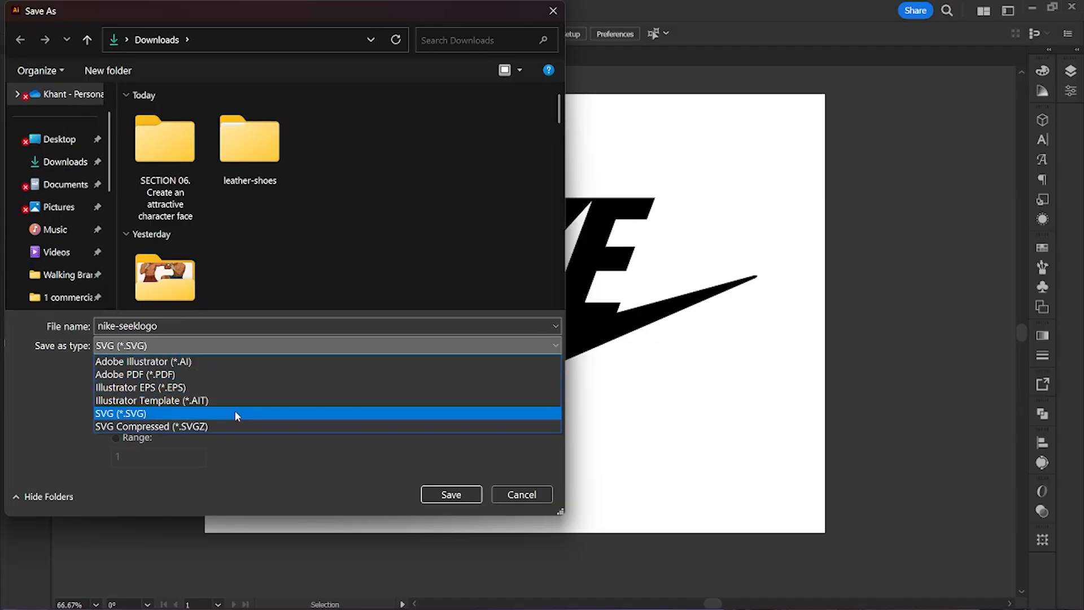
click(655, 416)
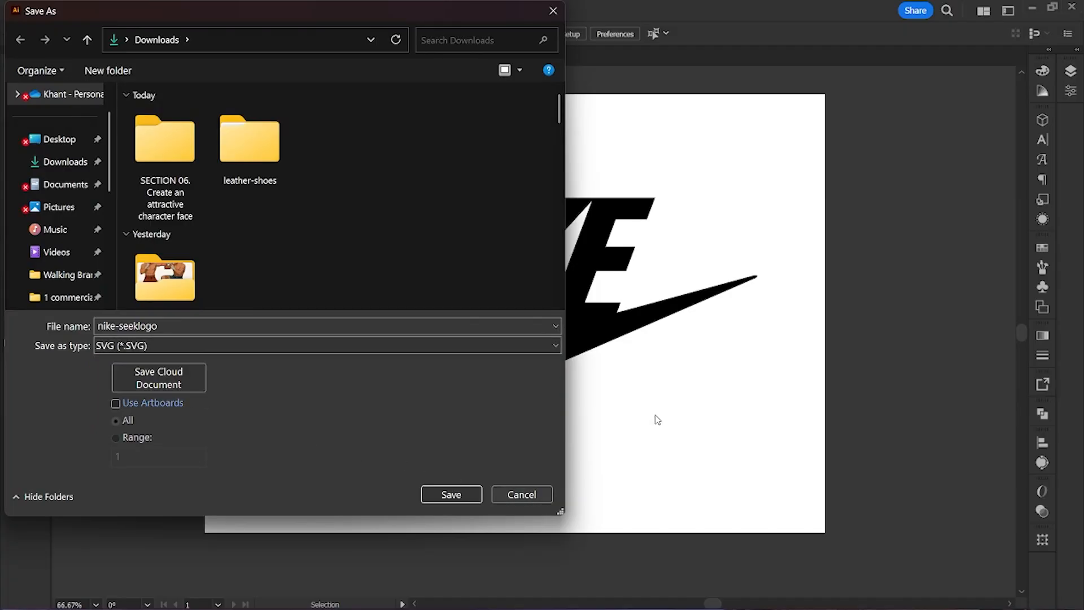
click(526, 494)
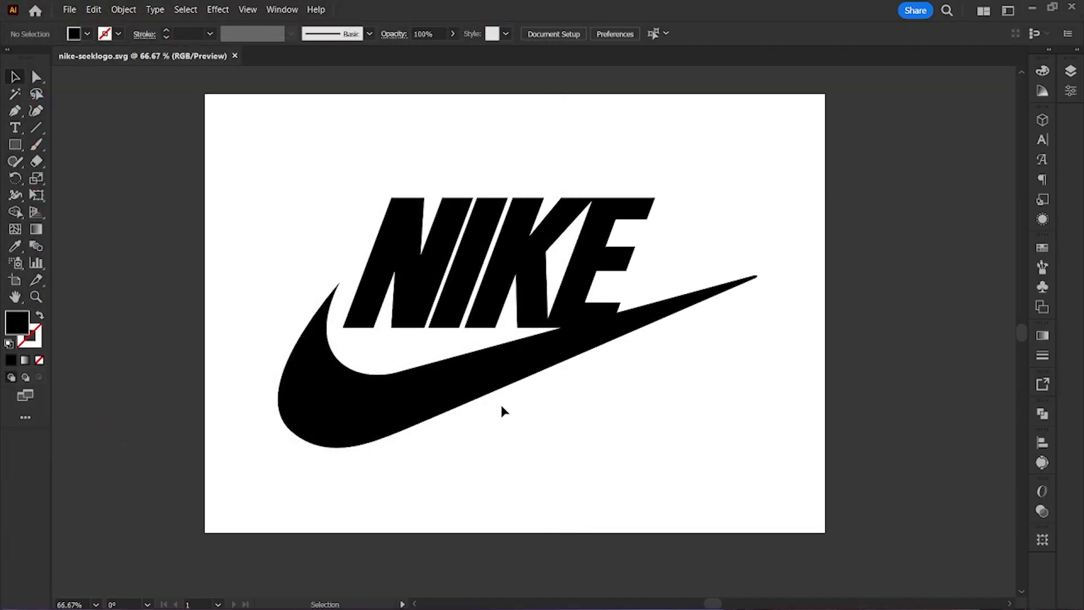
Try moving individual letters of the NIKE wordmark away from the swoosh, and undo every move.
click(590, 312)
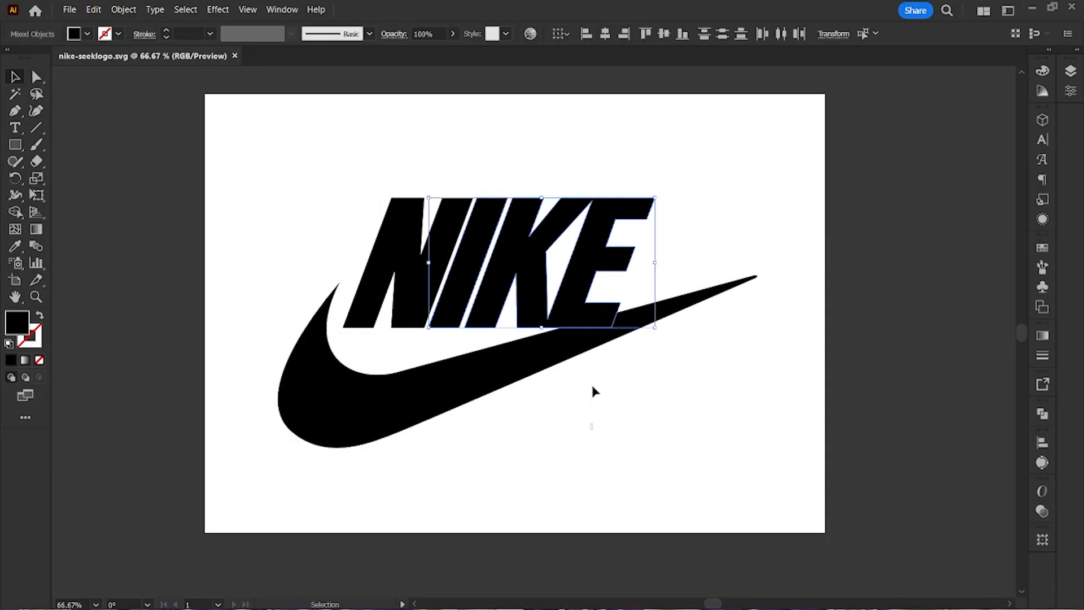
drag(574, 308, 569, 234)
drag(447, 288, 407, 202)
key(ctrl+z)
key(ctrl+z)
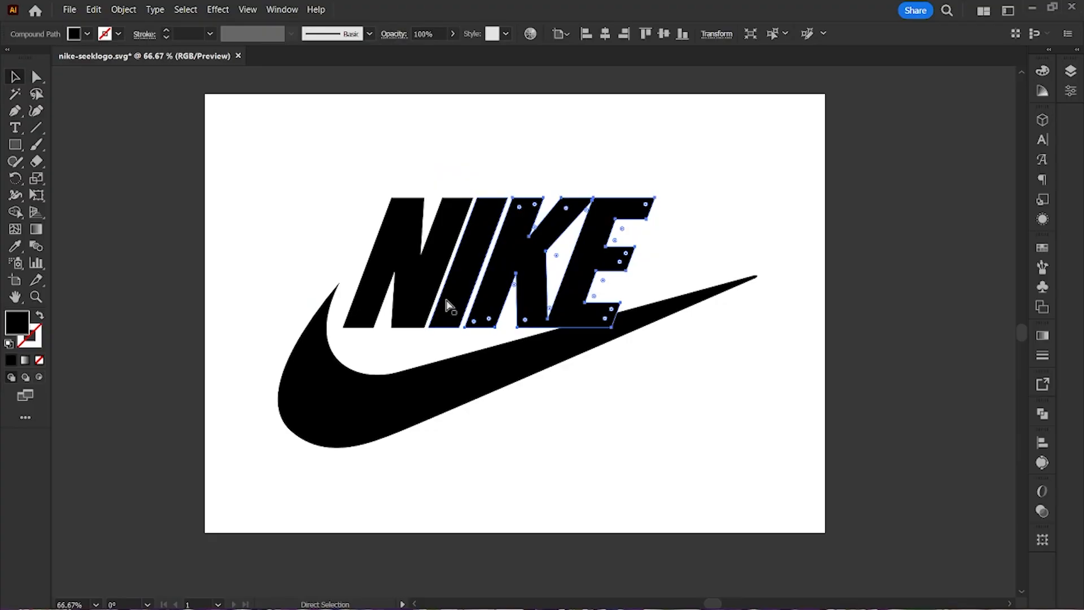
drag(412, 284, 367, 222)
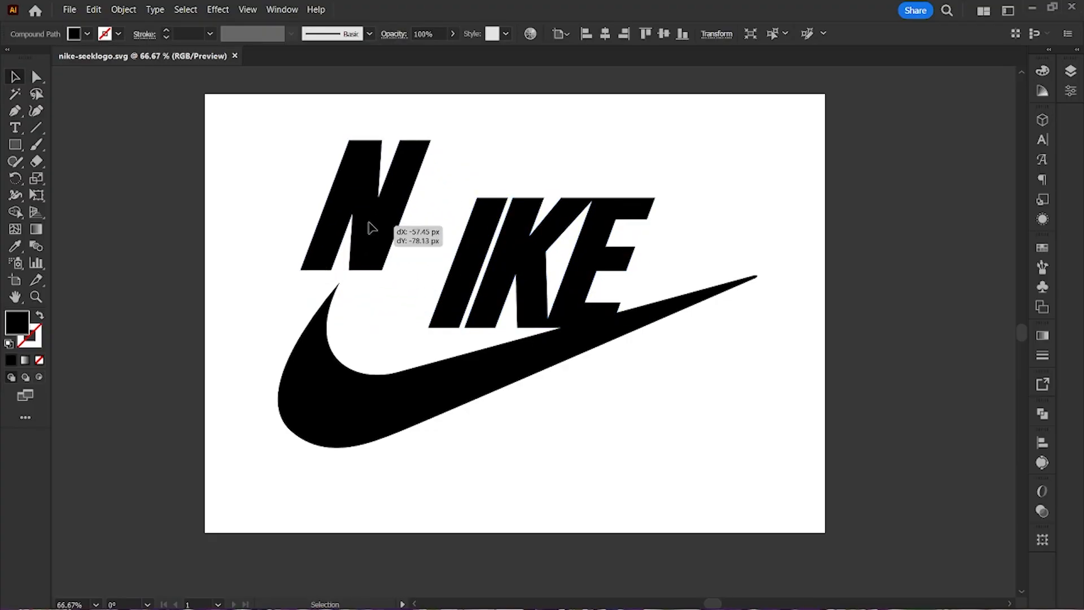
drag(460, 252, 401, 200)
drag(523, 258, 481, 213)
key(ctrl+z)
key(ctrl+z)
key(ctrl+z)
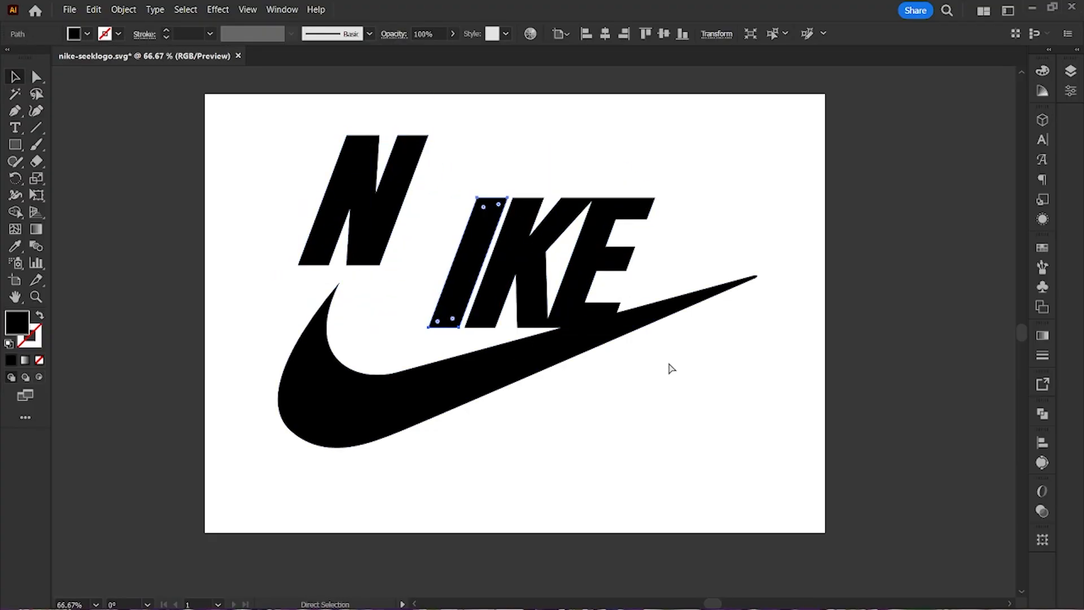
Select the whole logo and merge its overlapping shapes with the Pathfinder Unite operation.
drag(277, 186, 697, 467)
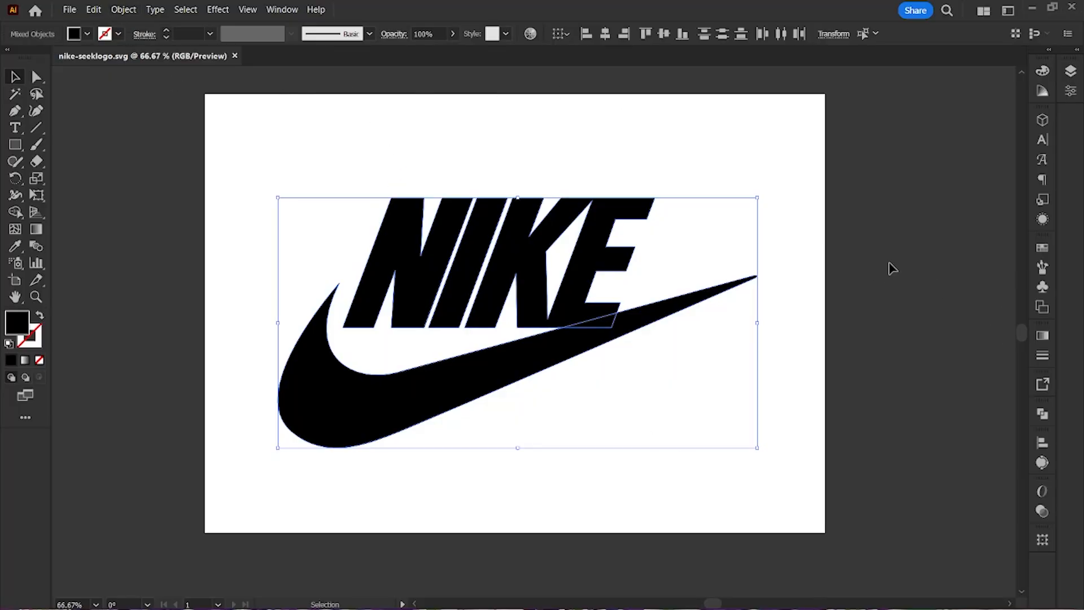
click(1042, 414)
click(876, 445)
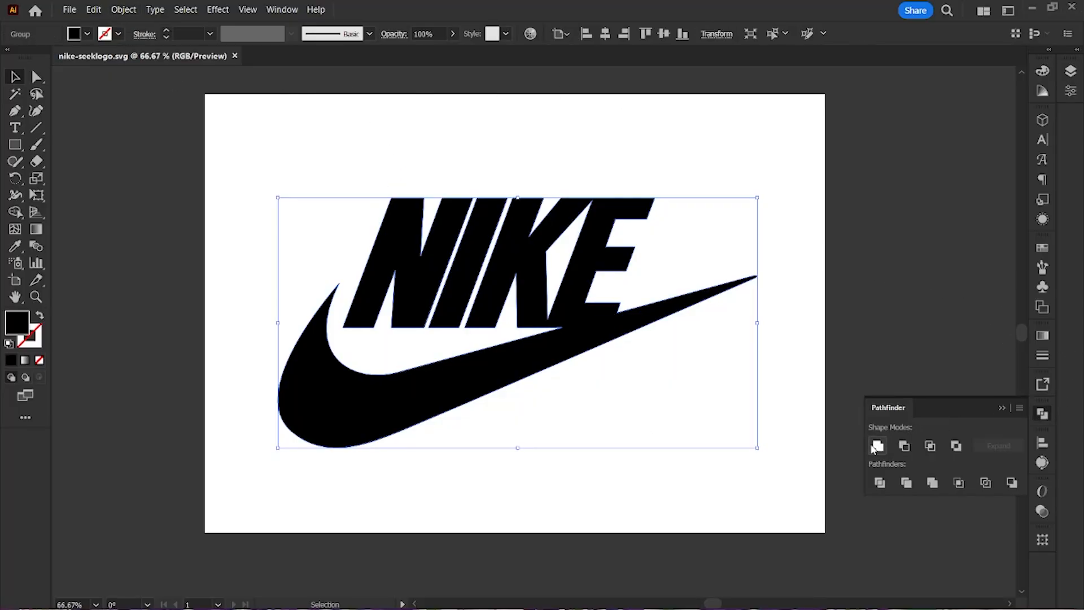
Try moving the united logo as one object, undo the move and reselect the logo.
click(661, 456)
drag(584, 280, 526, 257)
key(ctrl+z)
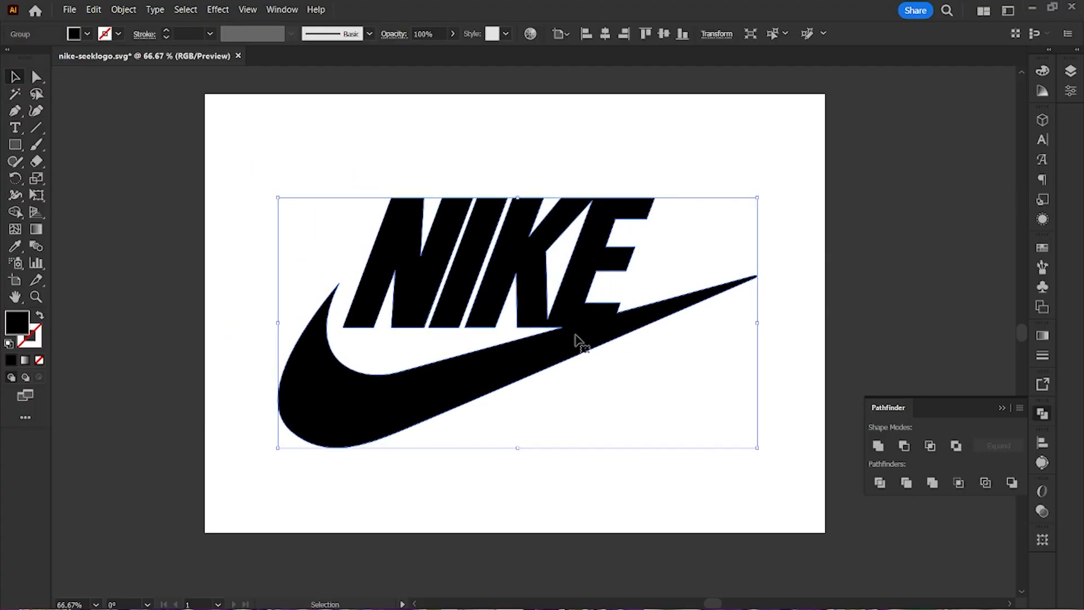
click(655, 490)
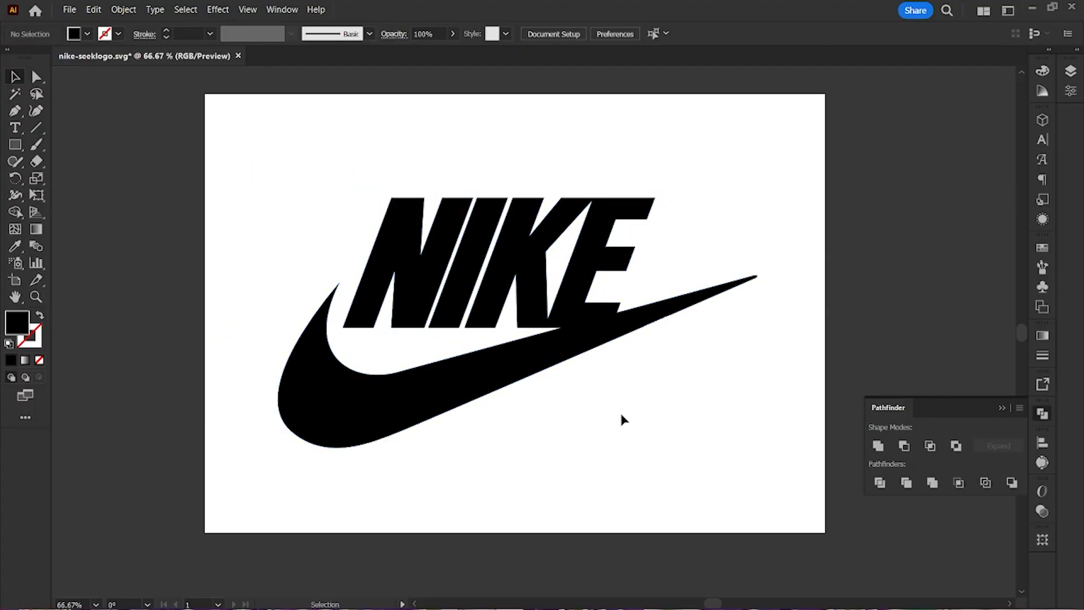
click(609, 321)
click(665, 490)
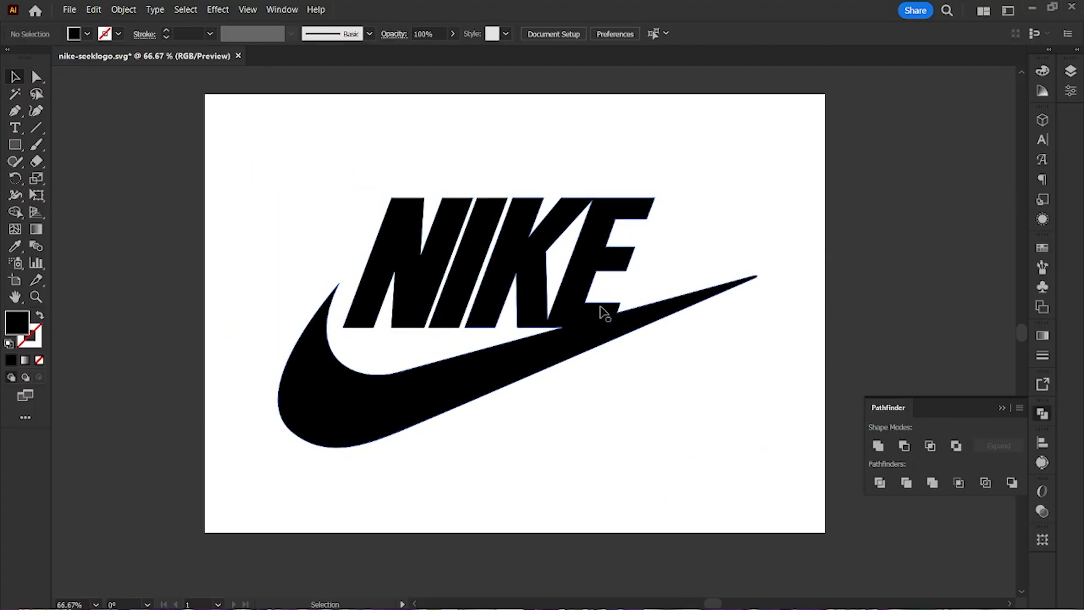
click(604, 312)
Save the united artwork on the computer in Downloads as an SVG named "nike logo", using the SVG 1.1 profile.
key(ctrl+s)
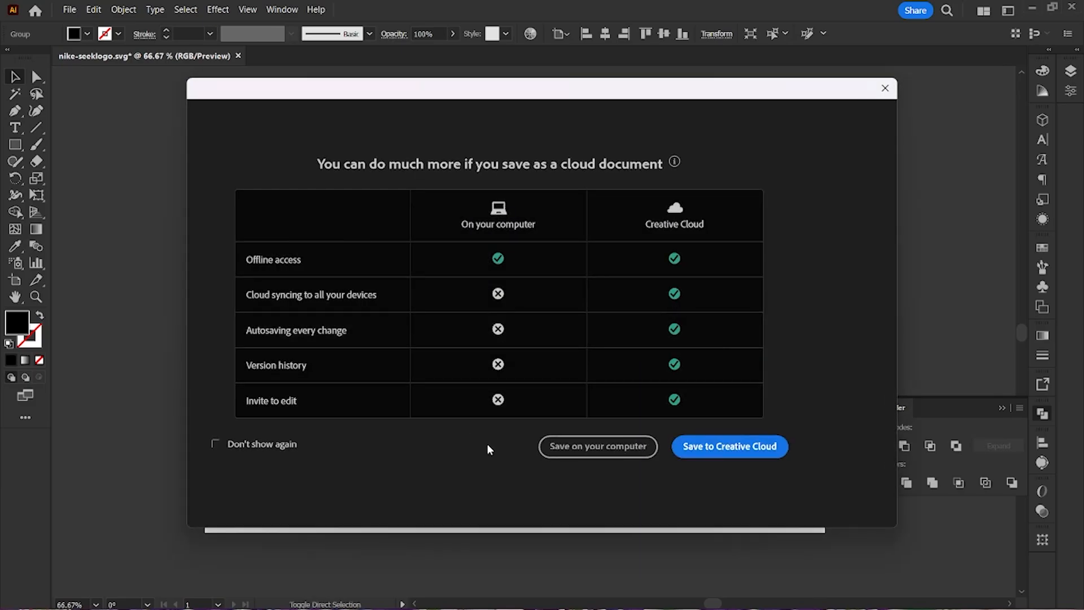
click(594, 446)
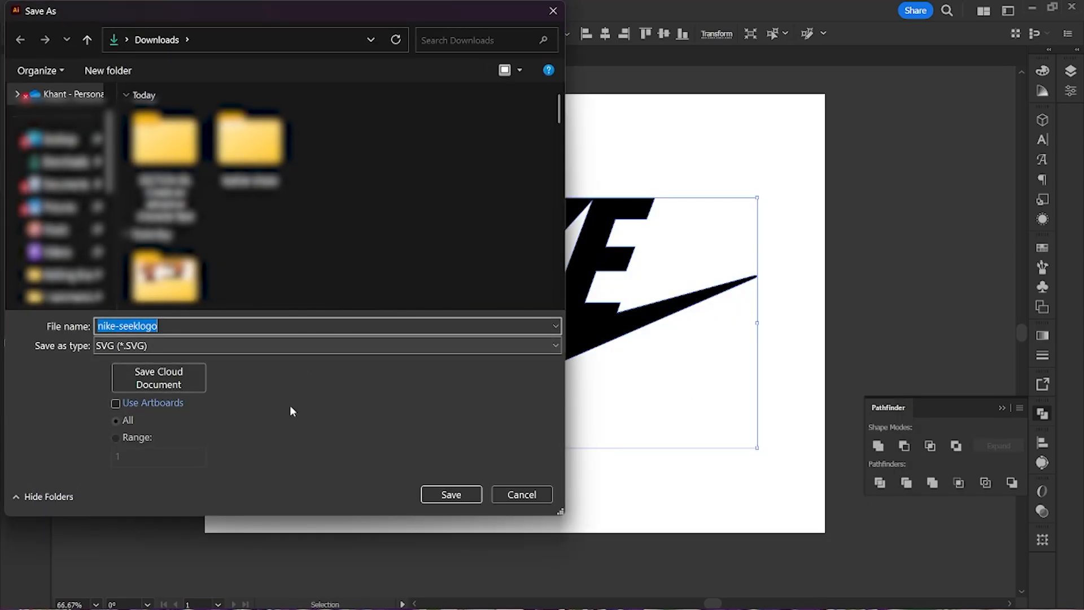
click(144, 326)
key(BackSpace)
key(BackSpace)
key(BackSpace)
key(BackSpace)
key(BackSpace)
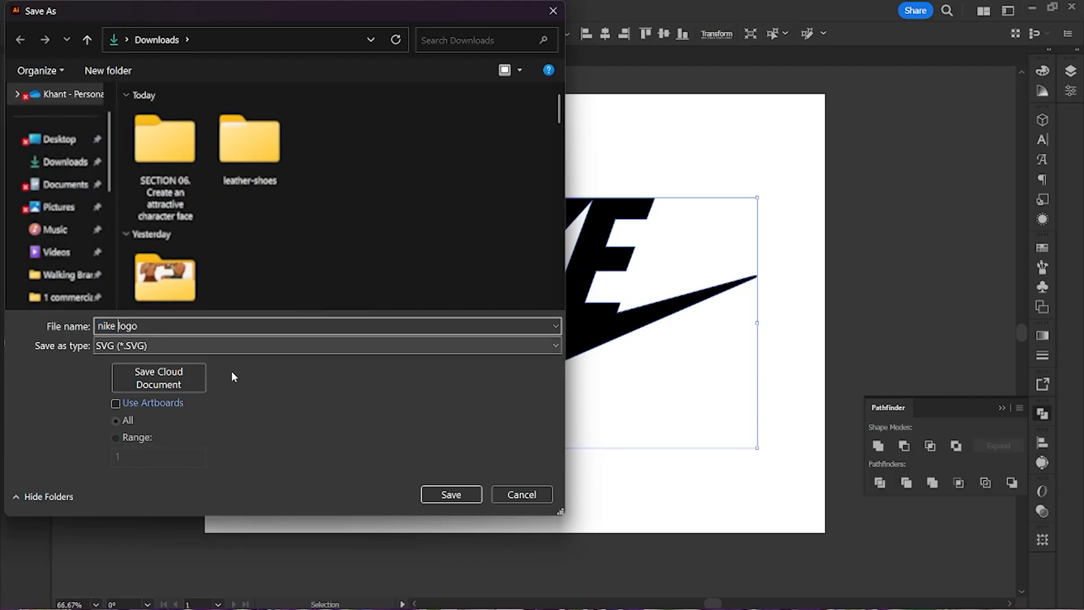
click(472, 494)
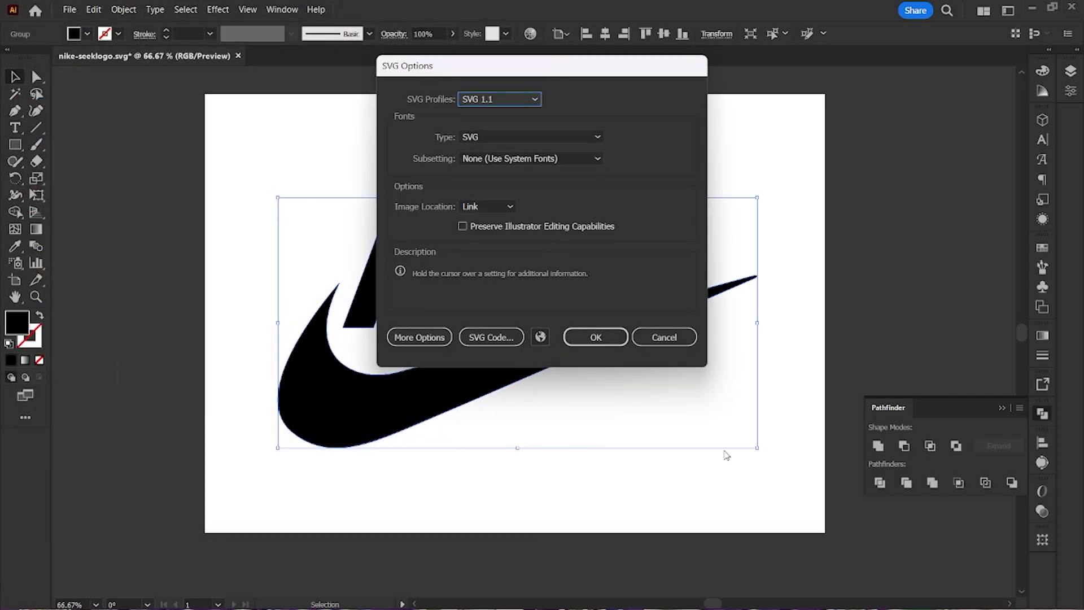
click(596, 337)
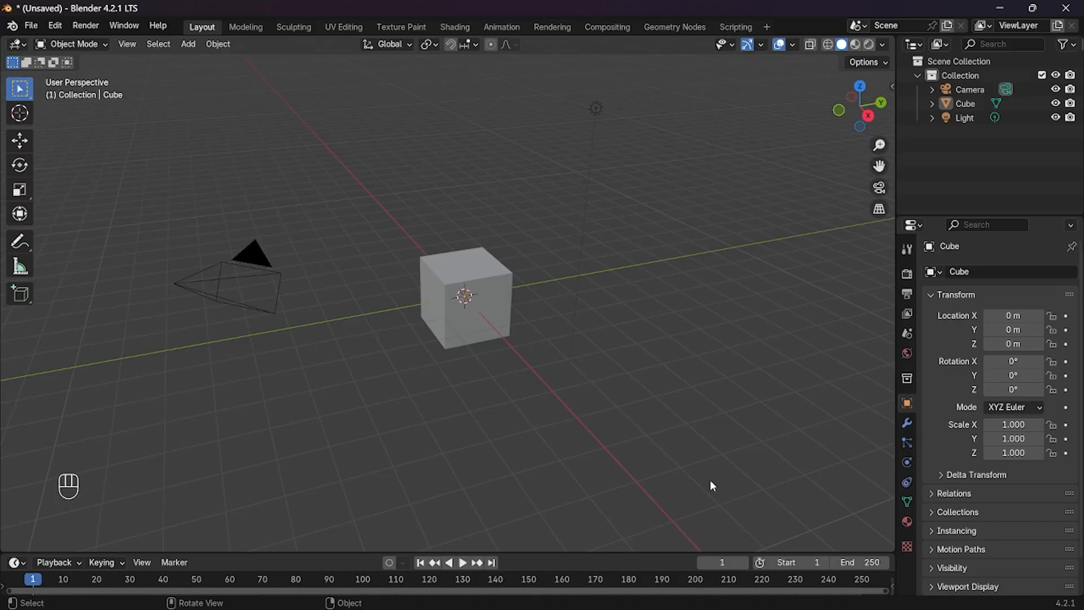
Switch to Blender and delete the default cube from the scene.
click(495, 295)
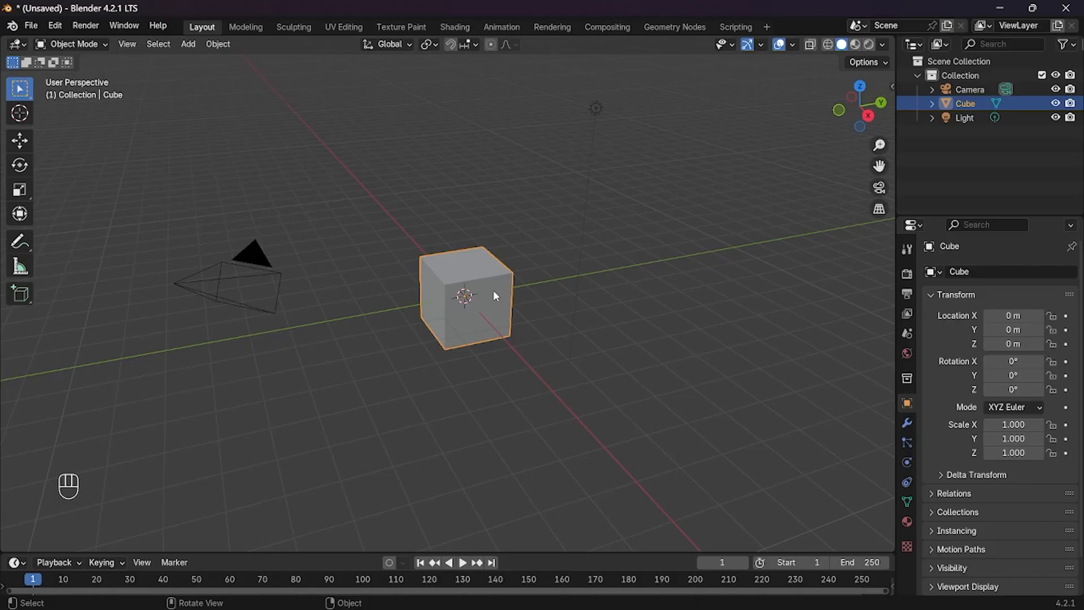
key(x)
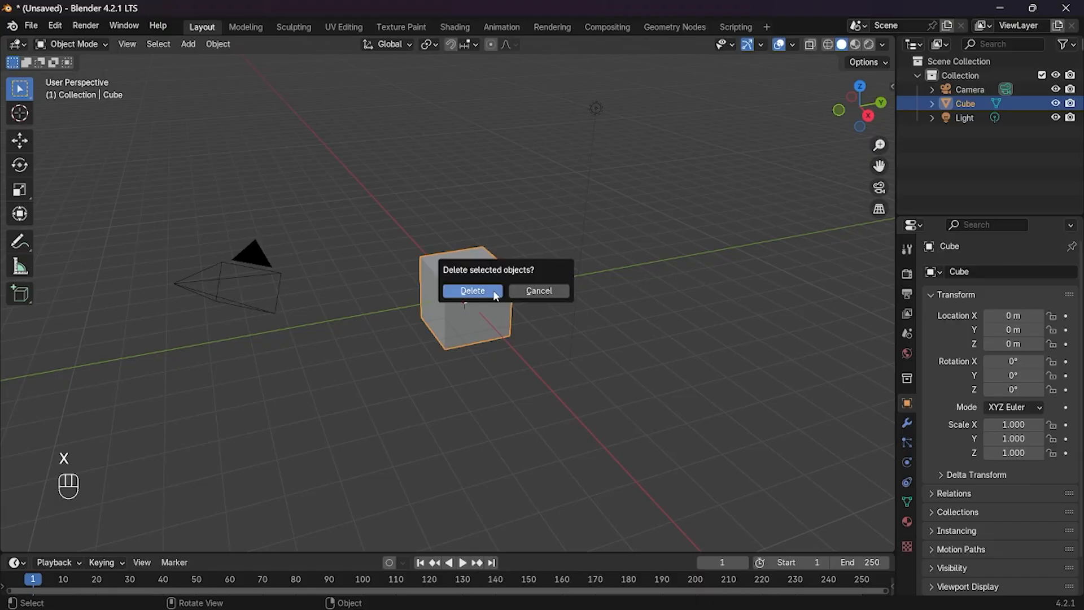
click(495, 295)
Import the nike logo.svg file from the Downloads folder as Scalable Vector Graphics, finding it by searching for "ni".
click(25, 33)
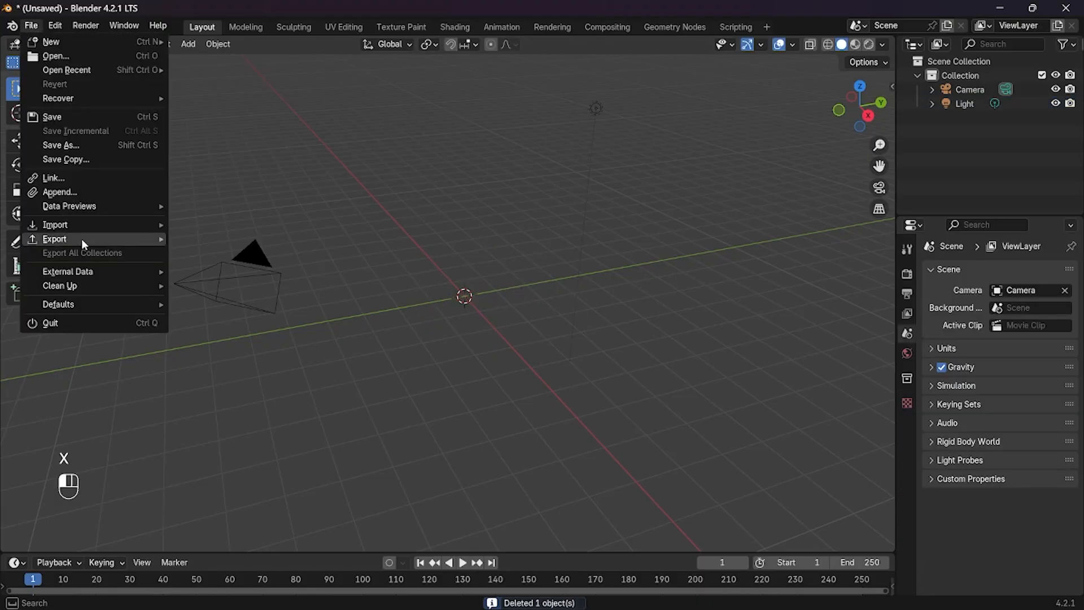
mouse_move(79, 225)
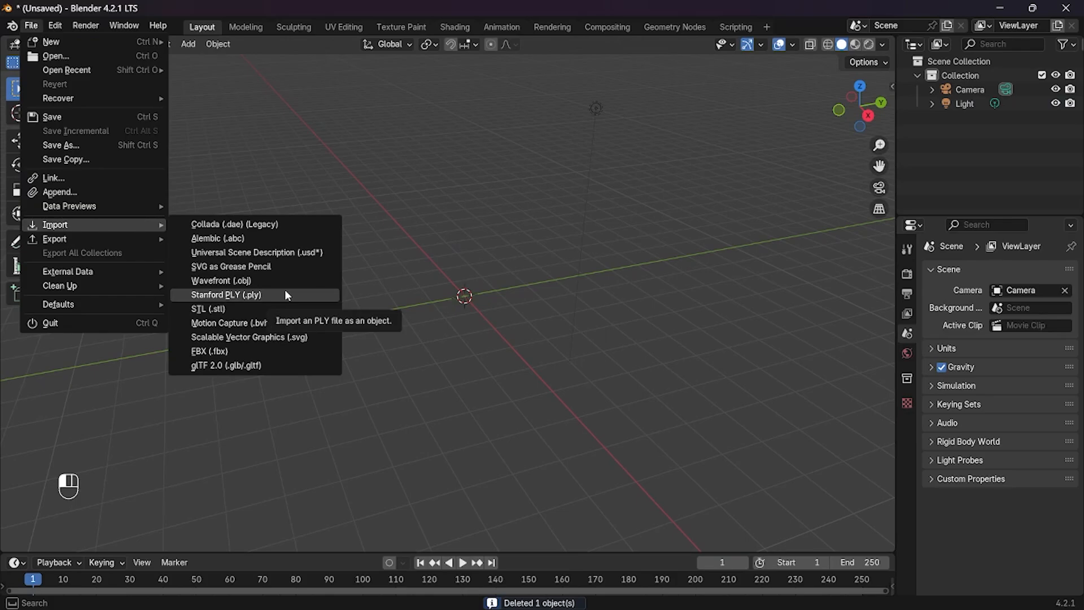
click(311, 337)
click(72, 145)
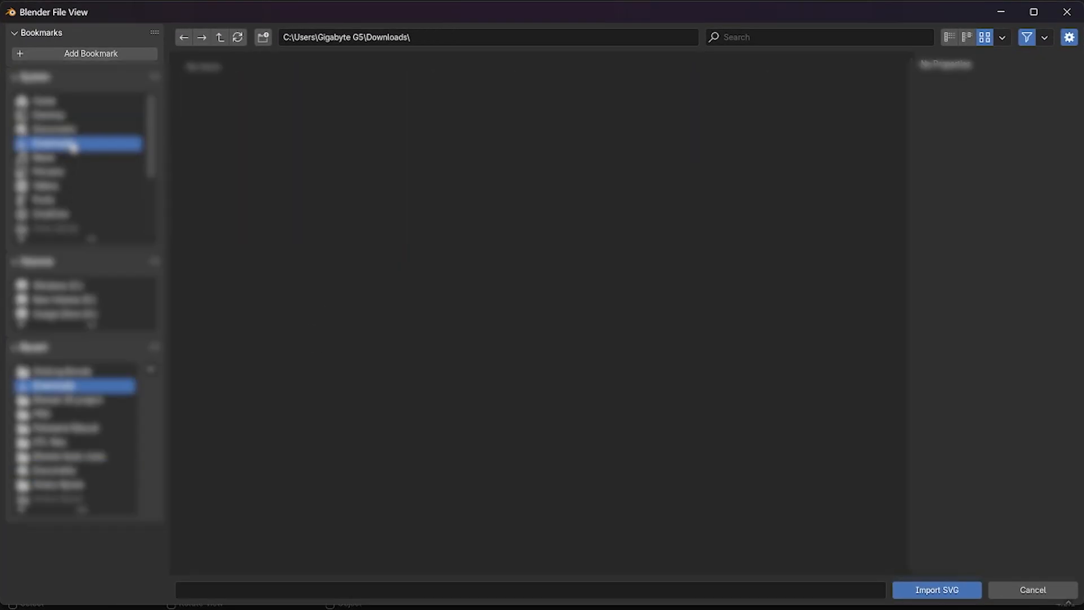
click(770, 41)
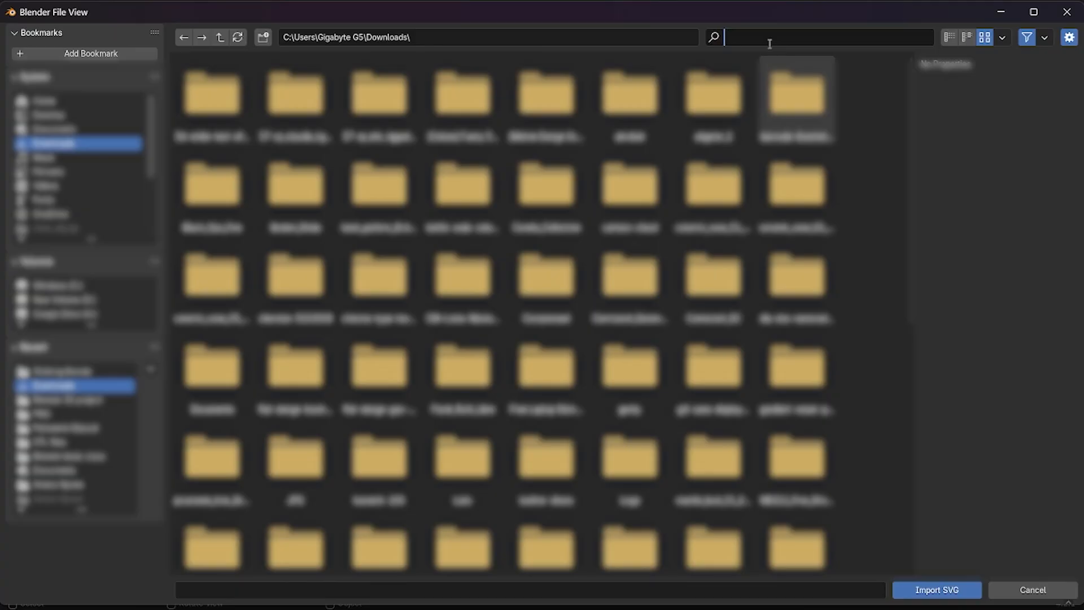
text(ni)
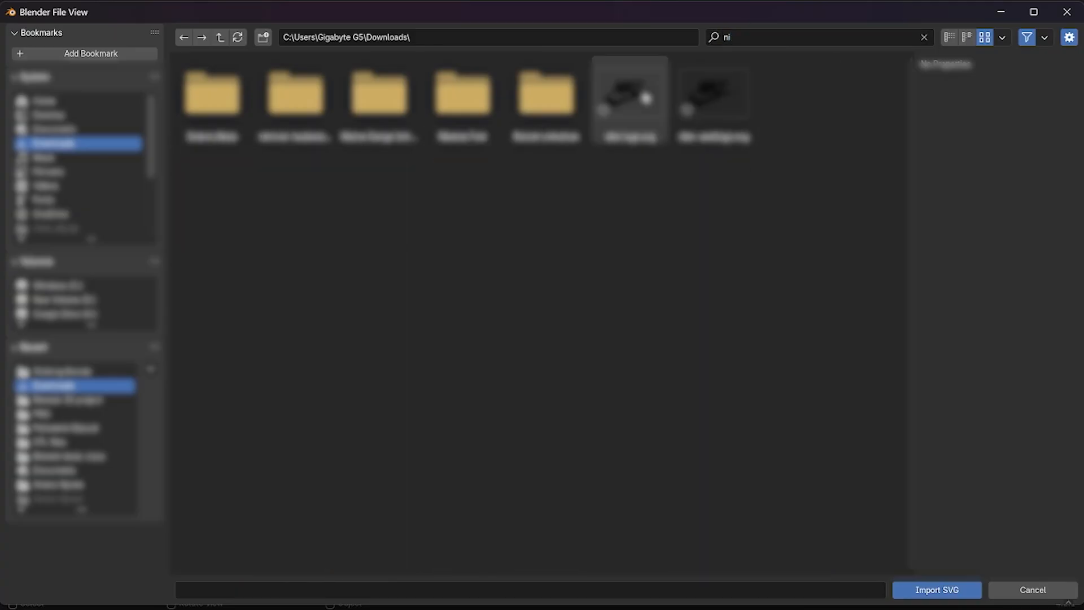
double_click(630, 93)
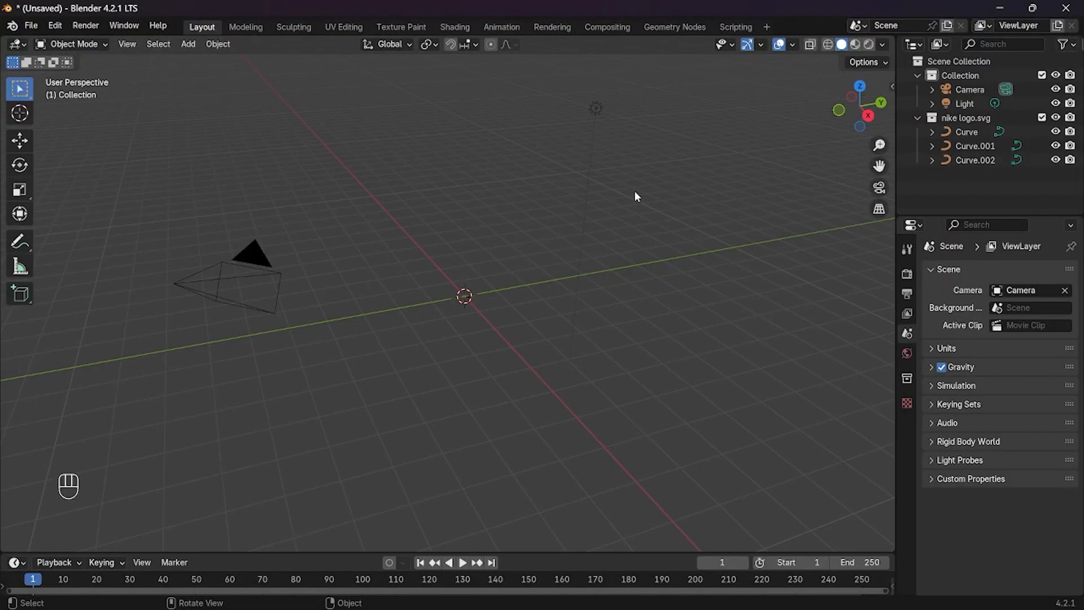
Examine the imported logo up close and select its curves one after another to see which parts are separate.
scroll(522, 325, up, 17)
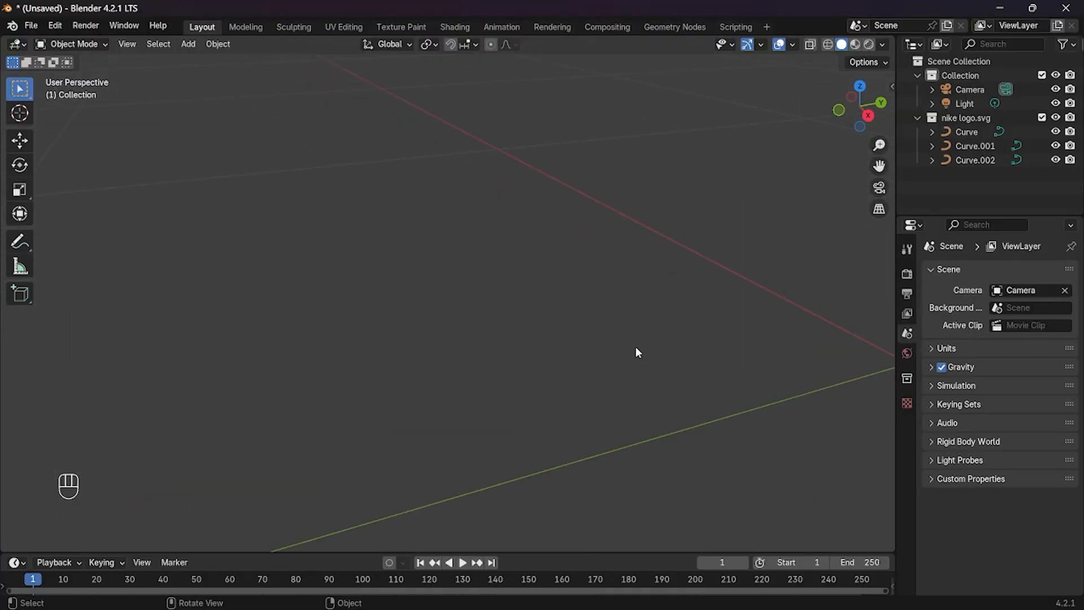
shift+middle_drag(635, 347, 359, 319)
shift+middle_drag(654, 379, 489, 342)
scroll(490, 342, down, 2)
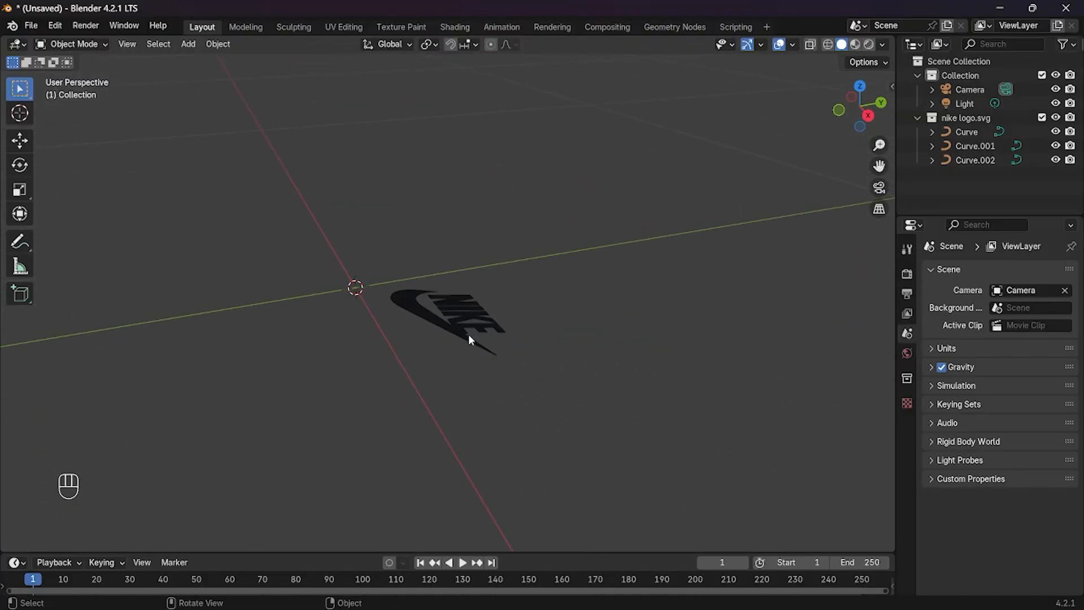
scroll(469, 333, up, 9)
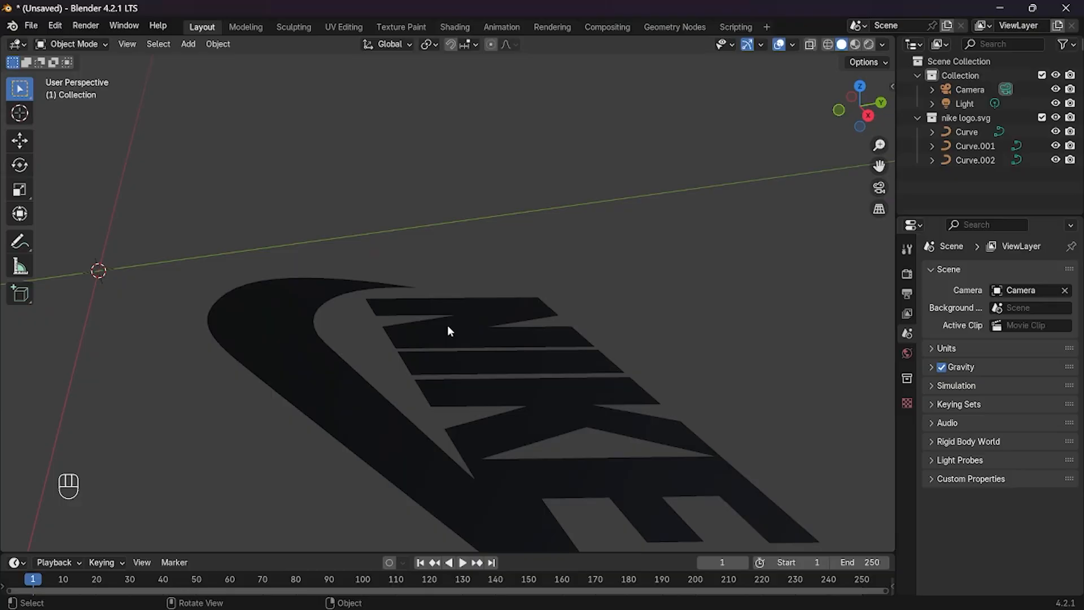
scroll(468, 361, down, 3)
middle_drag(469, 368, 510, 330)
click(491, 421)
click(582, 356)
click(552, 349)
scroll(525, 350, down, 2)
scroll(508, 340, up, 3)
click(551, 367)
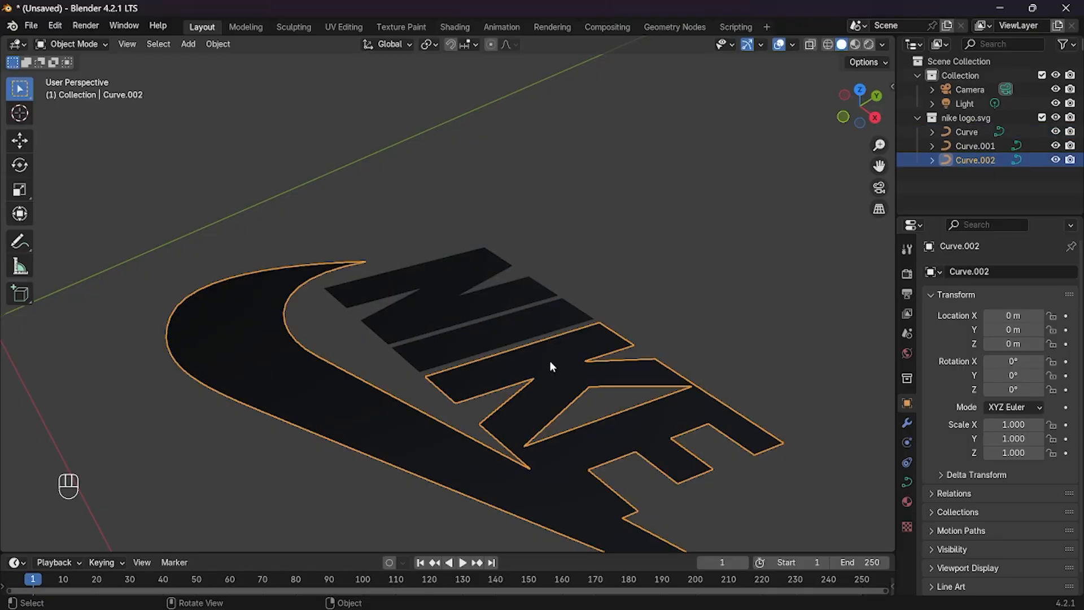
click(527, 322)
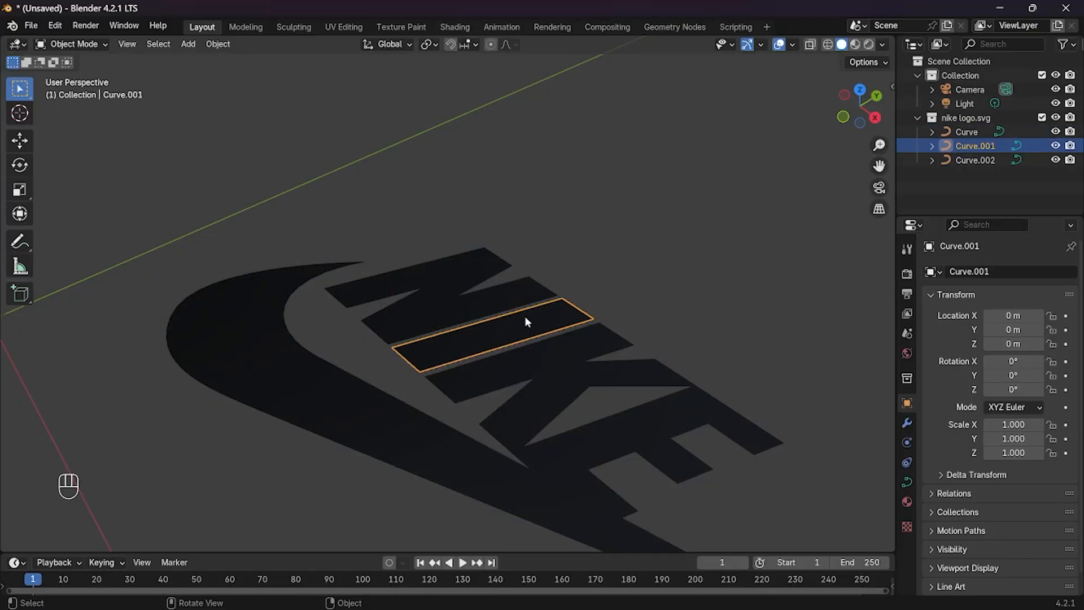
click(479, 302)
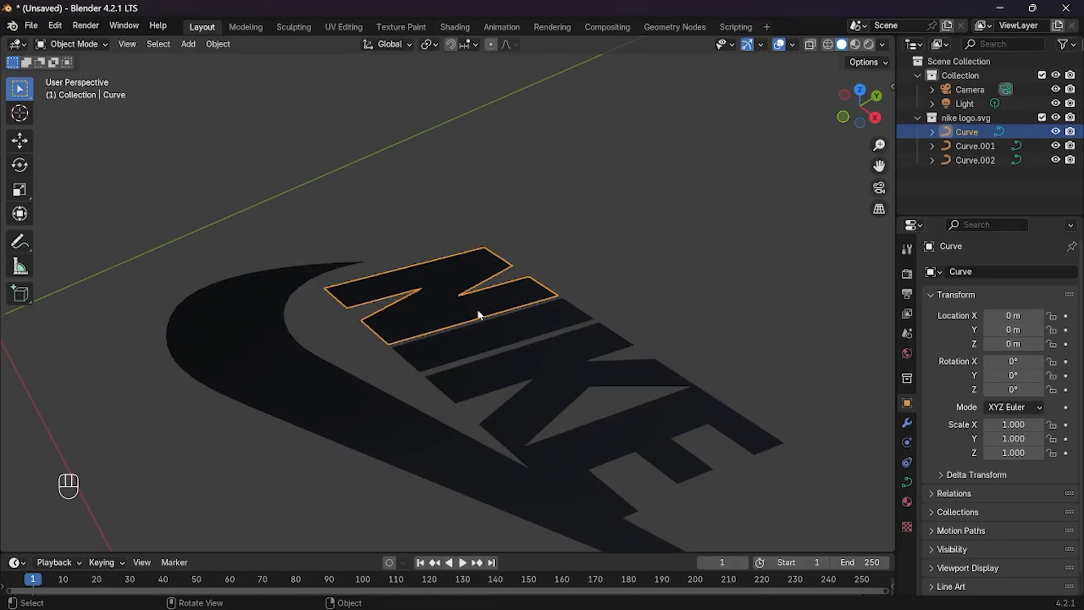
Join the logo's three separate curves into a single object, keeping the swoosh curve as the active one.
click(533, 341)
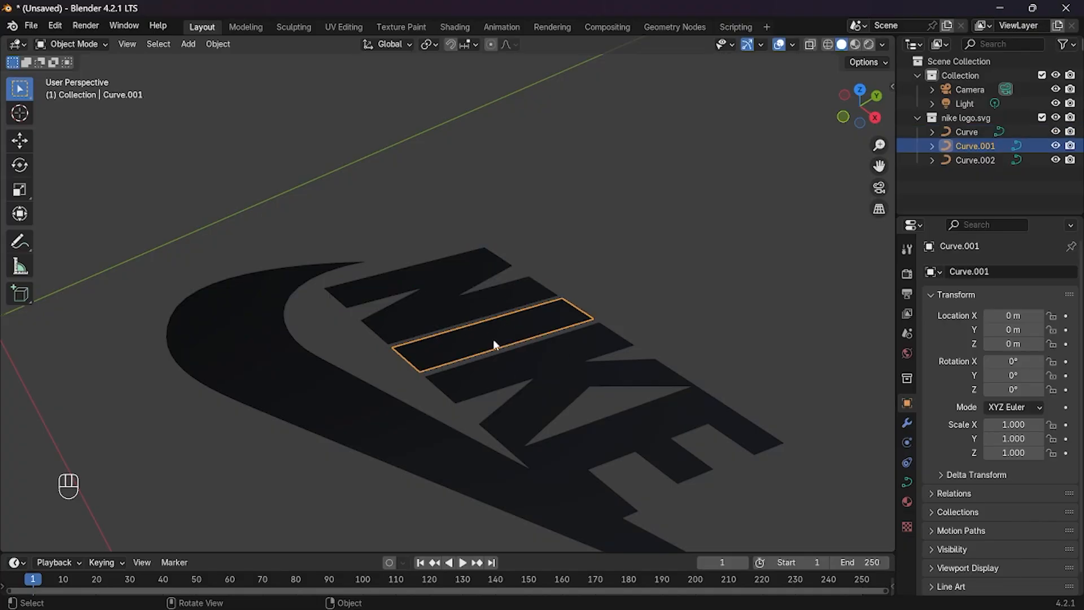
click(561, 379)
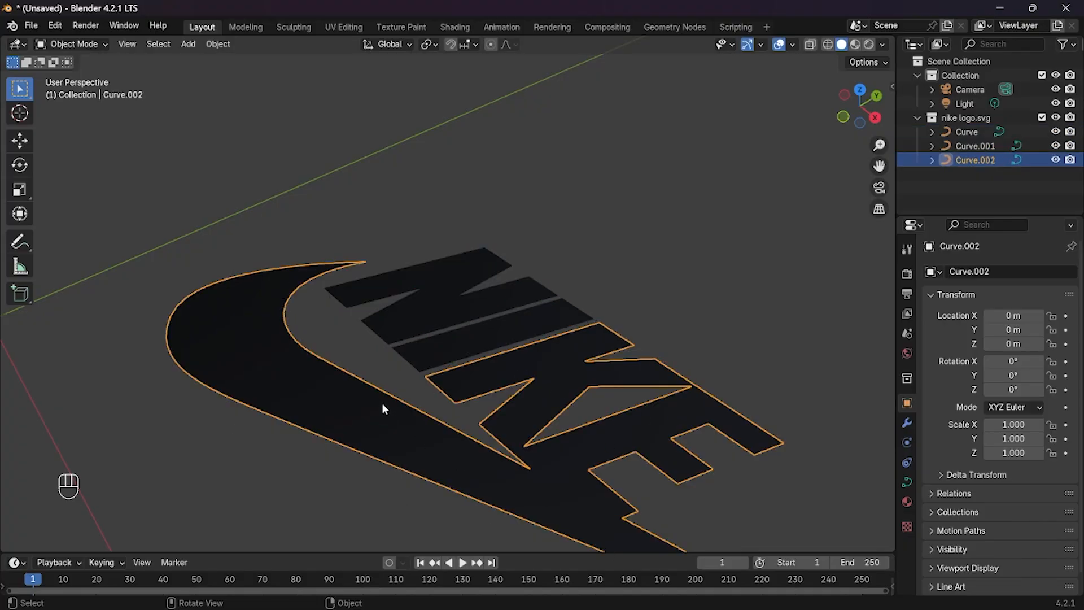
scroll(382, 402, down, 3)
scroll(369, 351, up, 2)
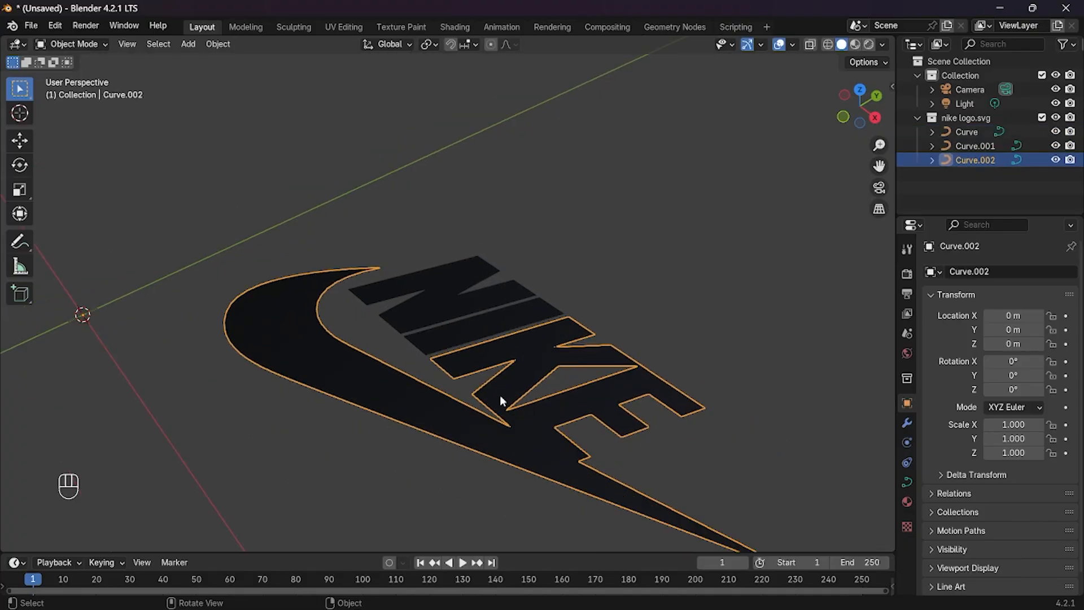
click(460, 296)
click(513, 325)
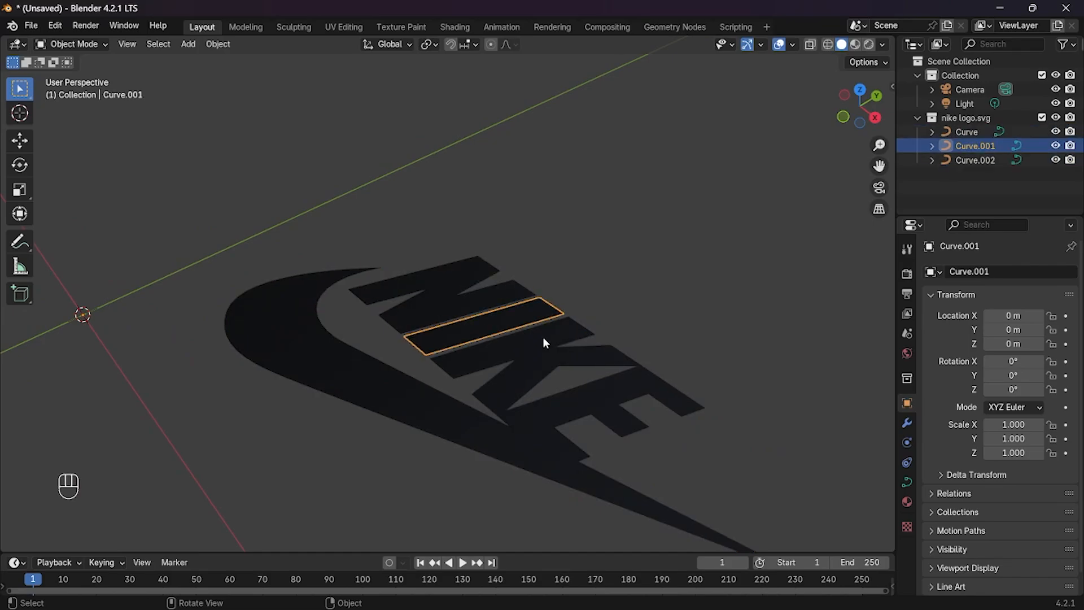
click(461, 300)
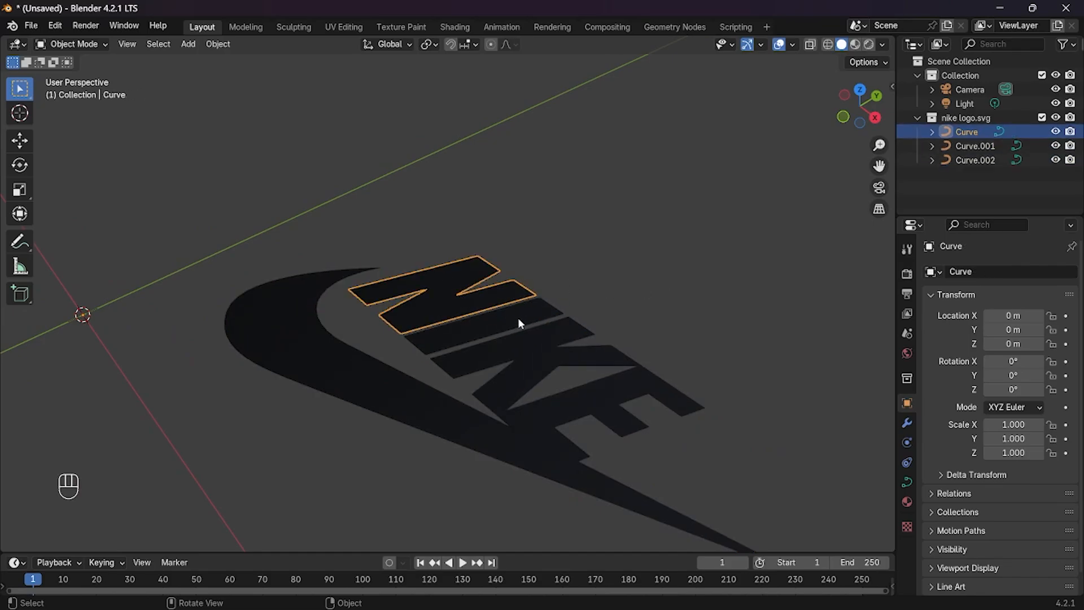
shift+click(534, 317)
shift+click(562, 362)
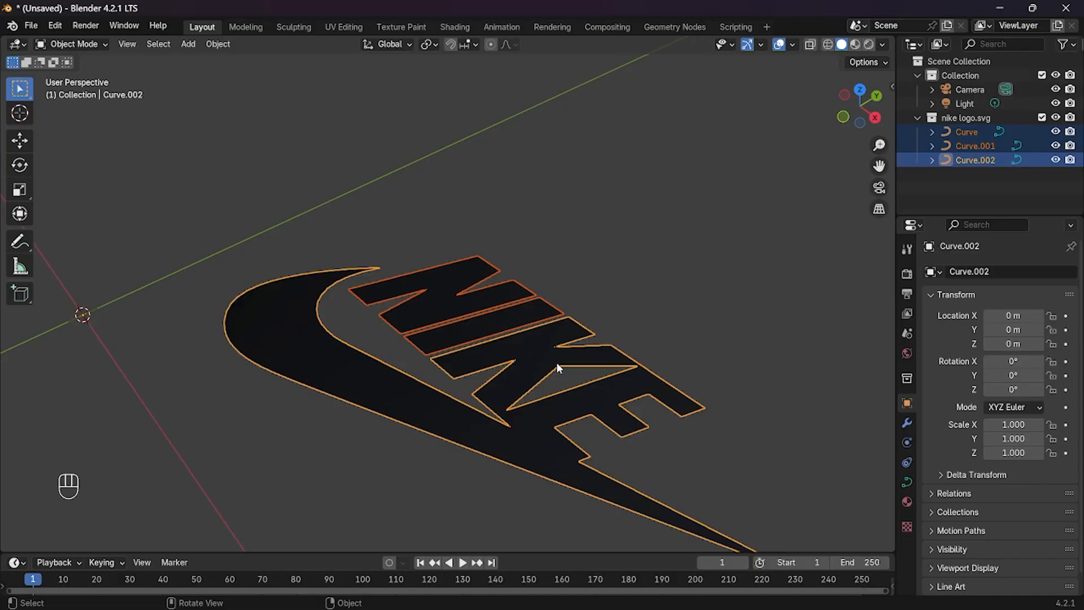
key(ctrl+j)
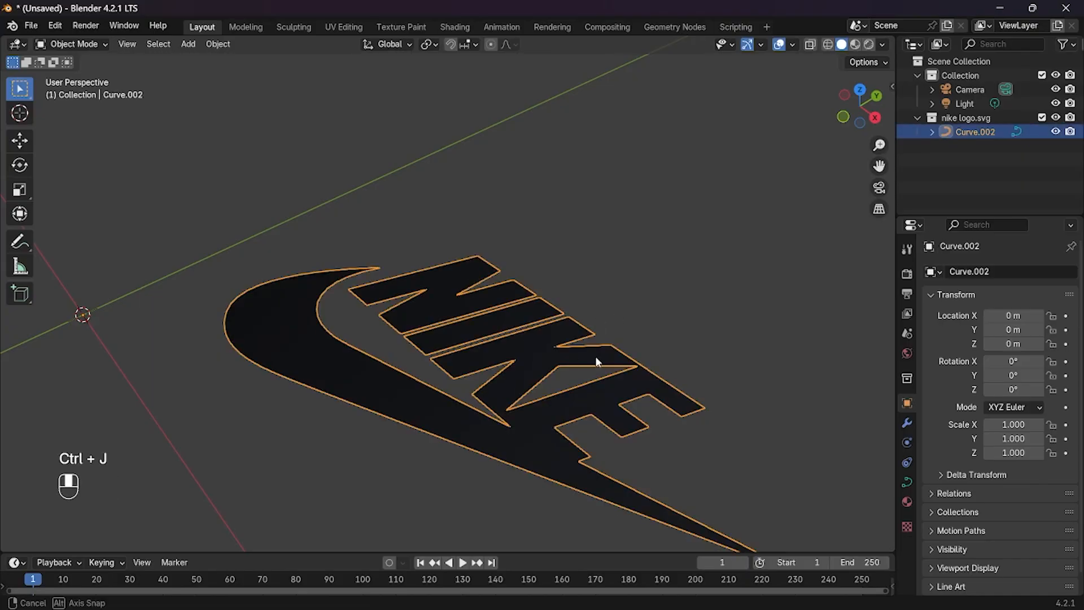
Rotate the joined logo 90° about the global X axis so that it stands upright.
middle_drag(595, 355, 587, 336)
scroll(587, 335, down, 4)
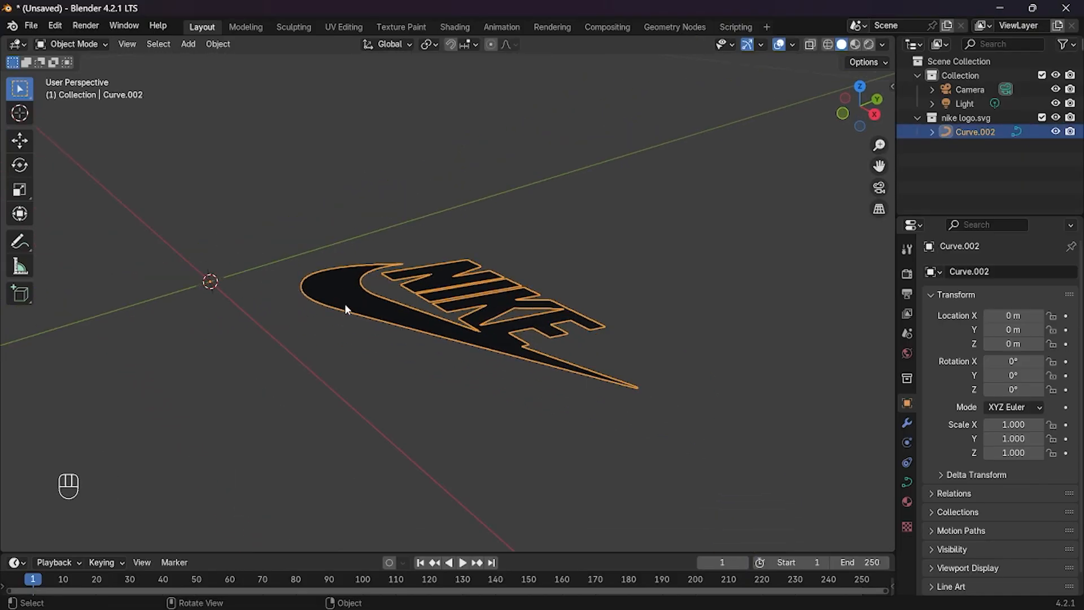
scroll(445, 342, down, 11)
scroll(433, 324, up, 10)
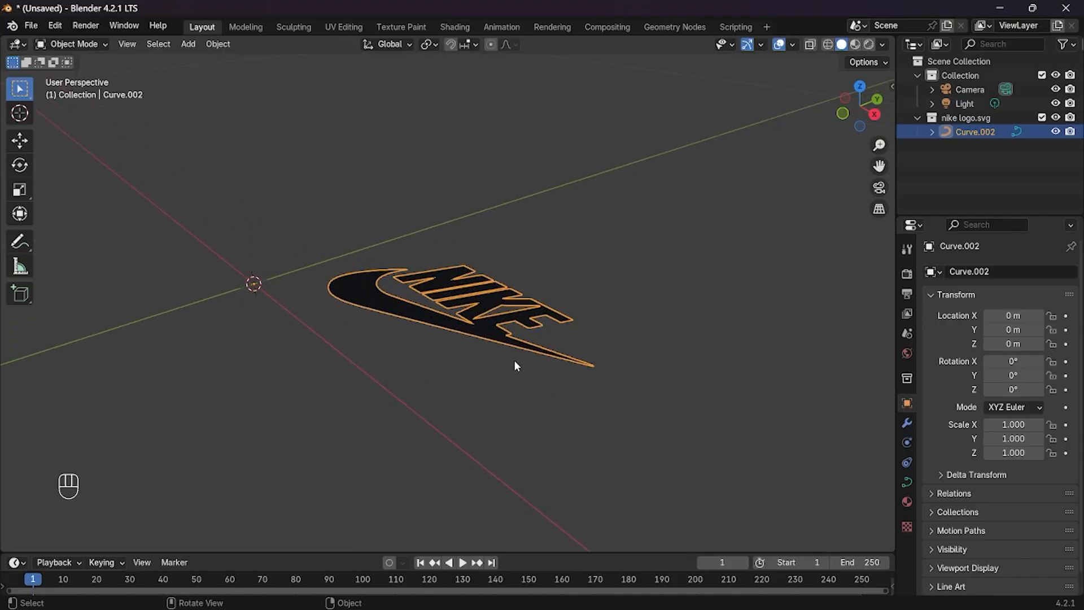
mouse_move(514, 360)
middle_down()
mouse_move(491, 337)
mouse_move(527, 358)
middle_up()
key(r)
key(x)
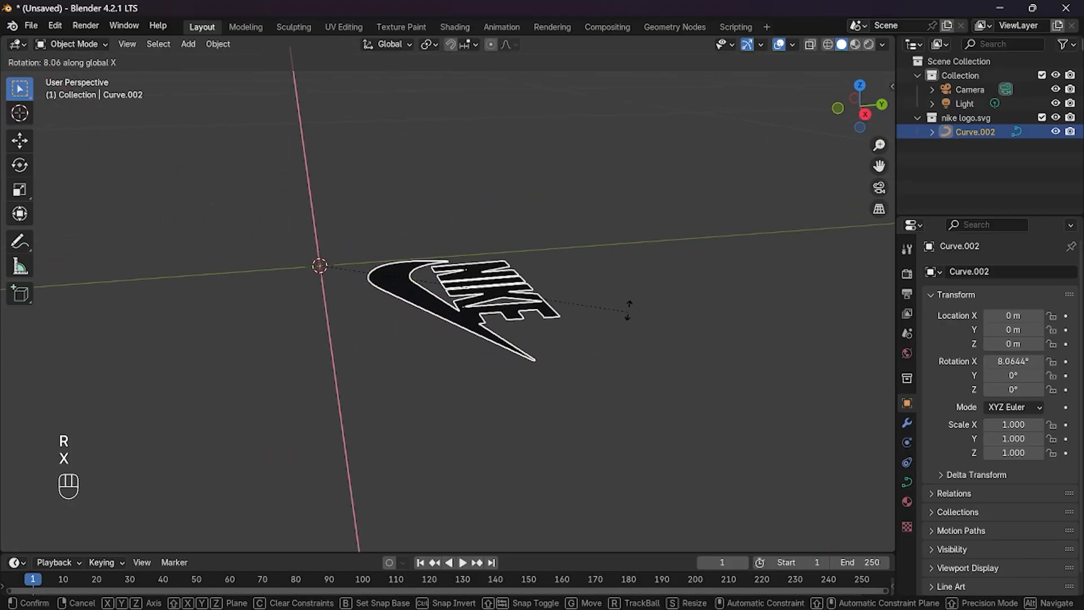
key(KP_9)
key(KP_0)
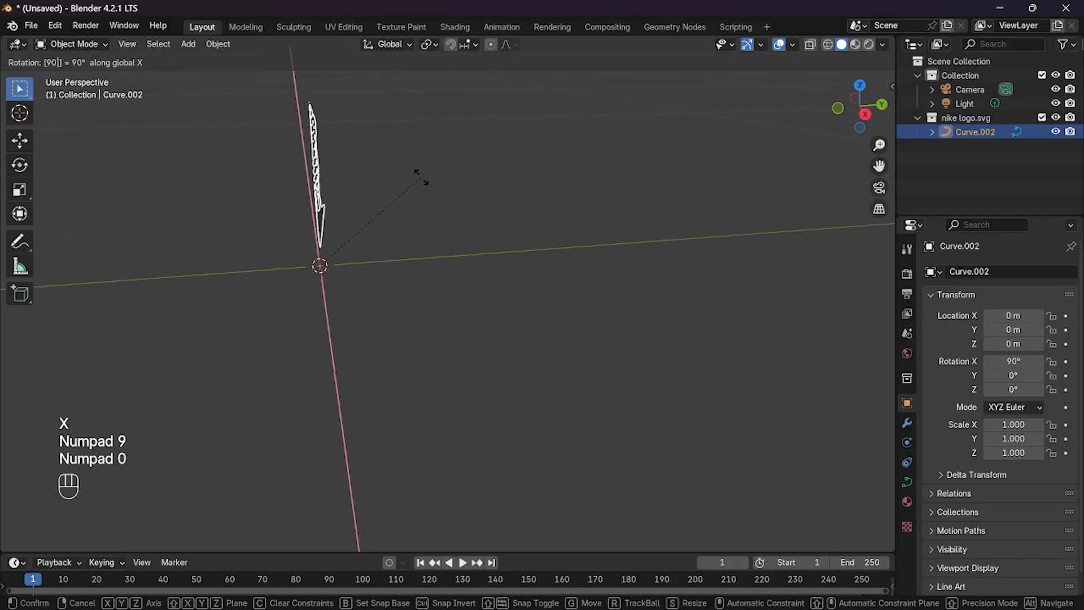
key(KP_Enter)
Set the upright logo's origin to its geometry while viewing it from the front.
middle_drag(425, 246, 465, 358)
key(KP_1)
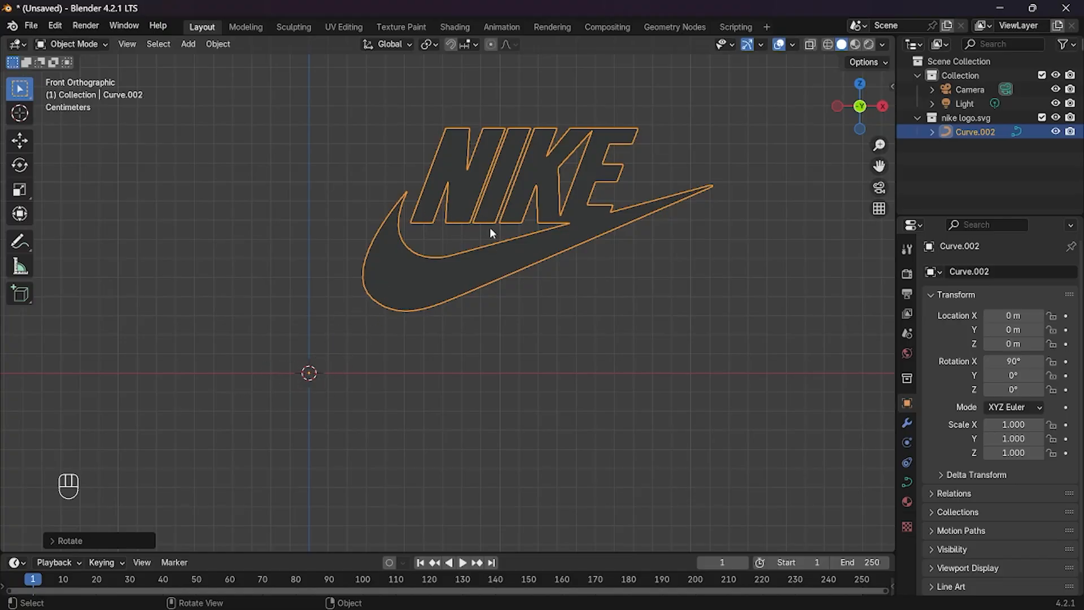
click(221, 44)
mouse_move(261, 75)
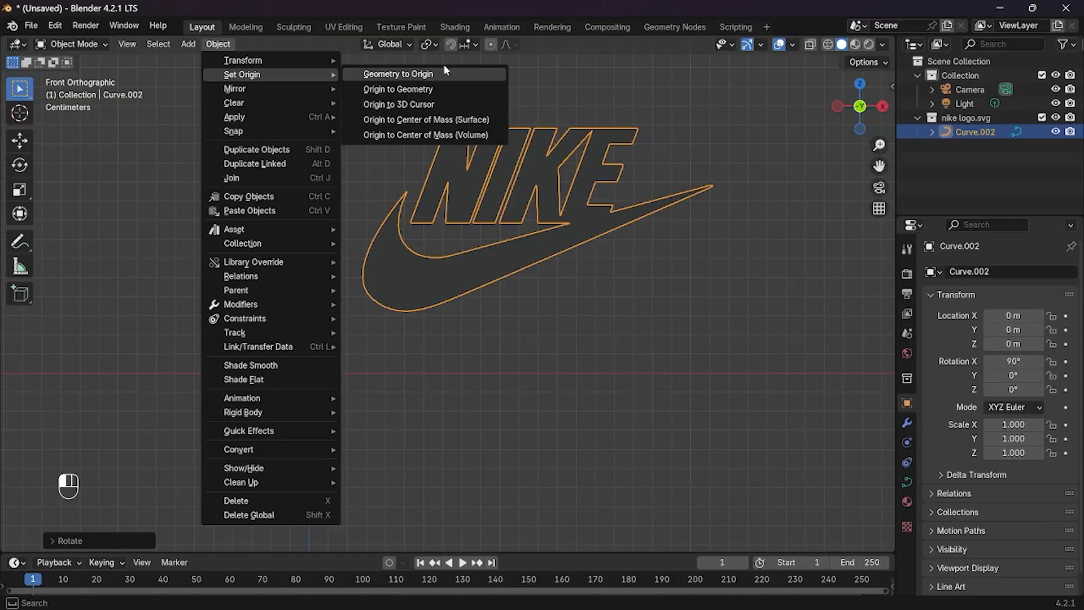
click(444, 89)
Snap the logo to the 3D cursor at the world origin.
shift+middle_drag(557, 276, 571, 235)
key(shift+s)
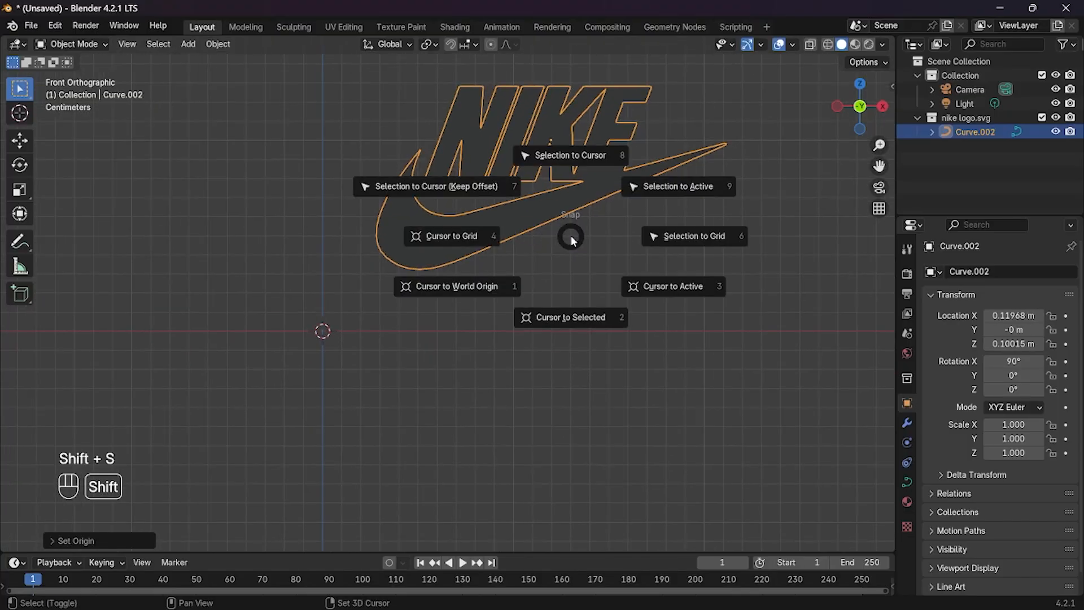
key(shift+s)
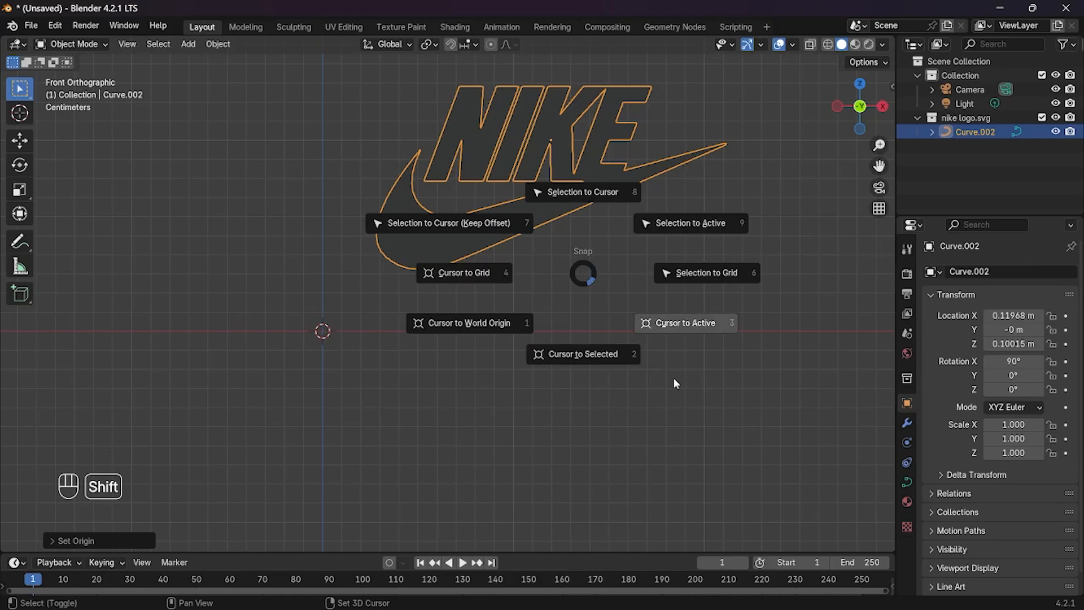
click(588, 101)
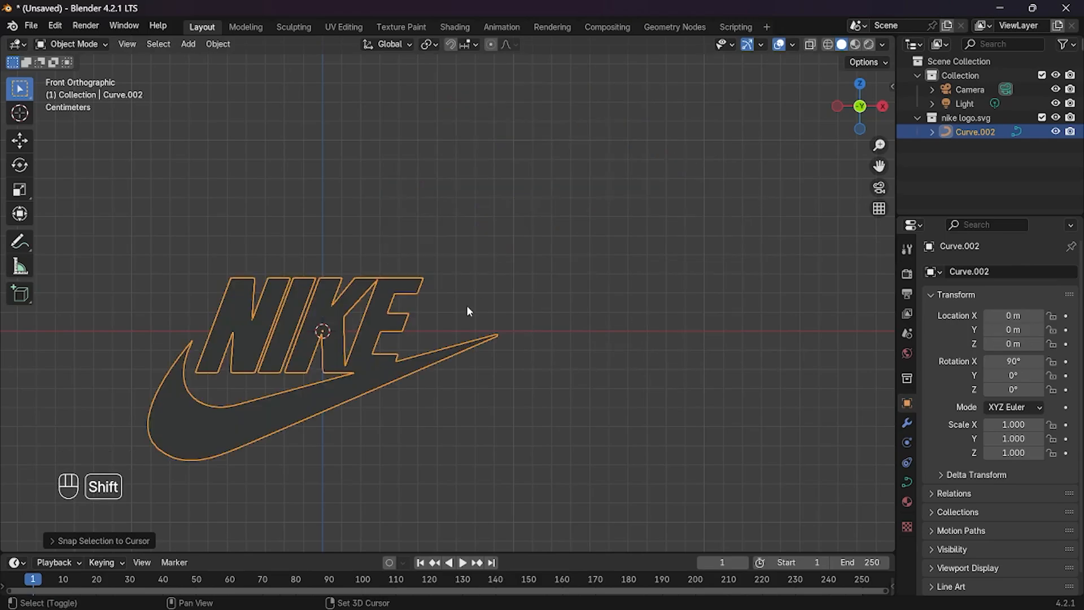
Reselect the logo and expand the geometry settings of its curve data.
shift+middle_drag(466, 305, 547, 259)
click(563, 284)
scroll(537, 336, up, 2)
scroll(537, 336, down, 1)
shift+middle_drag(545, 338, 563, 357)
click(486, 291)
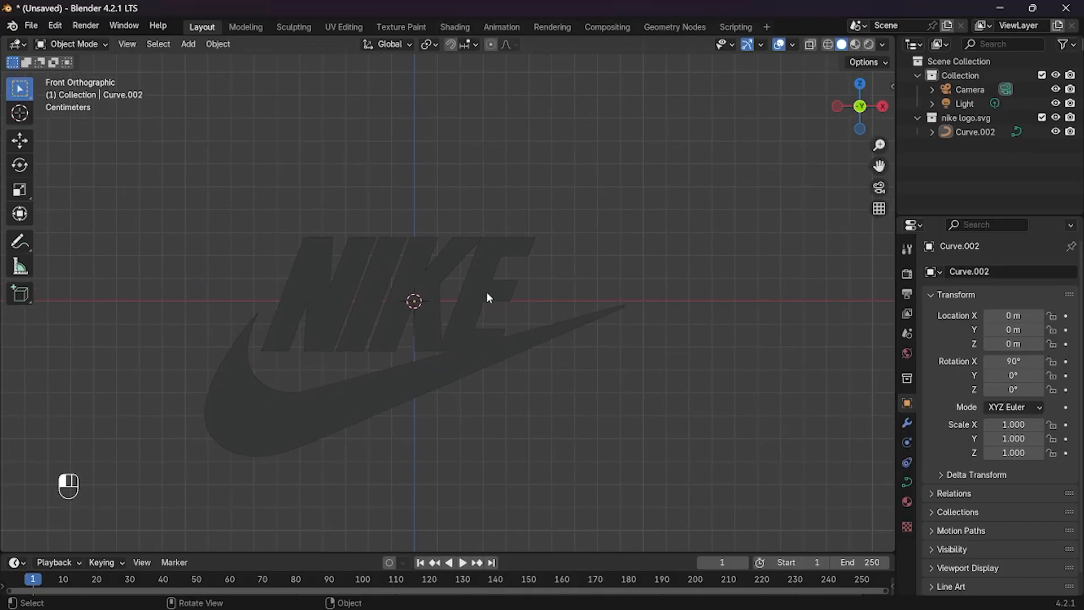
middle_drag(570, 309, 414, 351)
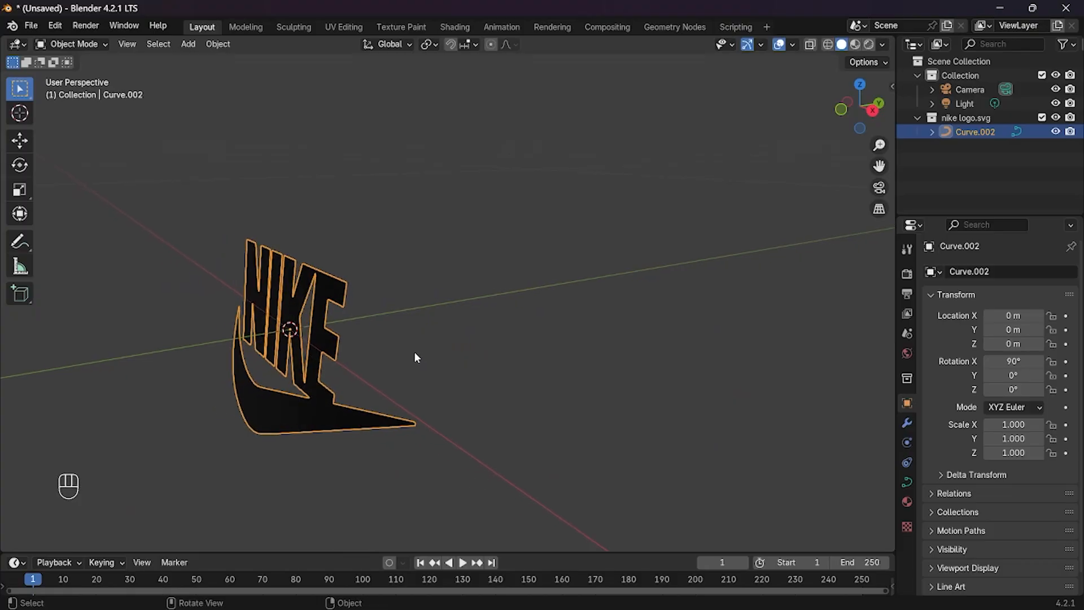
click(907, 482)
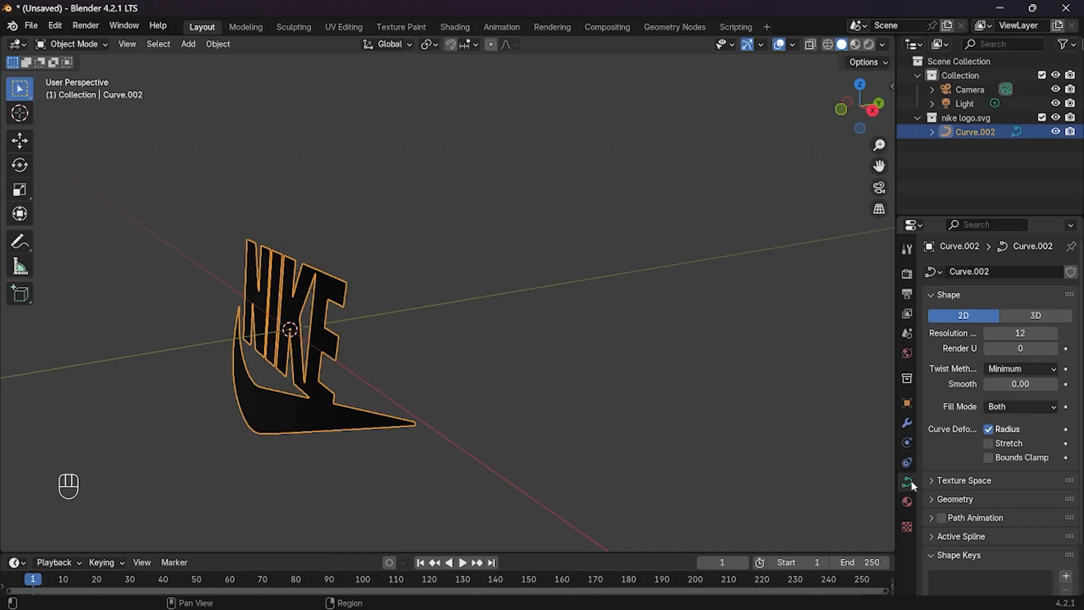
click(952, 496)
scroll(987, 492, down, 3)
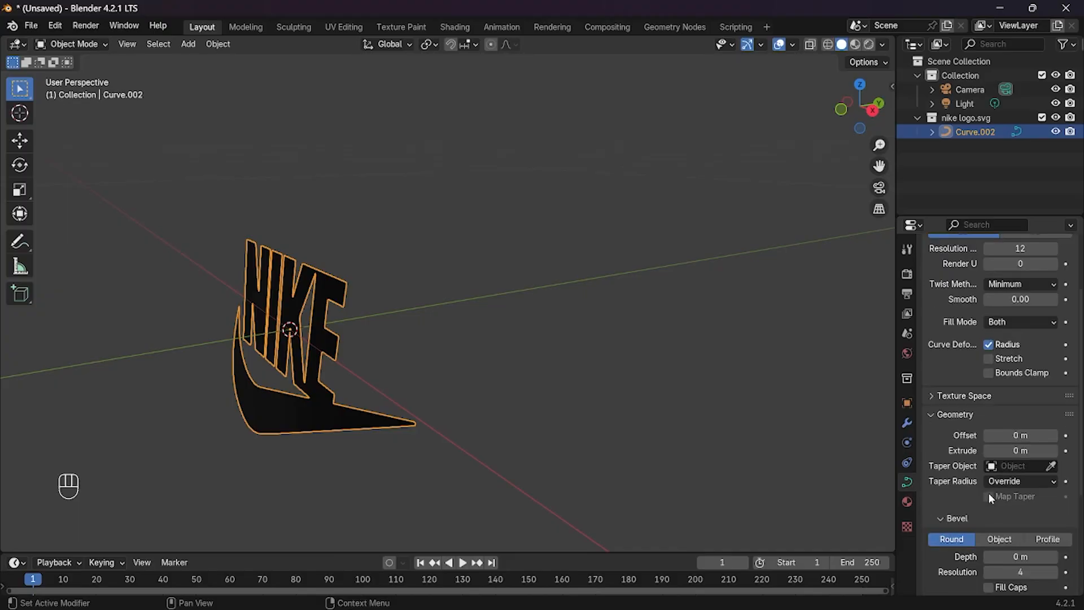
scroll(988, 493, down, 5)
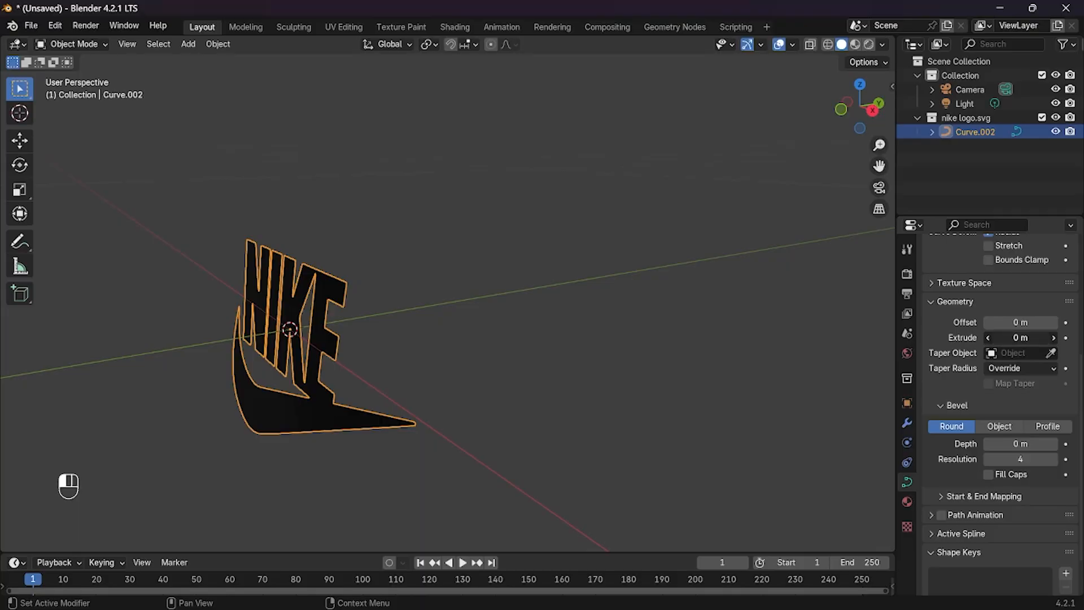
Try extrude depths of 0.01 m and 0.02 m on the logo, return to 0.01 m and inspect the thickness.
drag(1021, 337, 1053, 348)
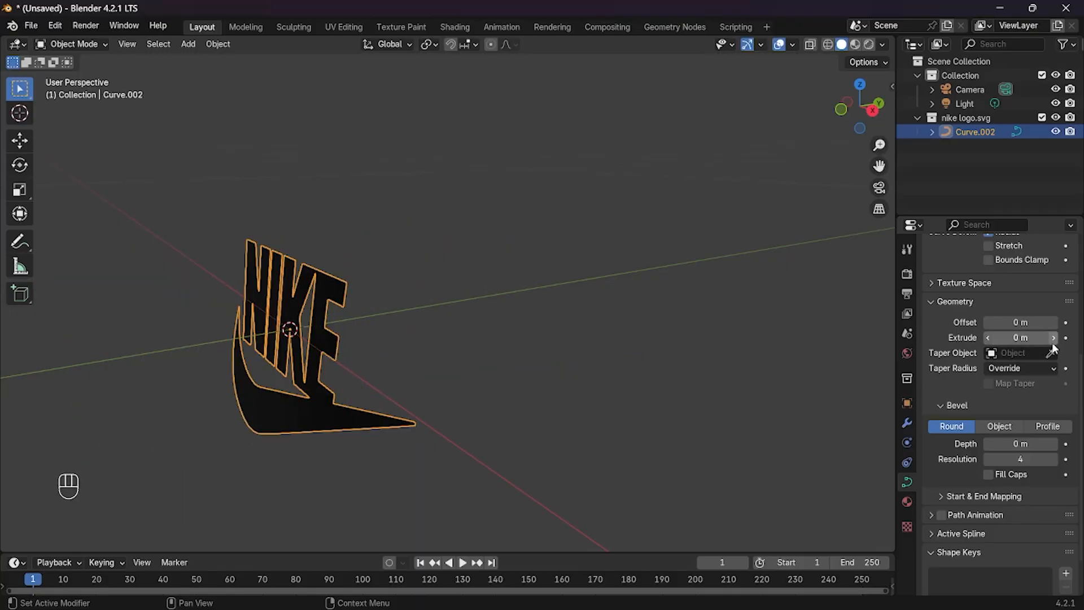
click(1054, 338)
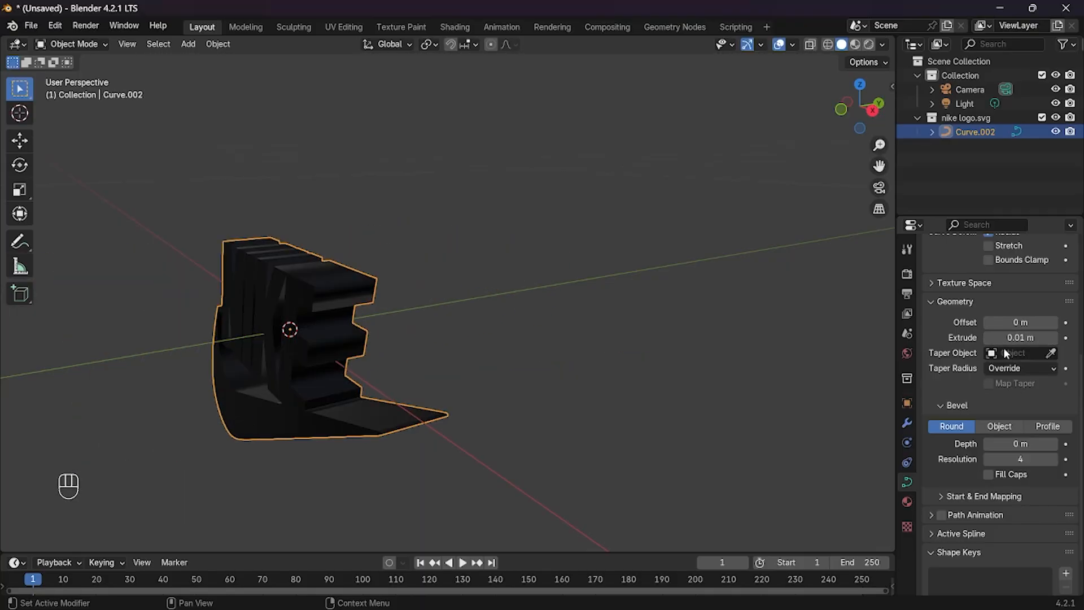
click(1053, 336)
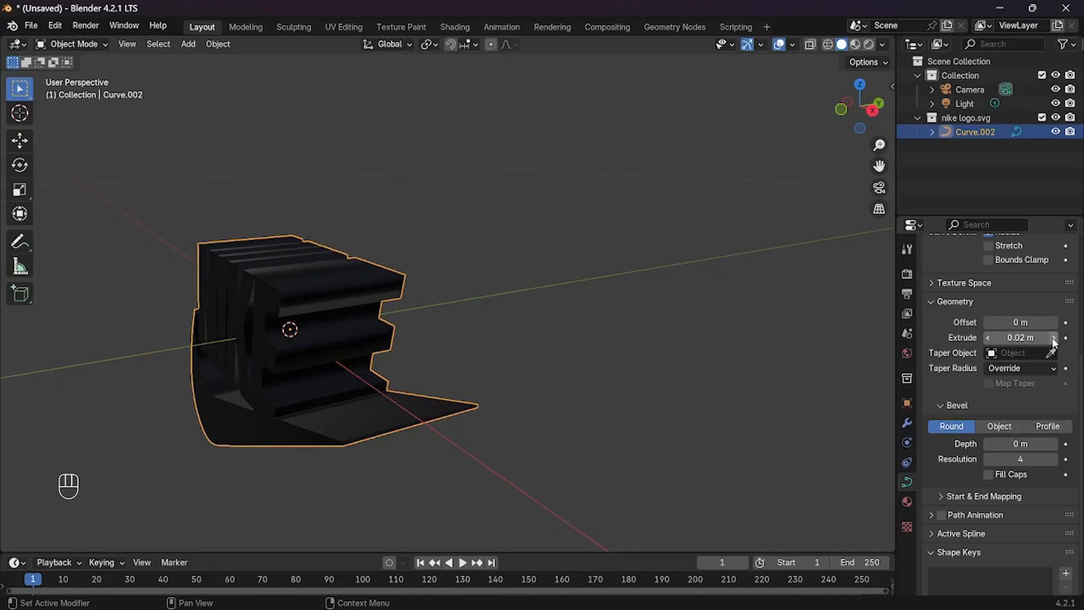
click(987, 337)
mouse_move(477, 381)
middle_down()
mouse_move(648, 359)
mouse_move(498, 379)
middle_up()
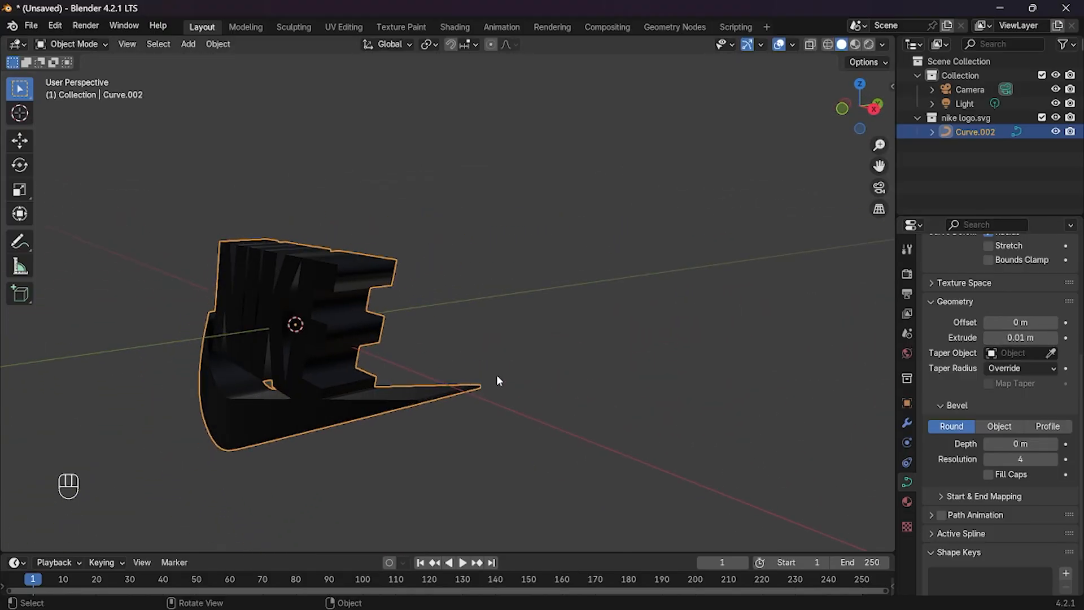
middle_drag(356, 374, 452, 375)
middle_drag(525, 372, 547, 370)
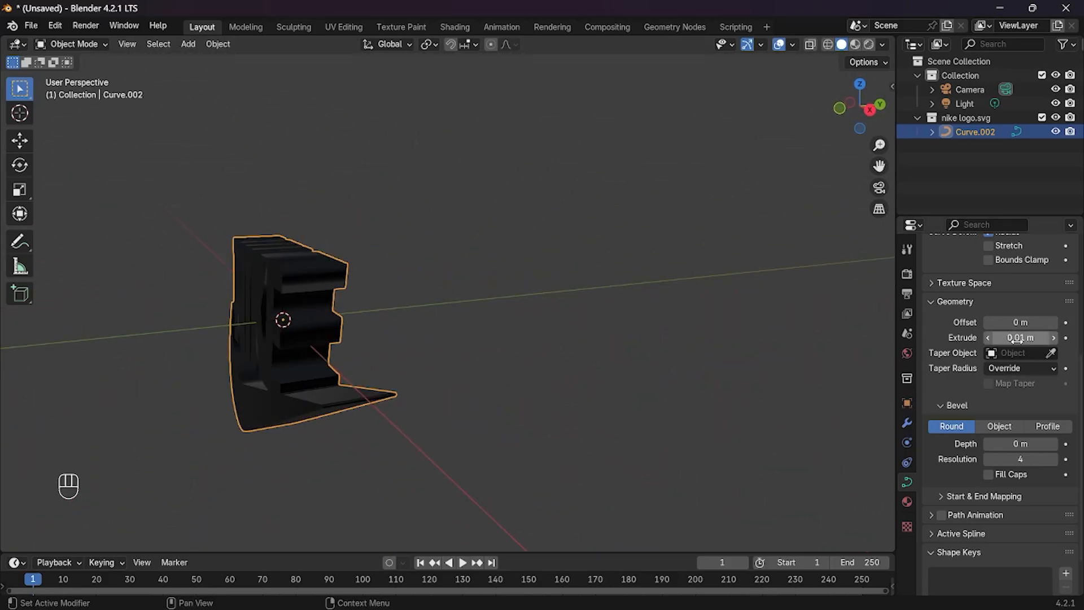
Set the logo curve's extrude depth to 0.005 m and view the result at an angle.
click(1016, 339)
text(0.005)
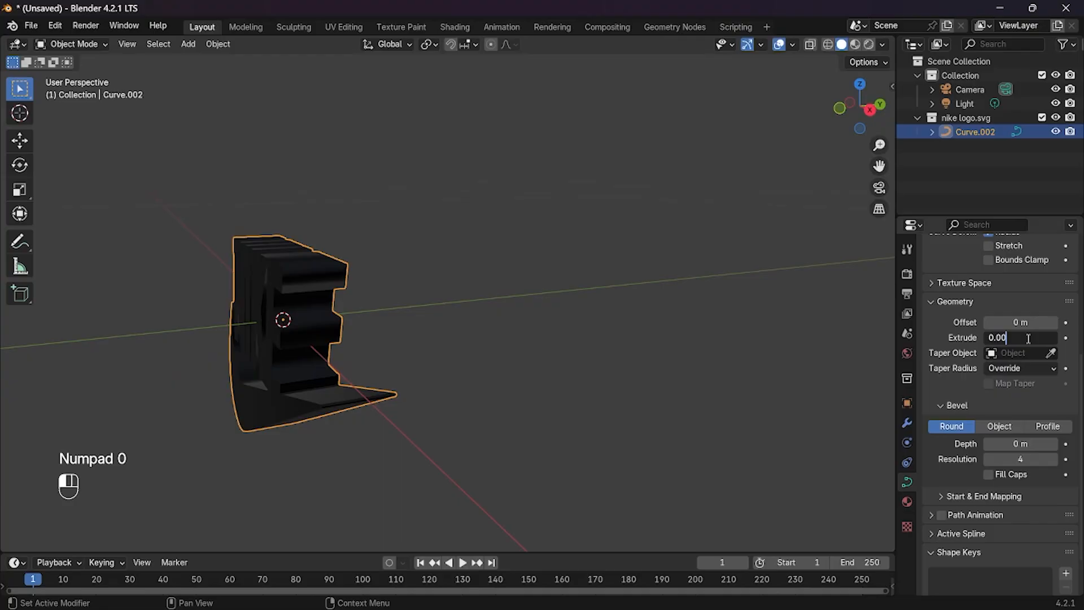
key(Return)
middle_drag(621, 403, 581, 377)
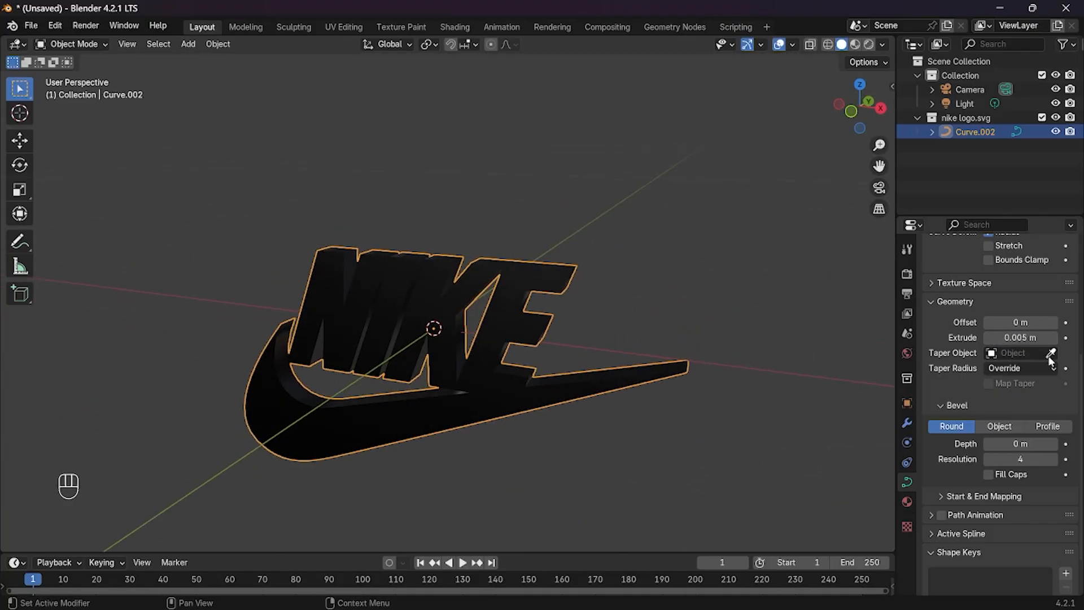
Set the logo curve's extrude depth to 0.007 m.
click(1045, 337)
text(0.0)
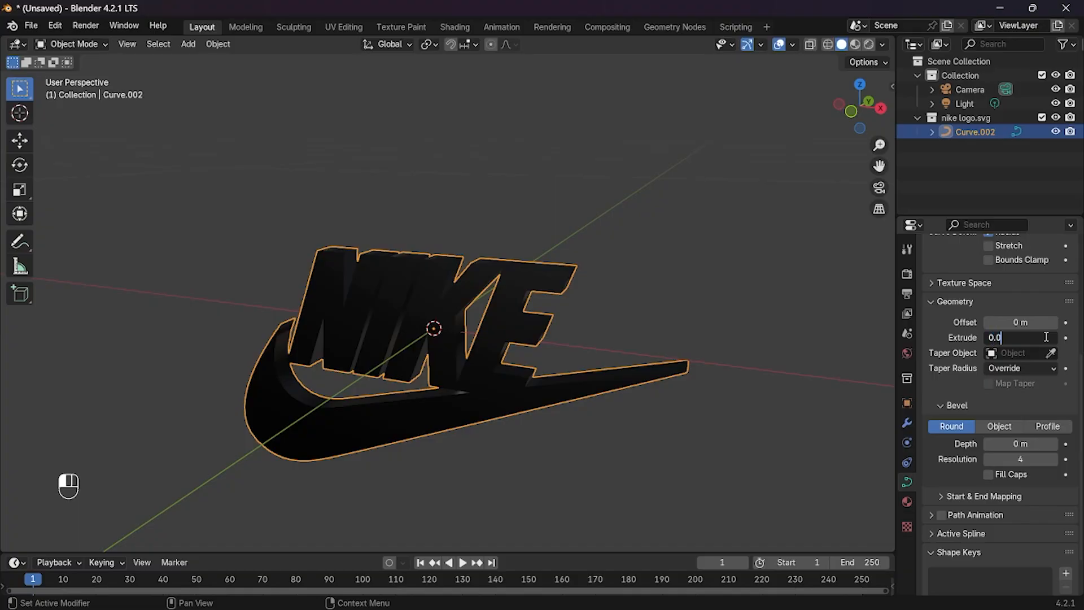
text(07)
key(Return)
Examine the extruded logo's thickness and edges from several distances and angles.
scroll(454, 345, up, 3)
middle_drag(625, 367, 655, 364)
scroll(667, 337, down, 3)
scroll(617, 327, up, 5)
scroll(638, 322, down, 5)
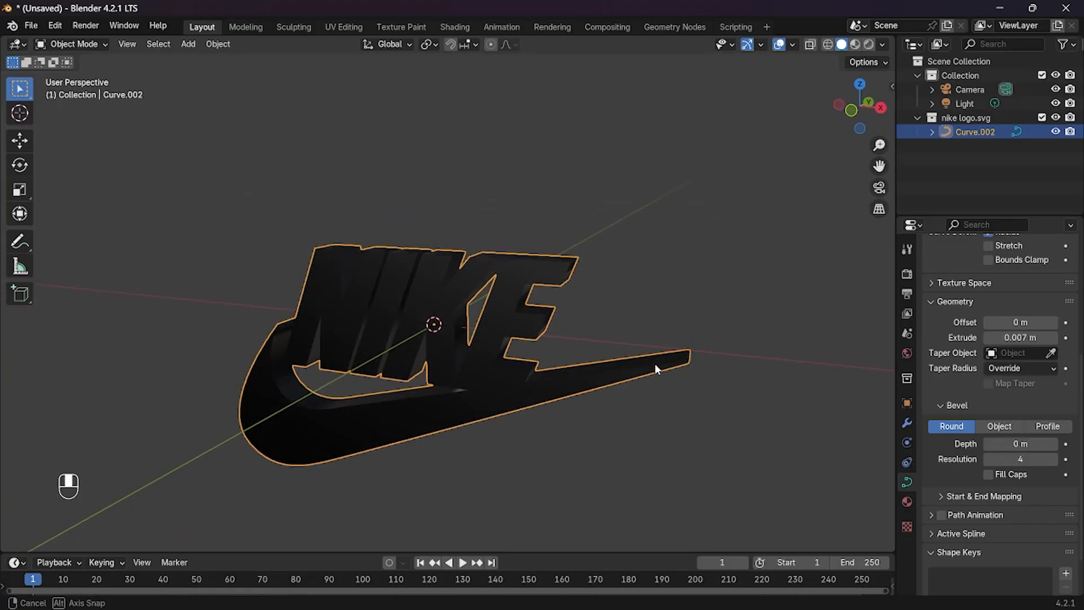
scroll(655, 363, up, 6)
middle_drag(580, 342, 554, 301)
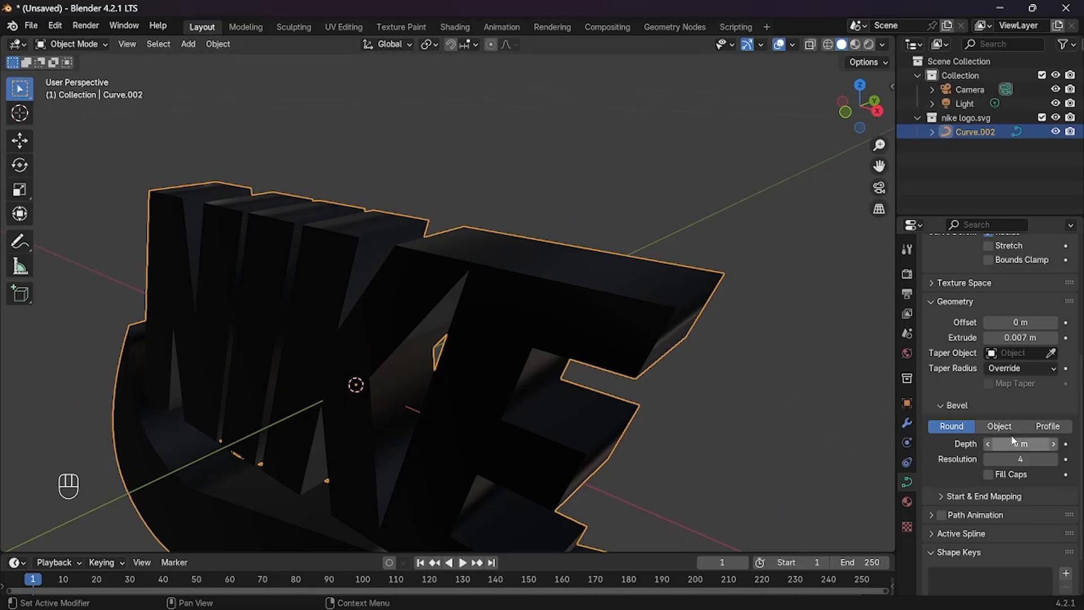
Check the extruded logo's editable points by switching between Edit Mode and Object Mode, ending in Object Mode.
key(Tab)
key(Tab)
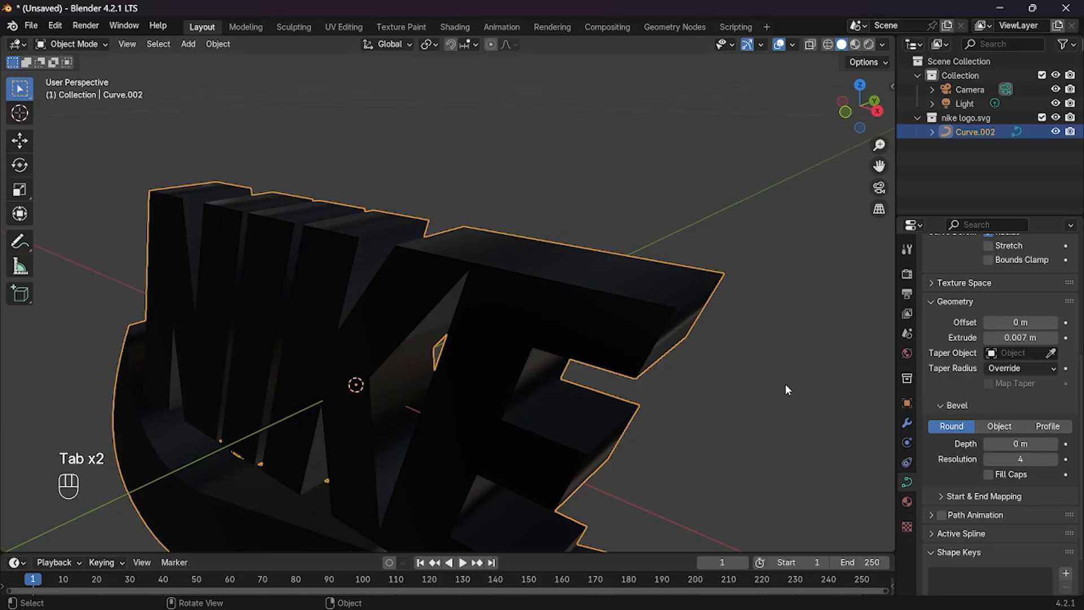
scroll(745, 389, down, 2)
click(649, 371)
click(528, 299)
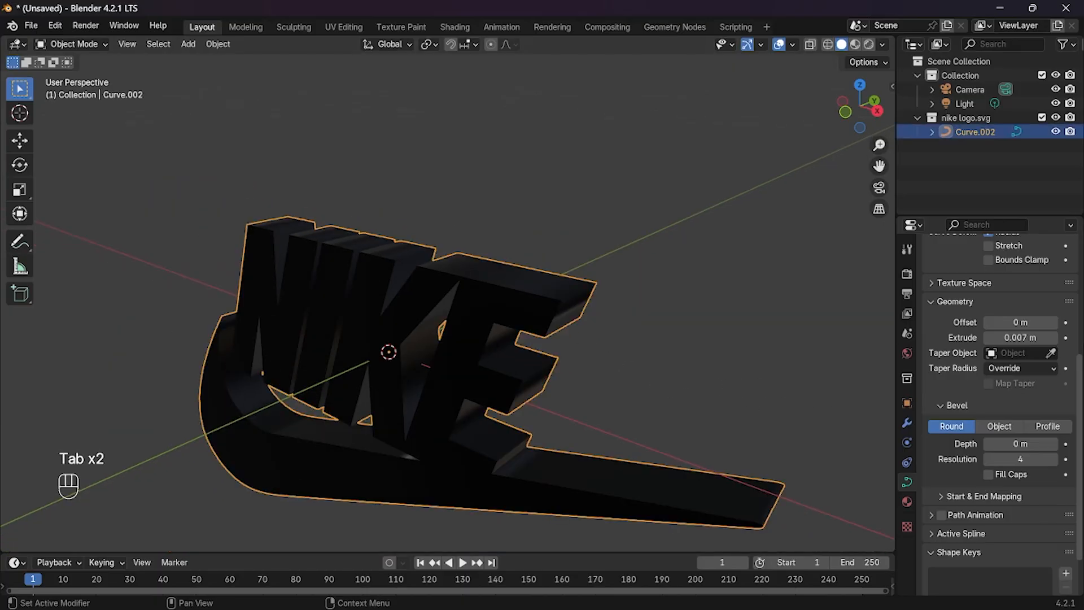
click(526, 287)
key(Tab)
key(Tab)
key(Tab)
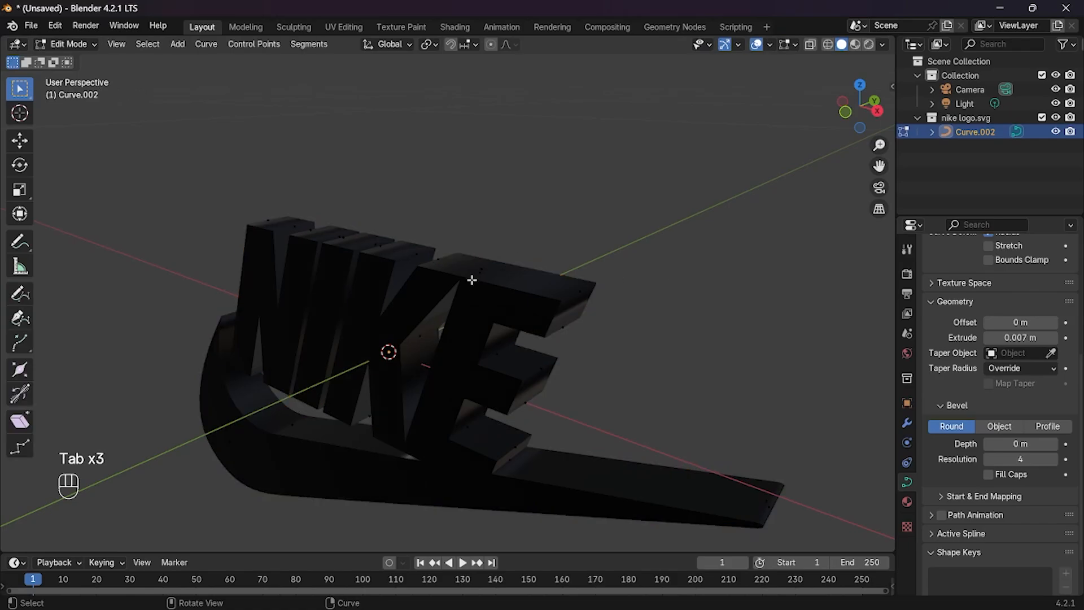
key(Tab)
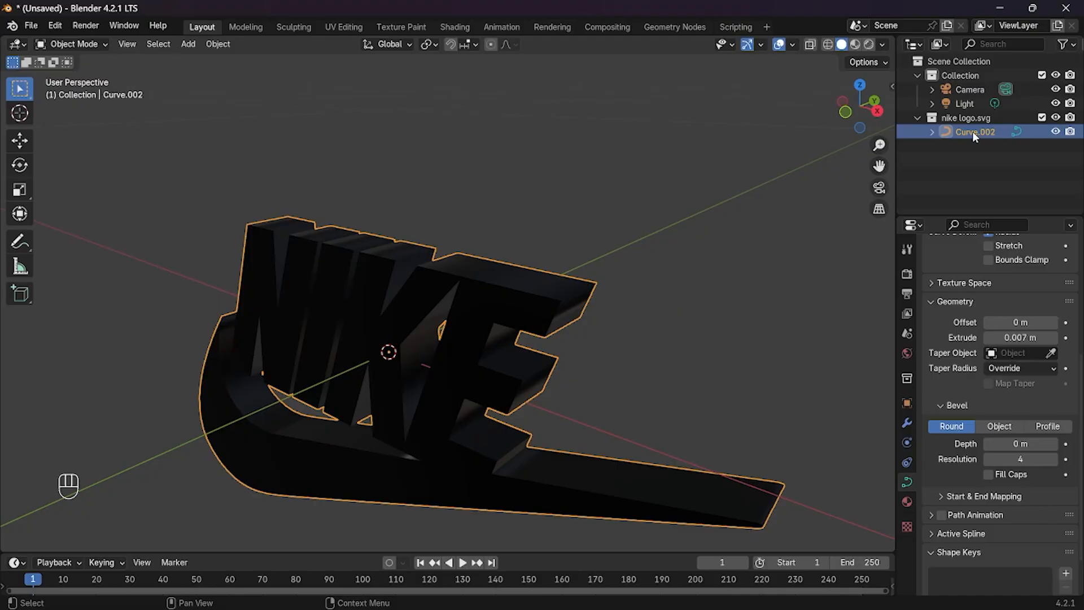
Convert the extruded logo curve to a mesh and check its geometry in Edit Mode.
right_click(520, 311)
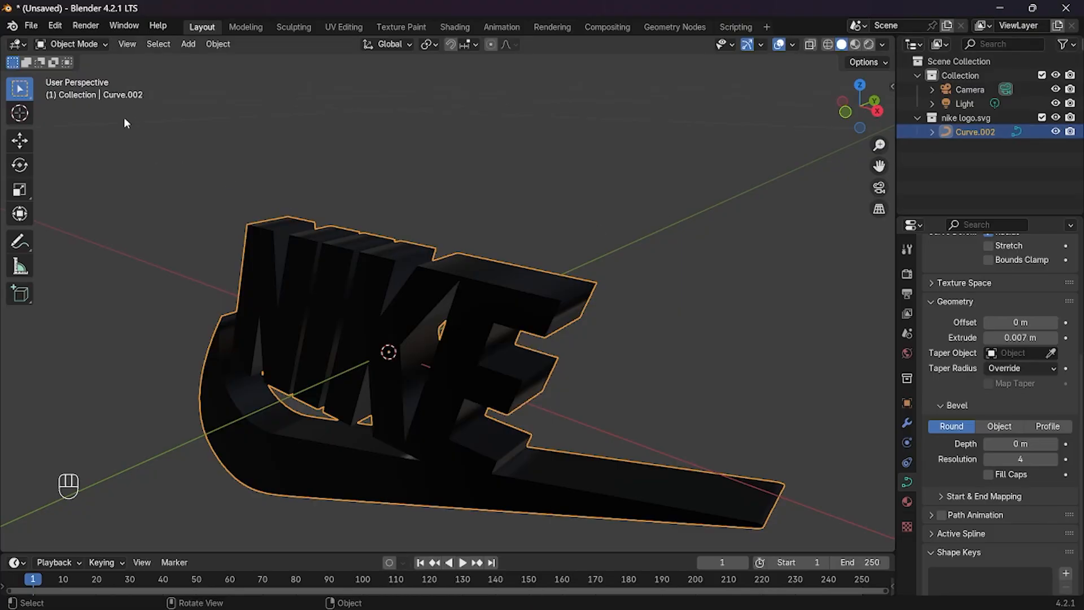
click(218, 44)
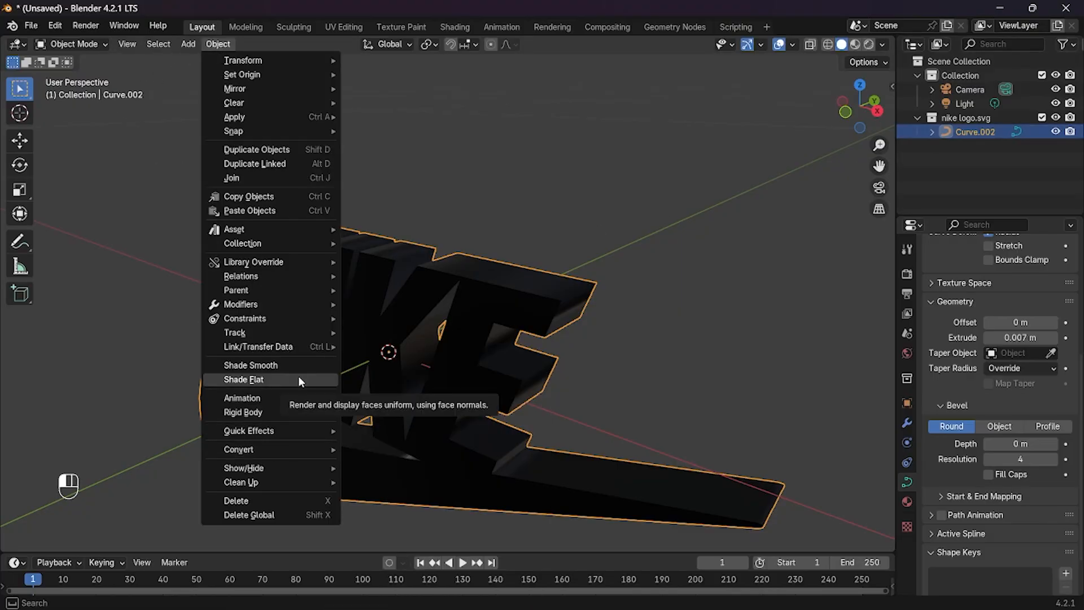
mouse_move(314, 451)
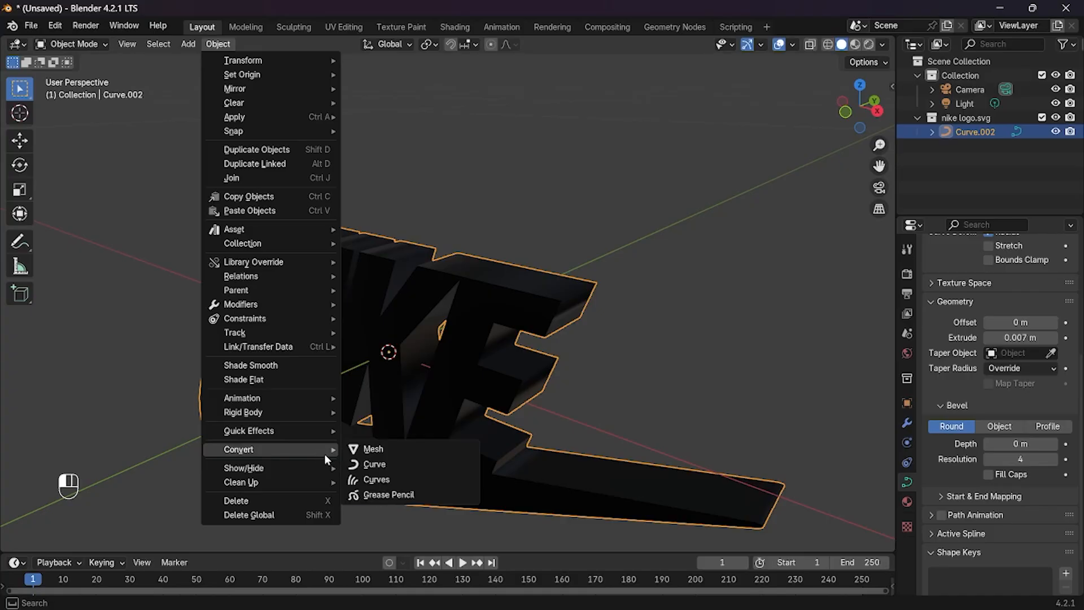
click(419, 448)
key(Tab)
middle_drag(595, 368, 642, 357)
key(Tab)
Add a Remesh modifier to the logo in Smooth mode with Remove Disconnected turned off.
click(907, 424)
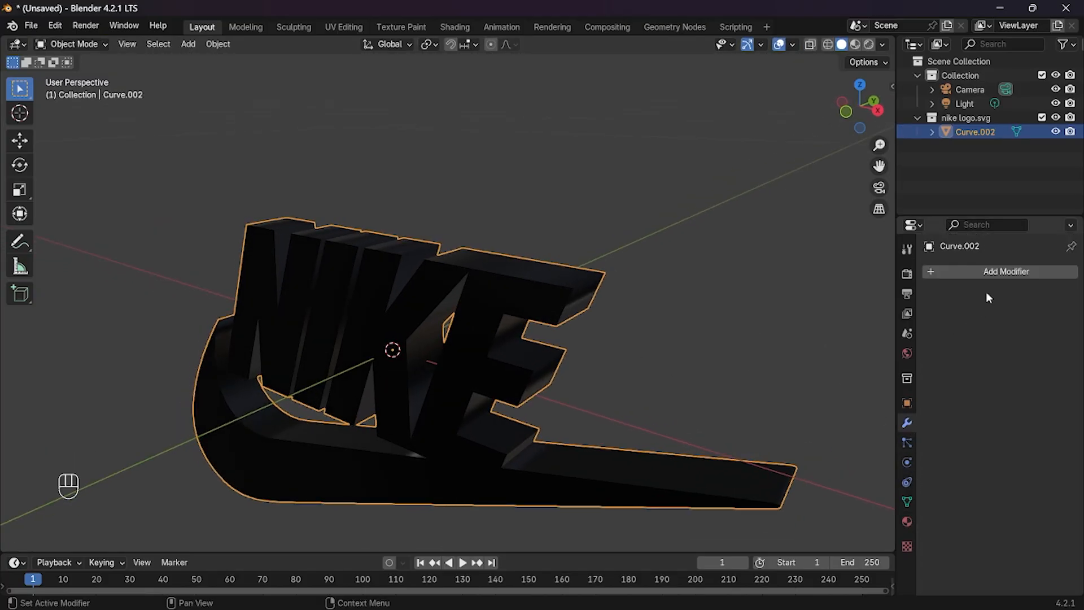
click(1002, 267)
click(1003, 264)
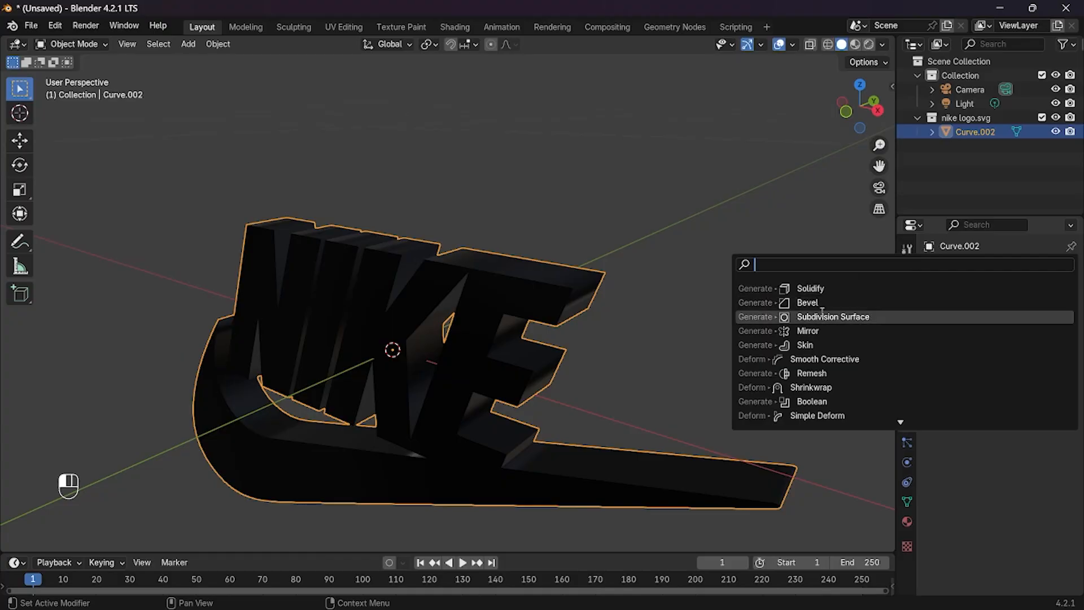
text(re)
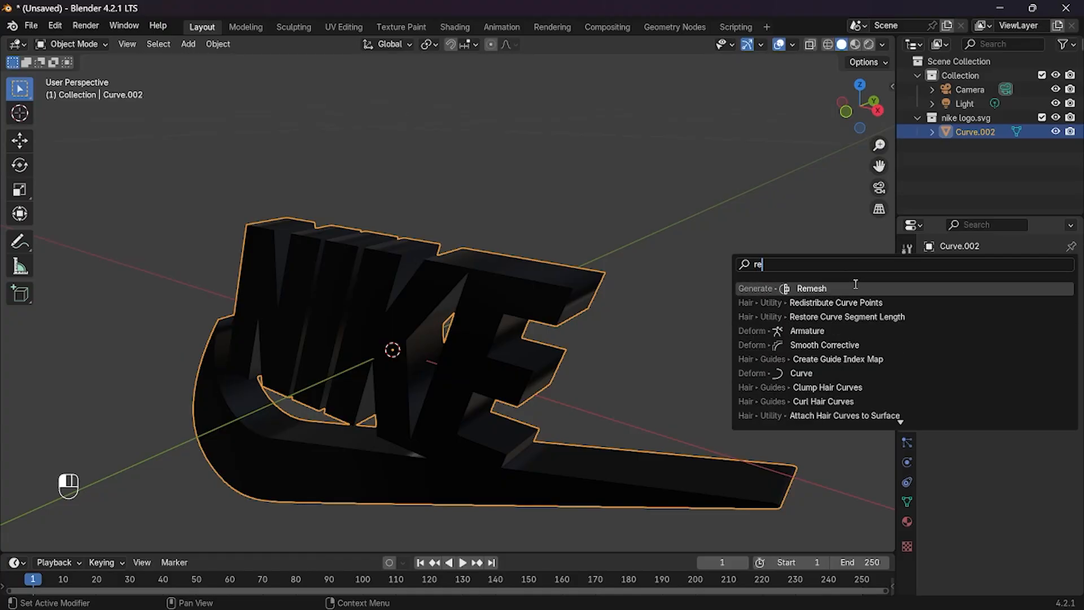
click(850, 291)
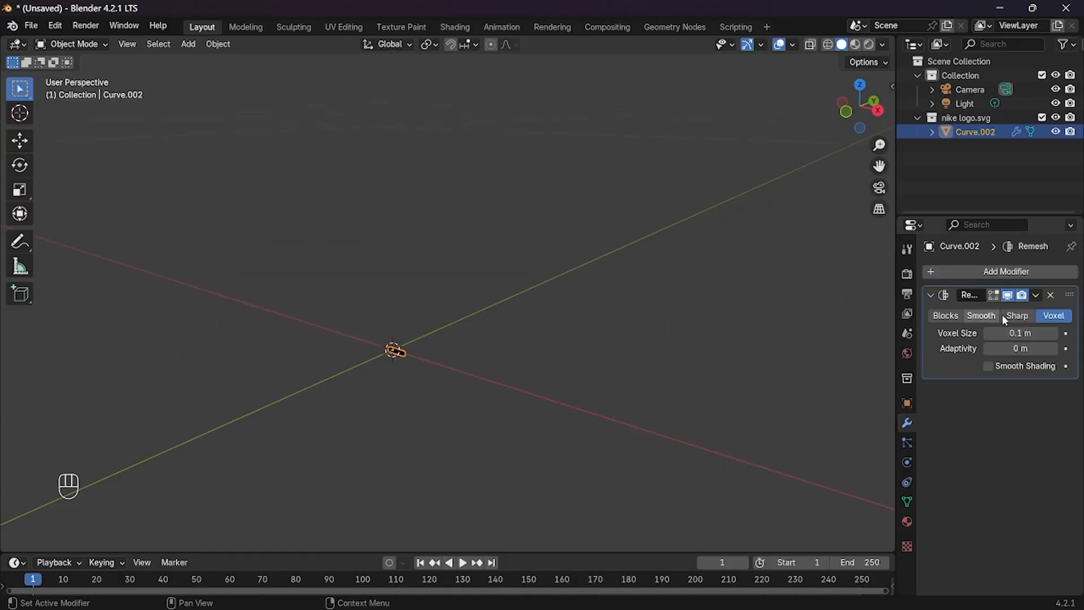
click(980, 314)
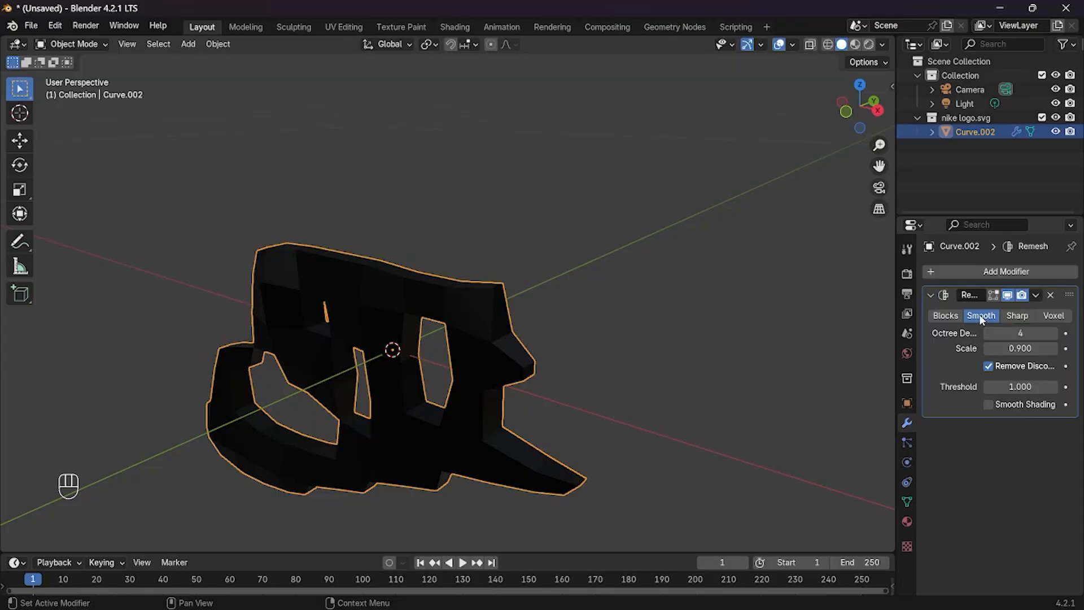
click(988, 366)
Set the Remesh octree depth to 9 and apply the modifier to the logo.
click(1053, 333)
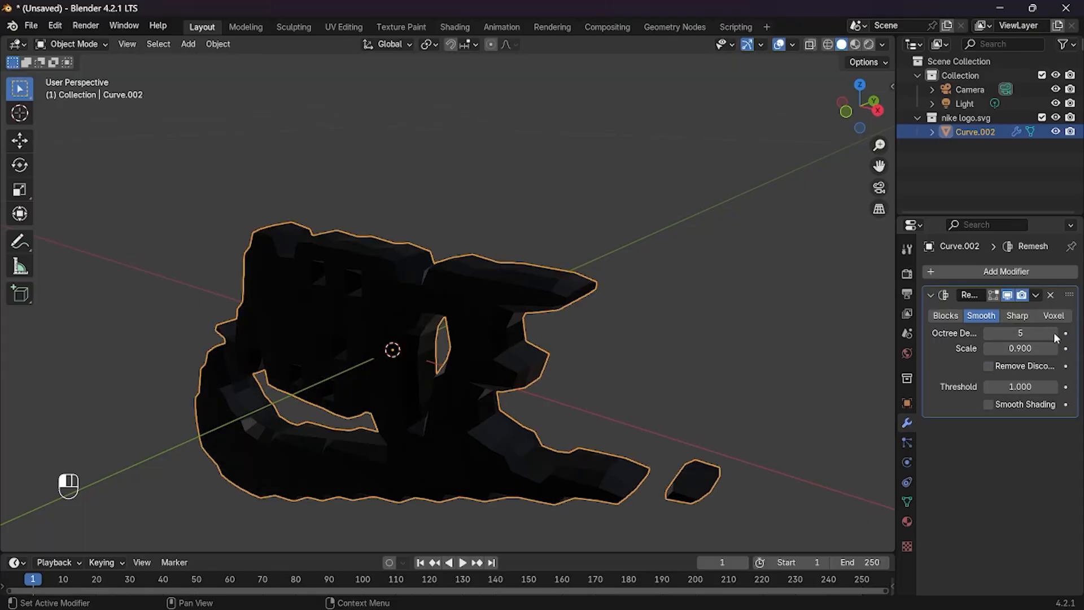
click(1053, 333)
click(1053, 333)
click(1053, 333)
click(1053, 333)
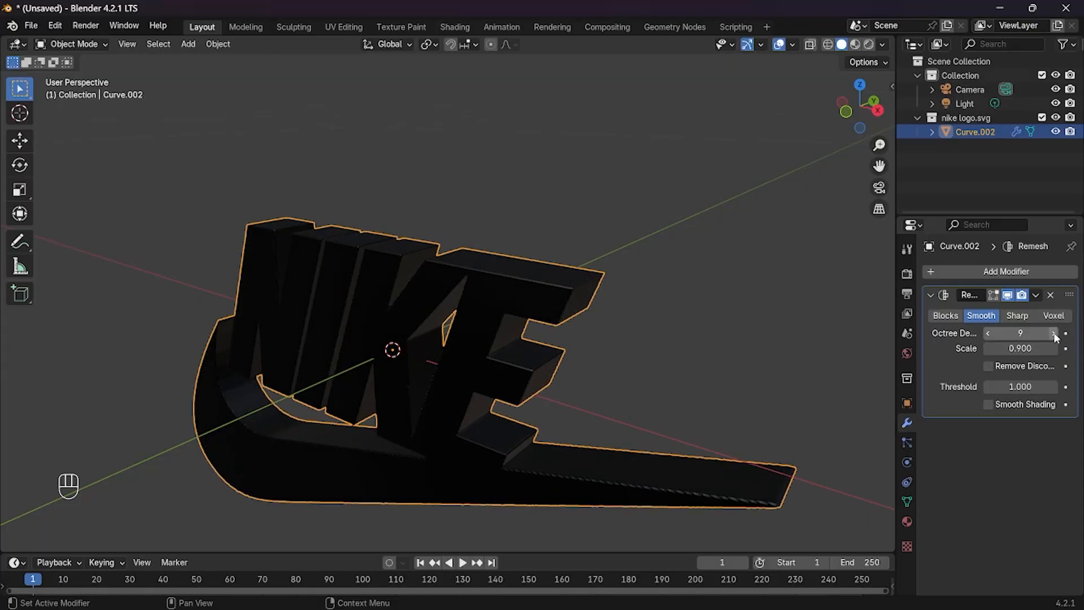
middle_drag(654, 383, 801, 334)
click(1037, 295)
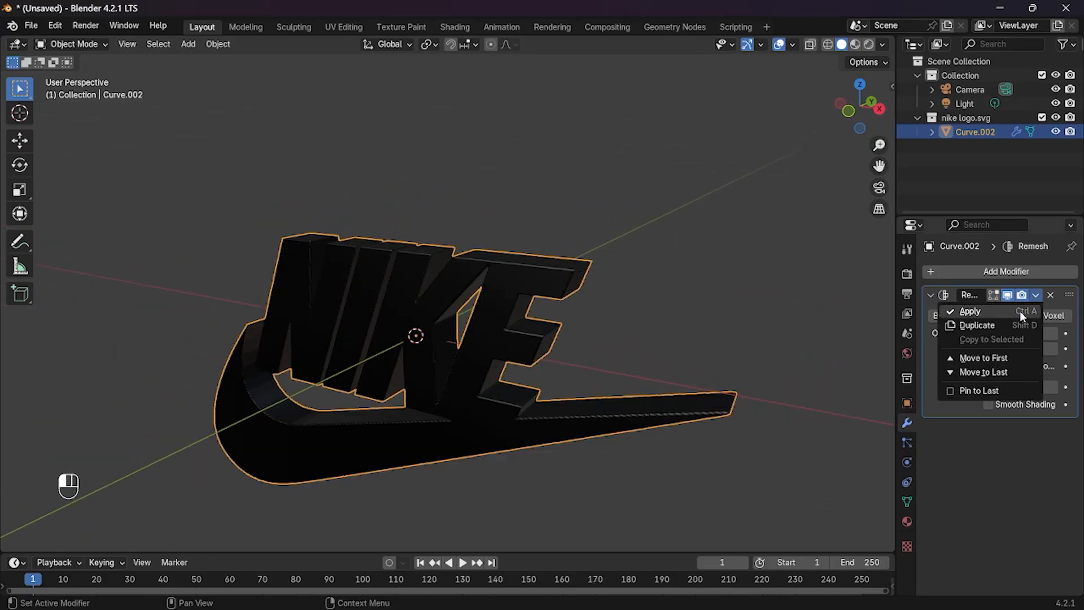
click(1019, 310)
Add a Smooth Corrective modifier to the logo with Repeat set to 100.
click(1006, 271)
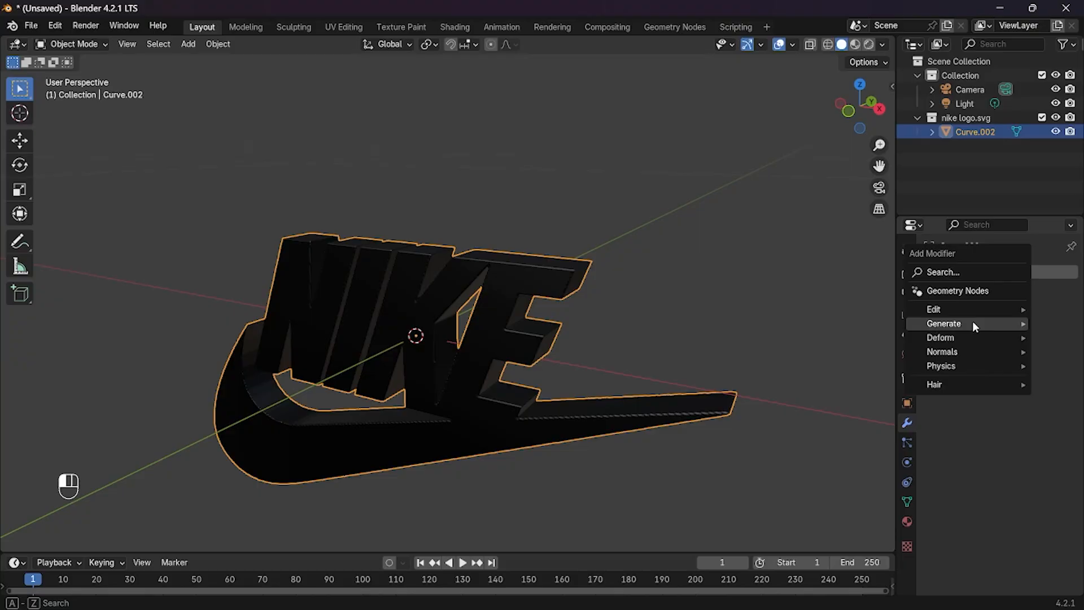
mouse_move(968, 337)
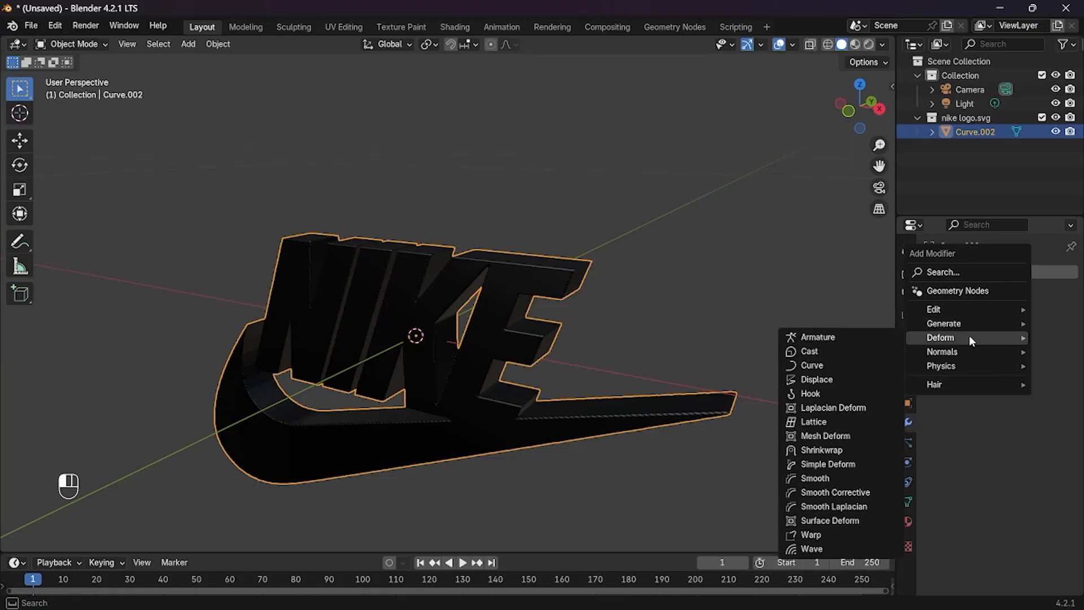
click(874, 493)
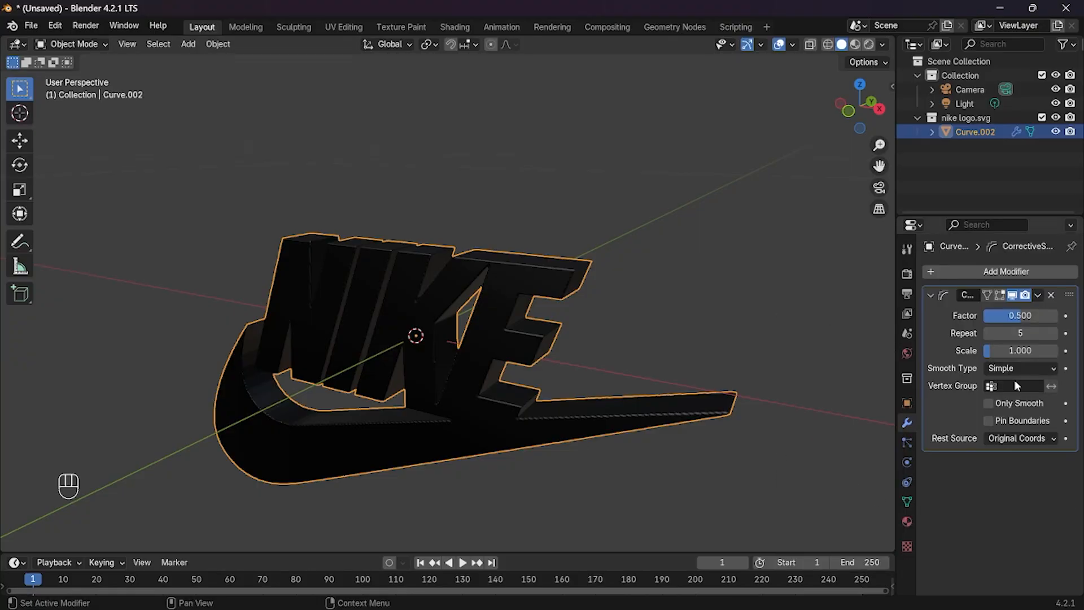
drag(1019, 333, 1022, 333)
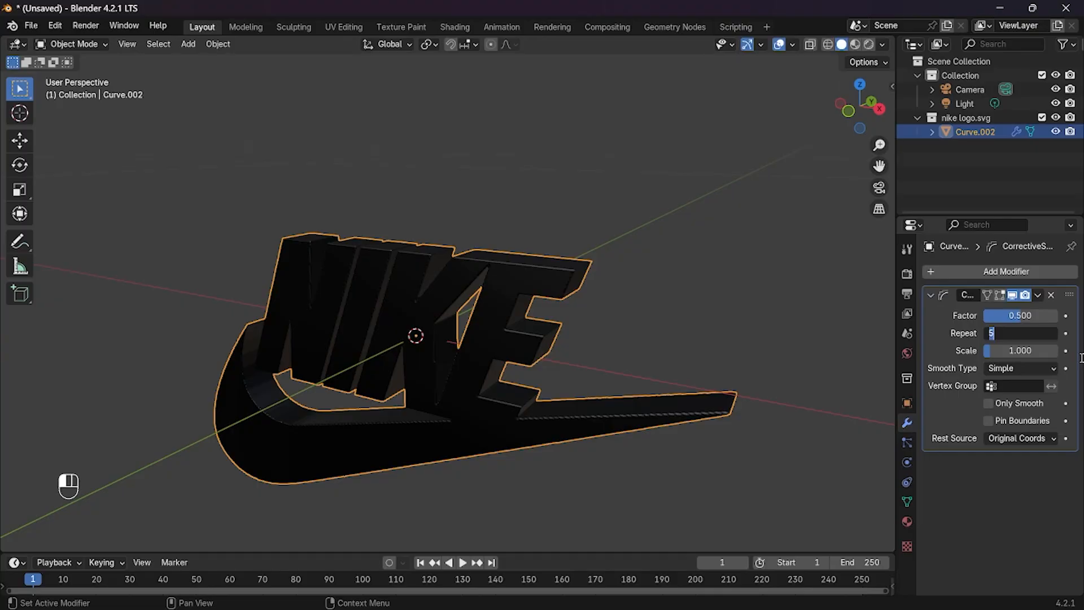
text(100)
click(790, 446)
middle_drag(789, 446, 716, 417)
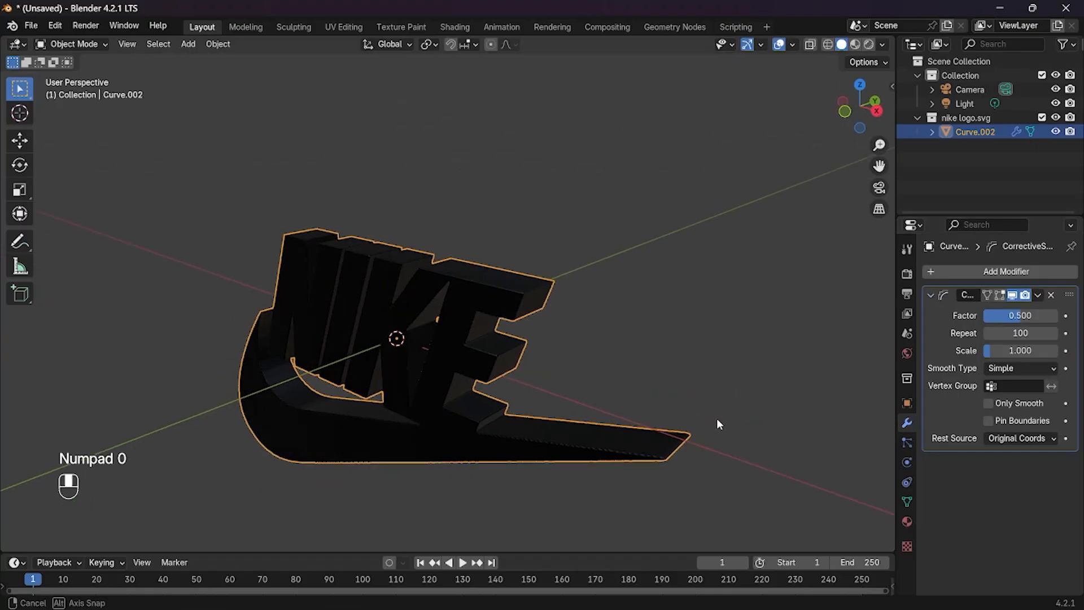
Enable Only Smooth with Repeat at 120 on the corrective modifier and inspect the logo's rounded edges.
click(991, 405)
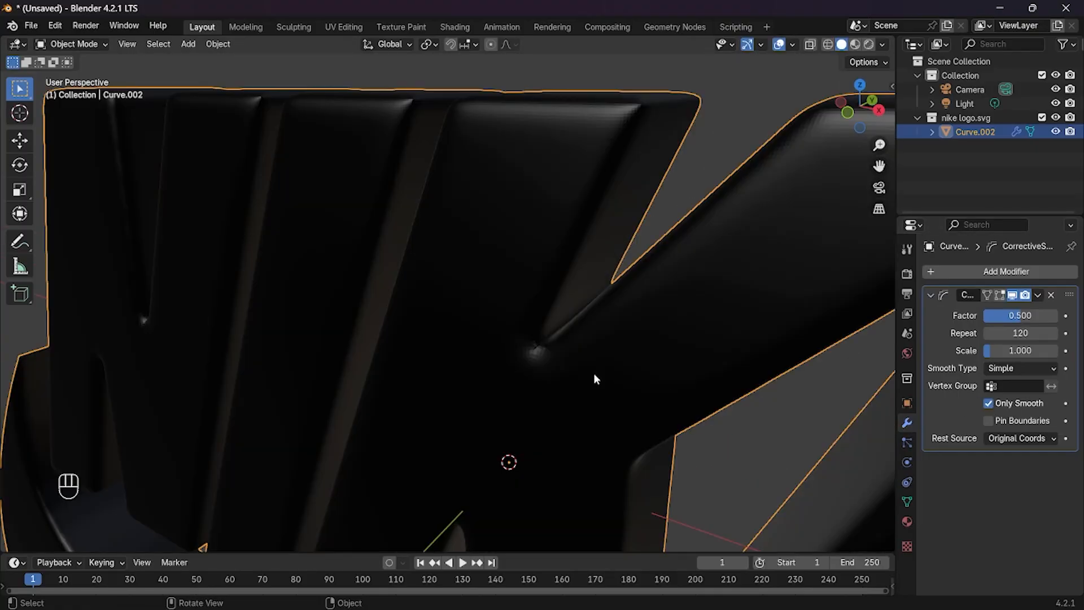
scroll(589, 370, up, 4)
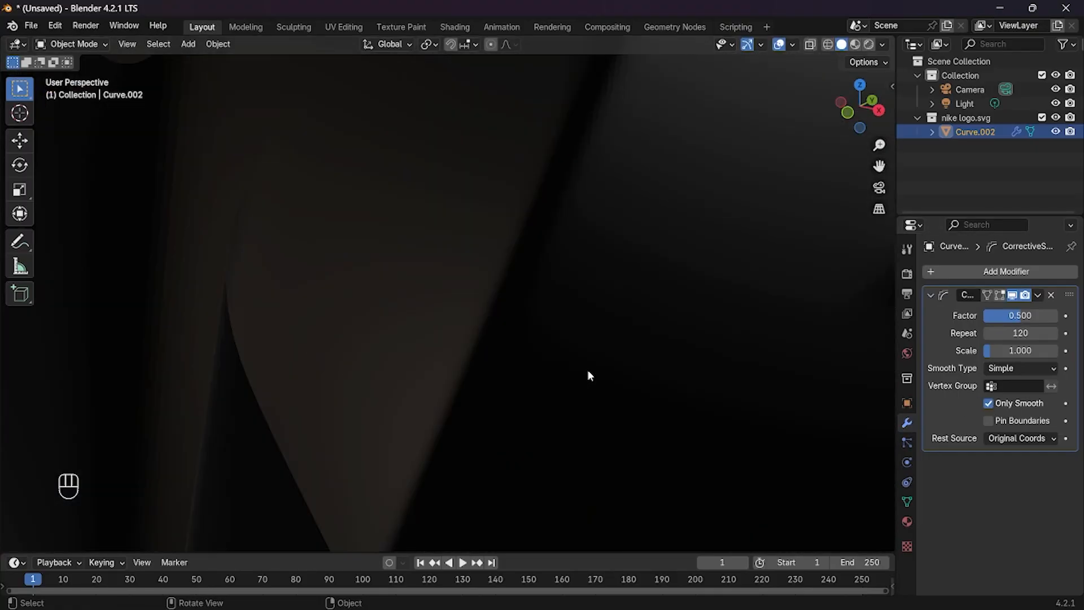
scroll(589, 372, down, 3)
scroll(594, 376, down, 3)
middle_drag(648, 343, 499, 345)
Apply Shade Smooth to the logo and view it at an angle.
right_click(500, 340)
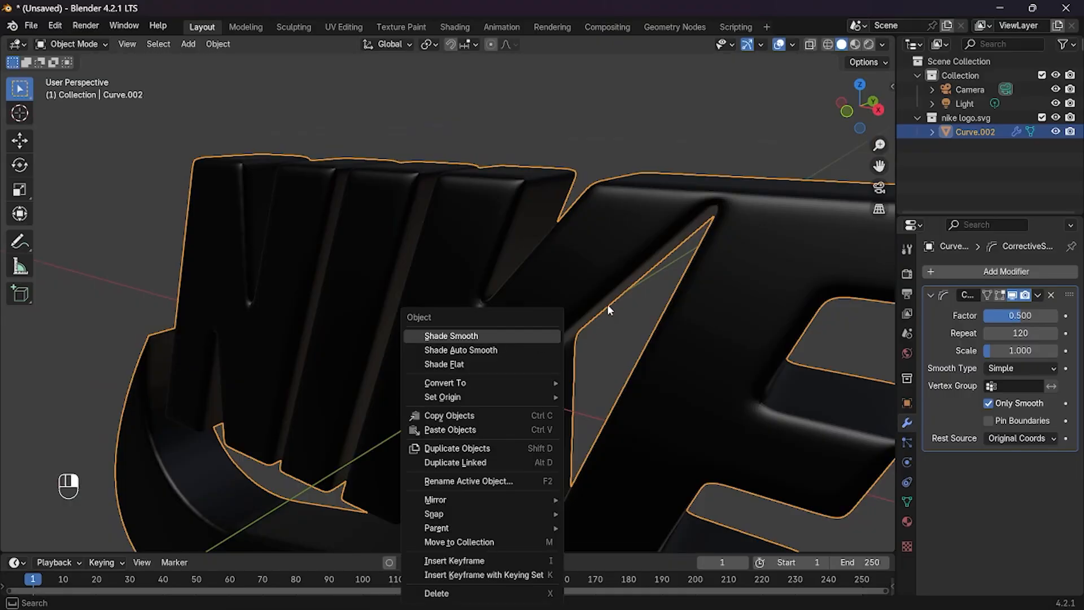
click(500, 337)
middle_drag(657, 335, 689, 306)
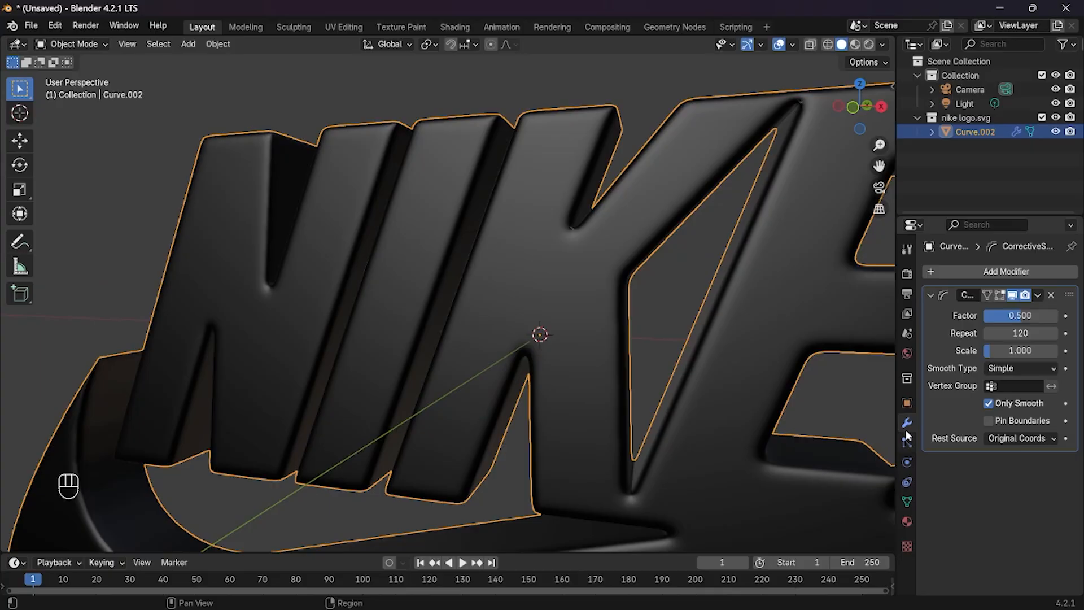
Remove the imported black material from the logo and check its shape from the front and at an angle.
click(907, 518)
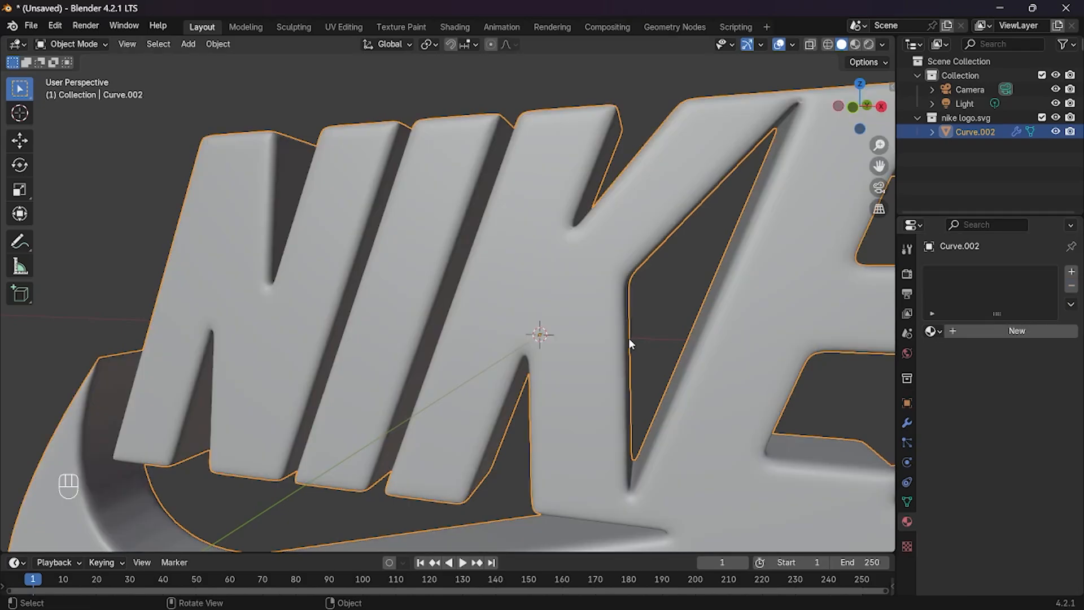
middle_drag(628, 338, 600, 323)
key(KP_1)
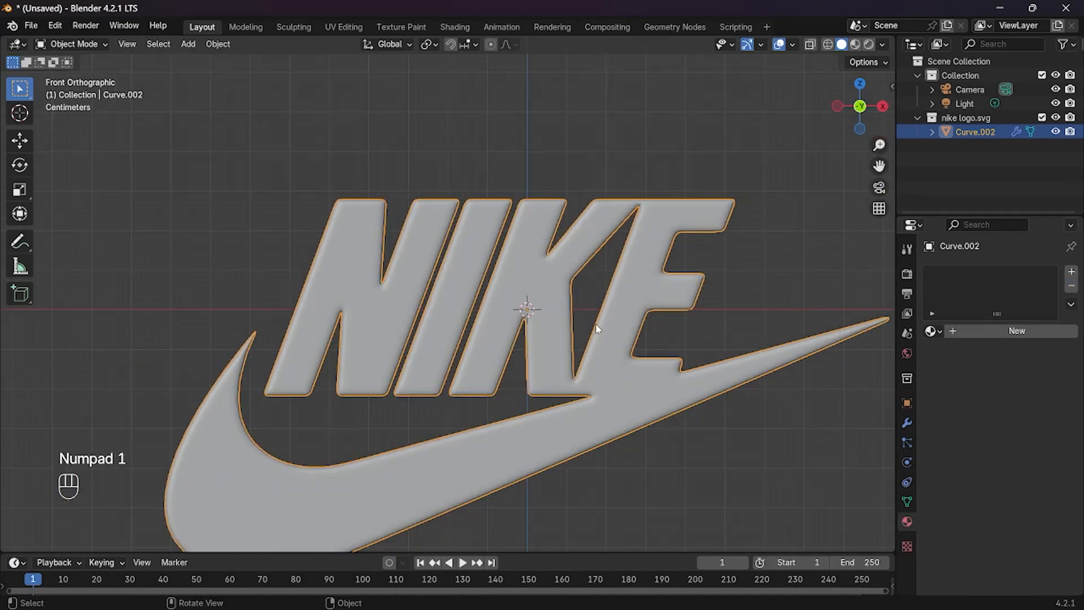
scroll(726, 389, down, 3)
middle_drag(726, 388, 677, 384)
Assign the existing material named Material to the logo and view the letters up close.
click(931, 330)
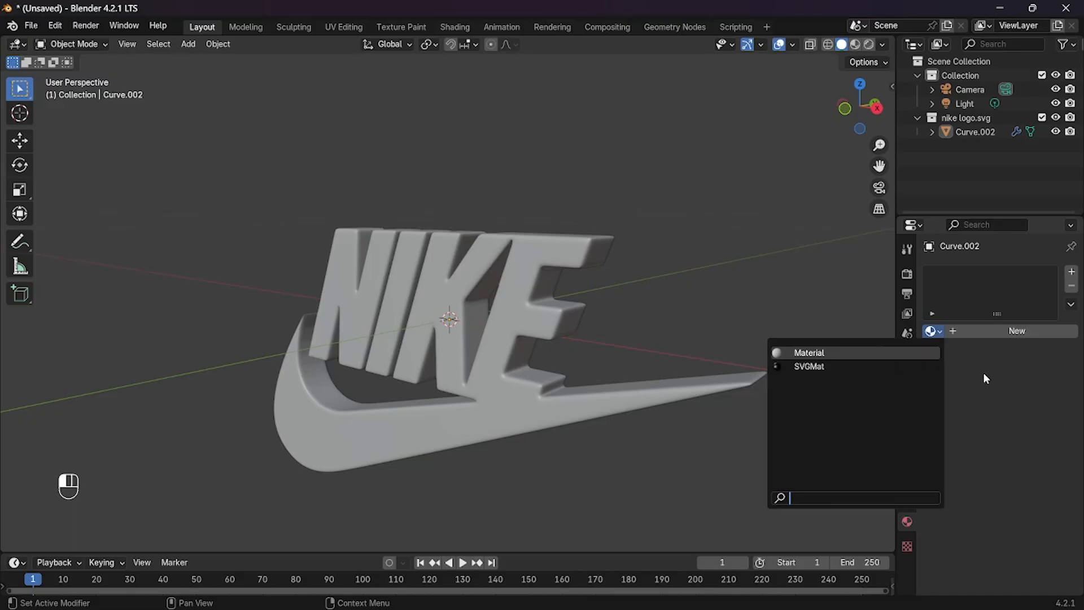
click(812, 352)
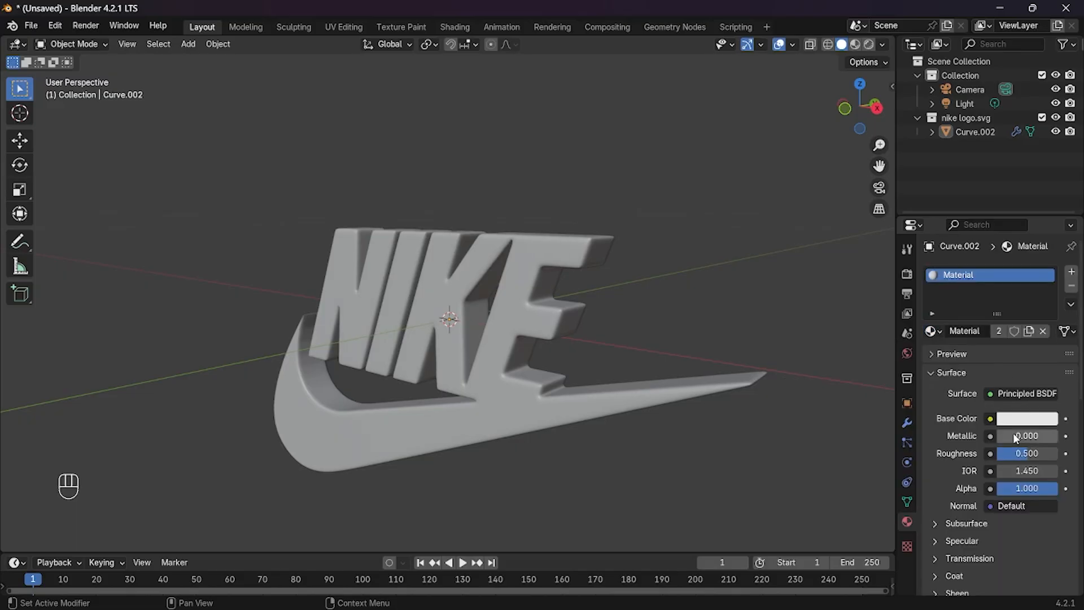
middle_drag(729, 412, 748, 412)
middle_drag(694, 386, 724, 373)
scroll(656, 317, up, 3)
Set the logo material's Metallic to 1.000 and Roughness to 0.05, and preview it in Material Preview shading.
click(654, 317)
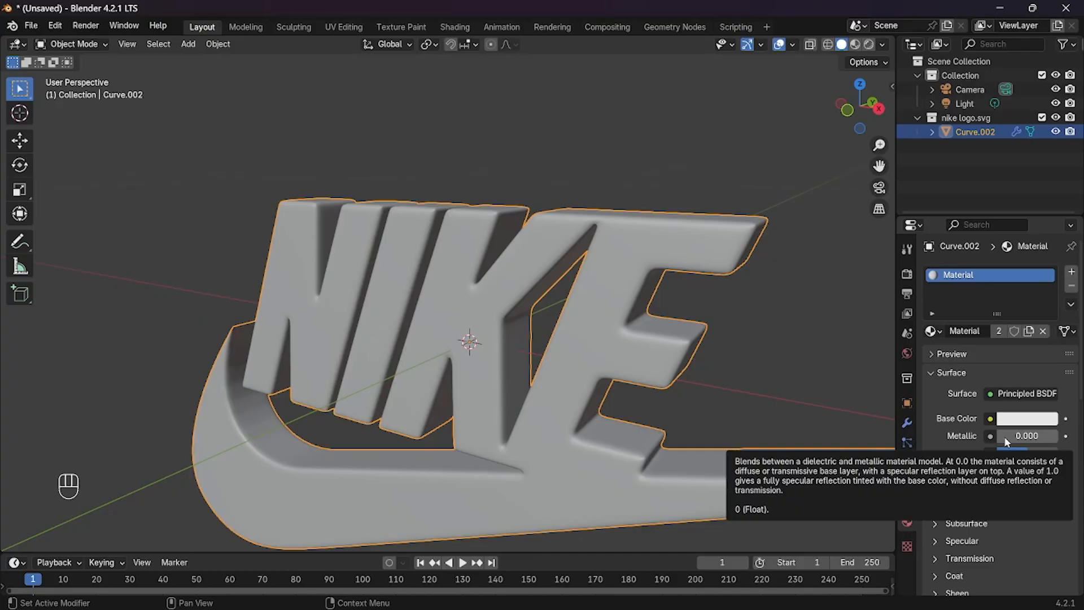
drag(1001, 435, 1028, 436)
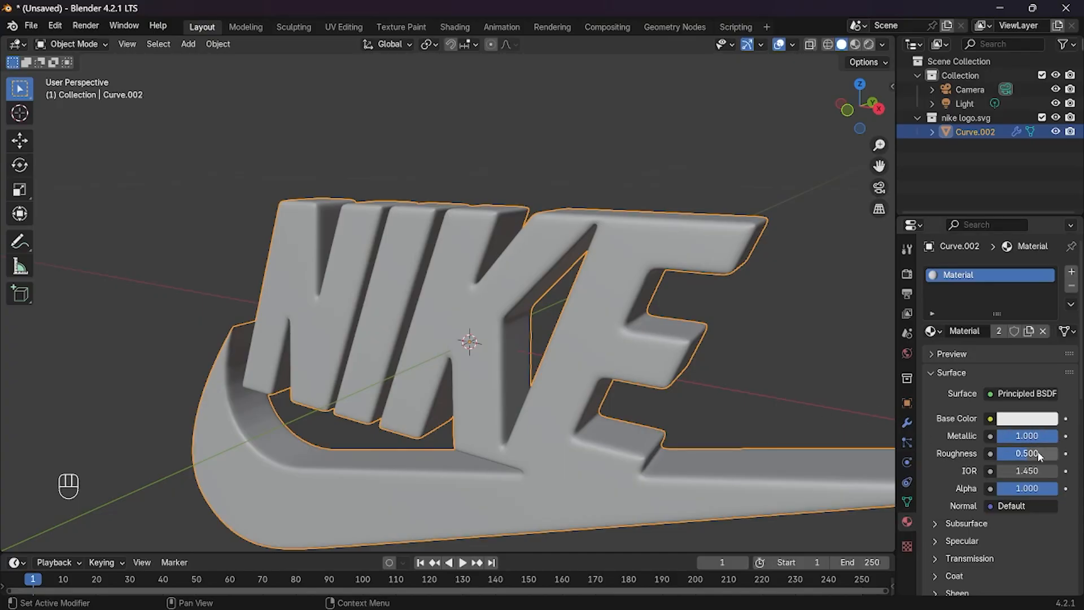
click(1040, 454)
text(0.05)
key(Return)
click(855, 44)
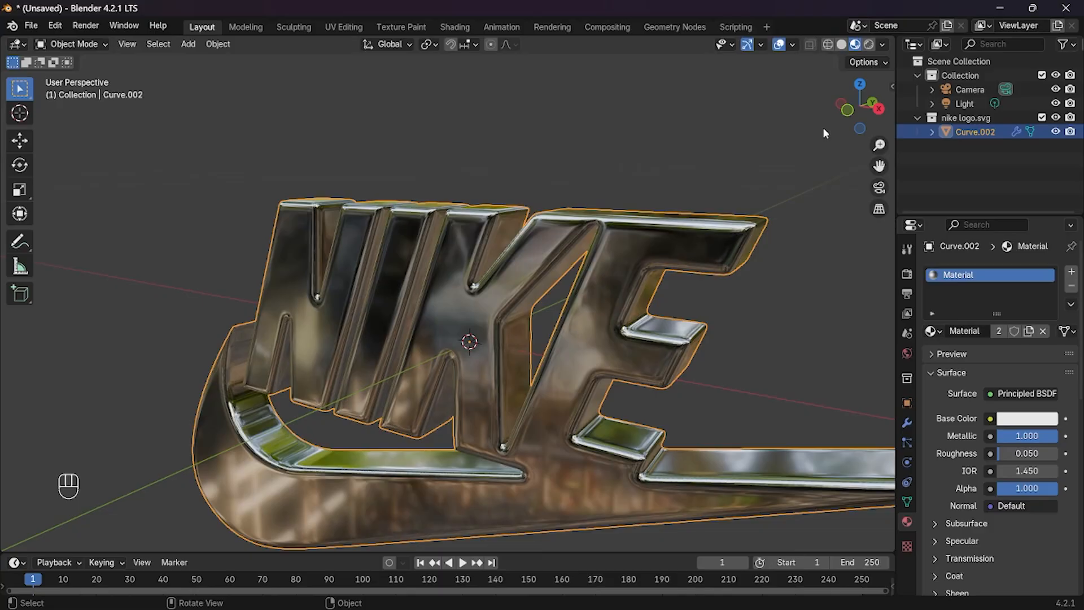
mouse_move(736, 260)
middle_down()
mouse_move(752, 276)
mouse_move(756, 244)
mouse_move(703, 253)
middle_up()
Switch to Rendered shading and add a 3-Point Lighting setup around the logo.
click(869, 44)
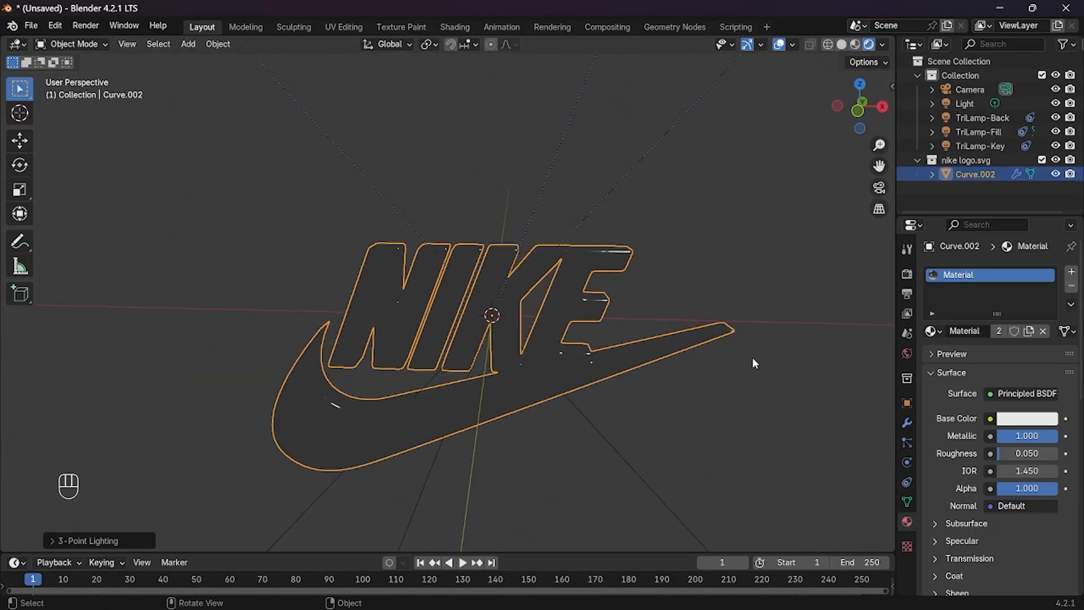
middle_drag(752, 357, 666, 361)
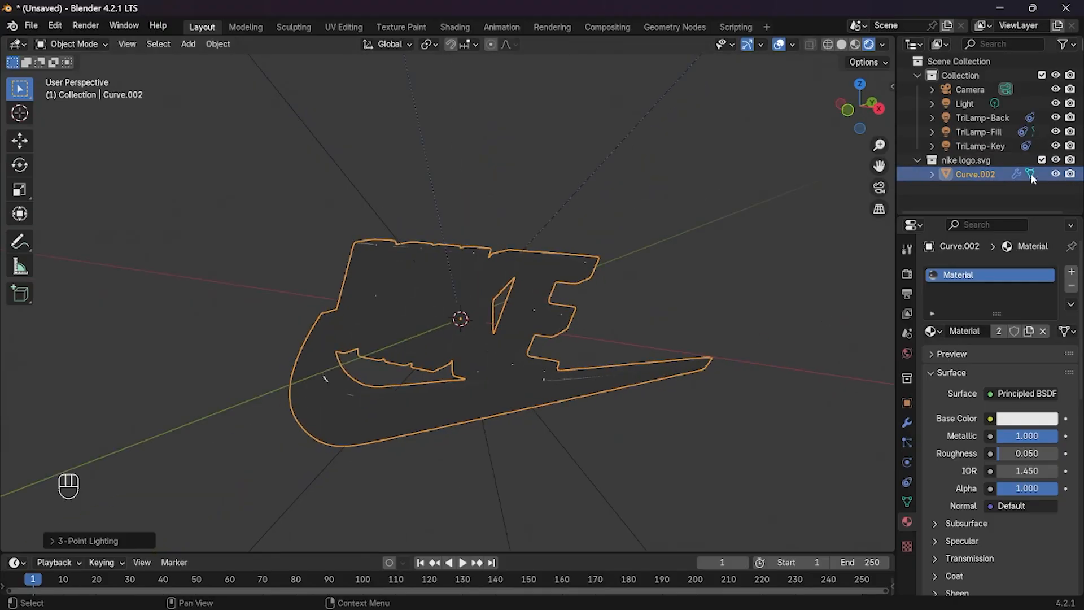
scroll(560, 248, down, 6)
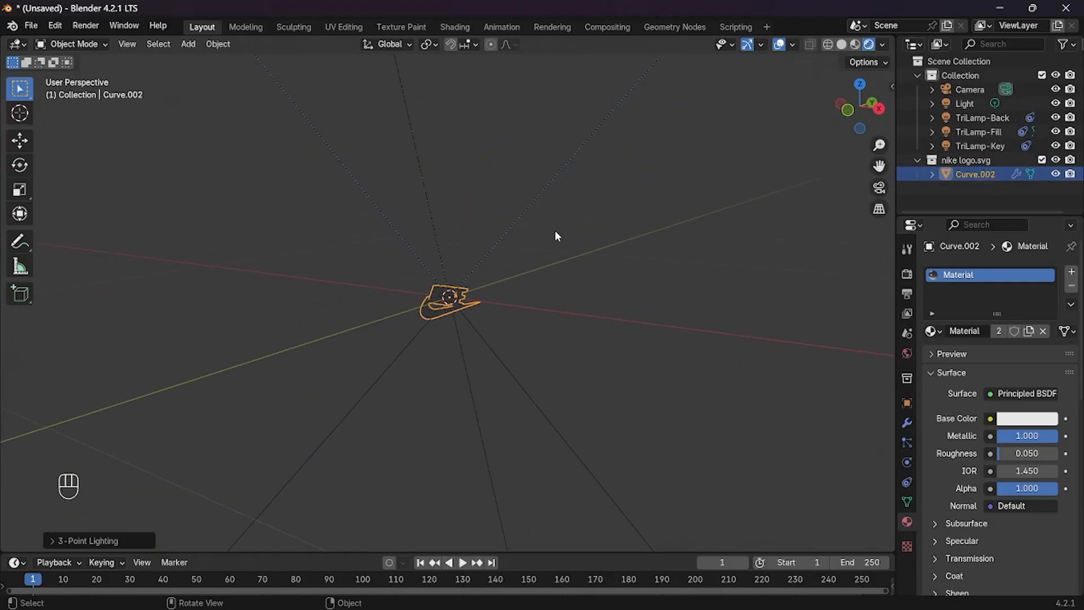
Select the TriLamp-Key area light in front view and set its power to 500 W.
key(KP_1)
scroll(558, 246, down, 3)
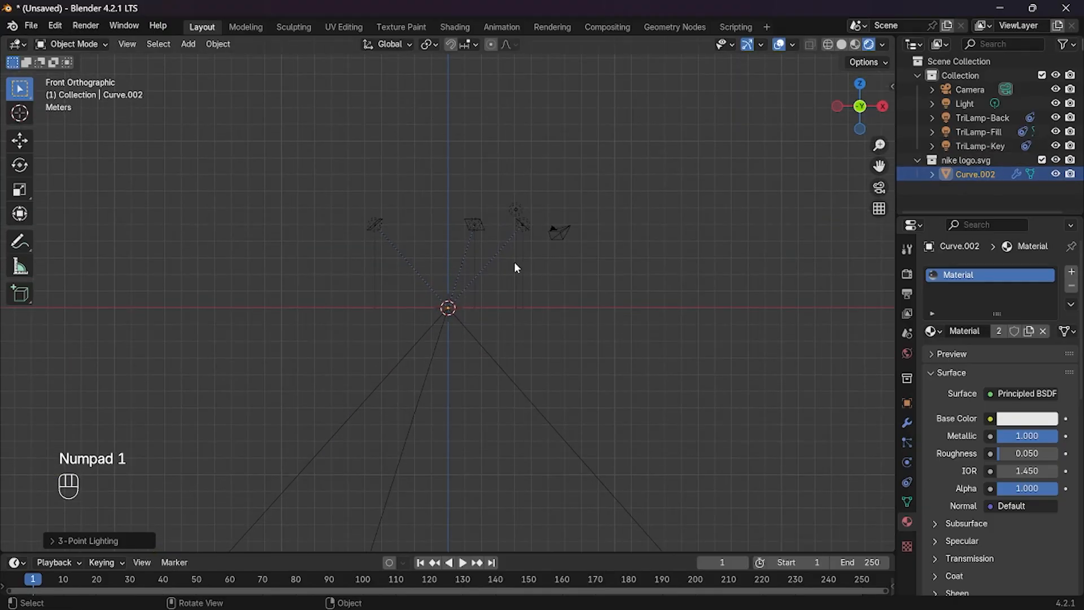
scroll(510, 254, up, 3)
click(483, 201)
scroll(567, 227, up, 1)
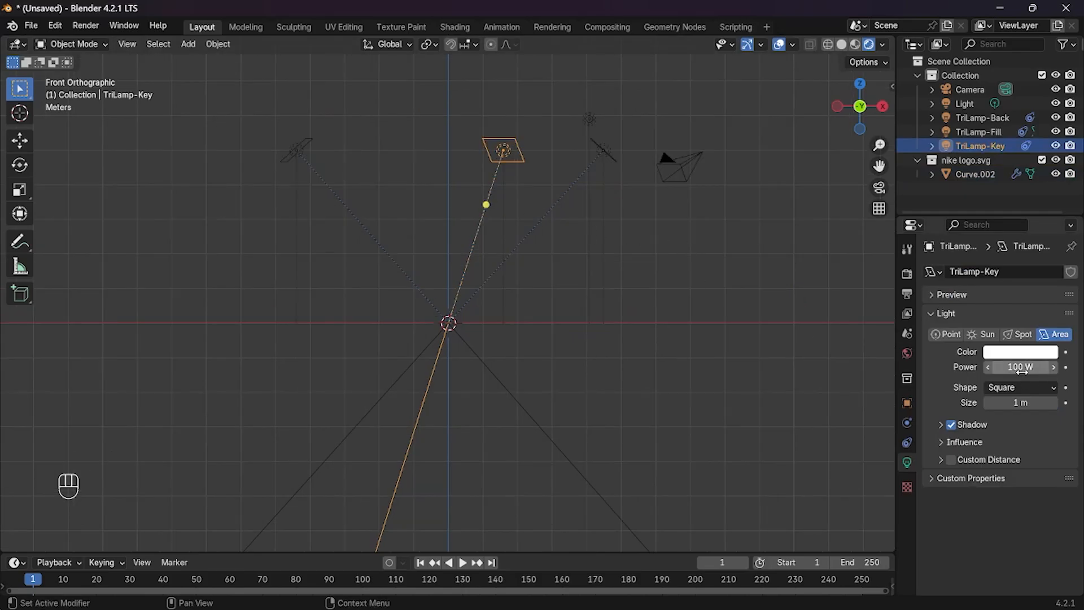
click(1020, 367)
text(500)
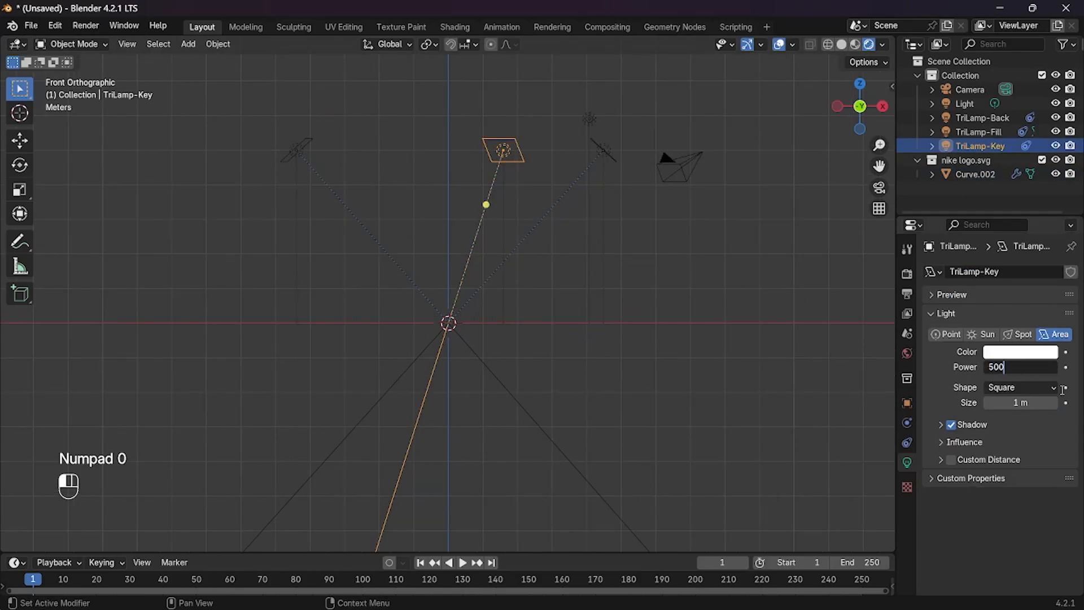
key(Return)
key(g)
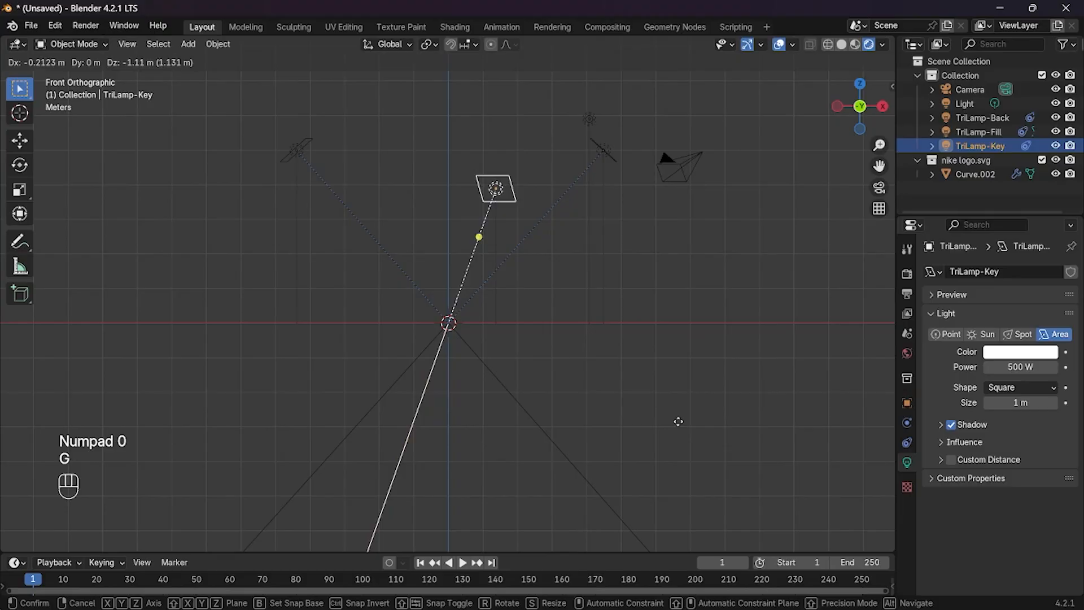
right_click(678, 418)
middle_drag(688, 403, 435, 443)
key(KP_3)
key(KP_1)
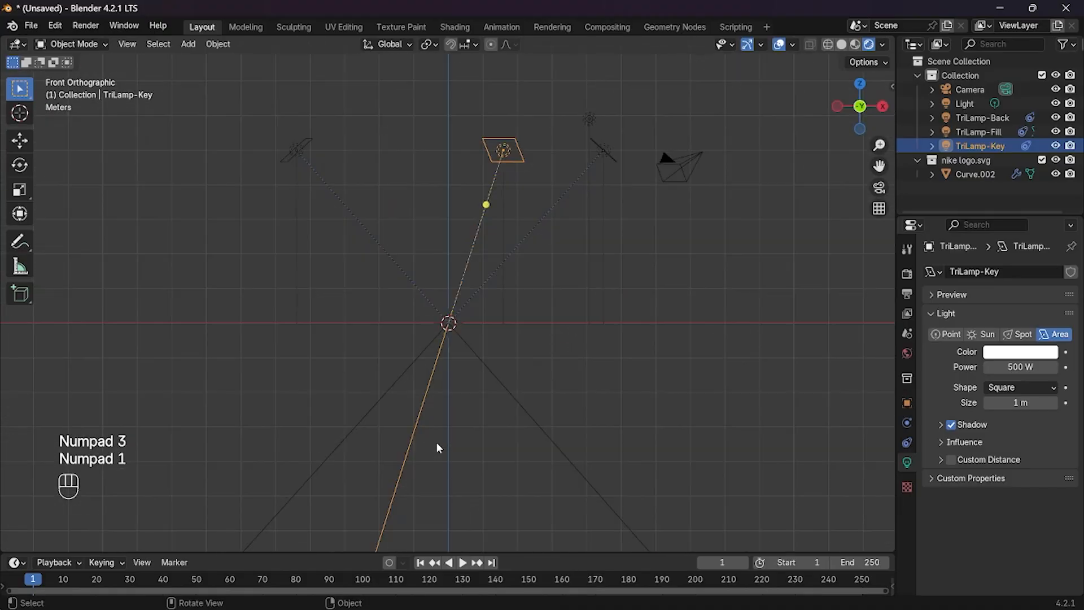
Add an Environment Texture node beside the Background node in the World shader.
key(KP_3)
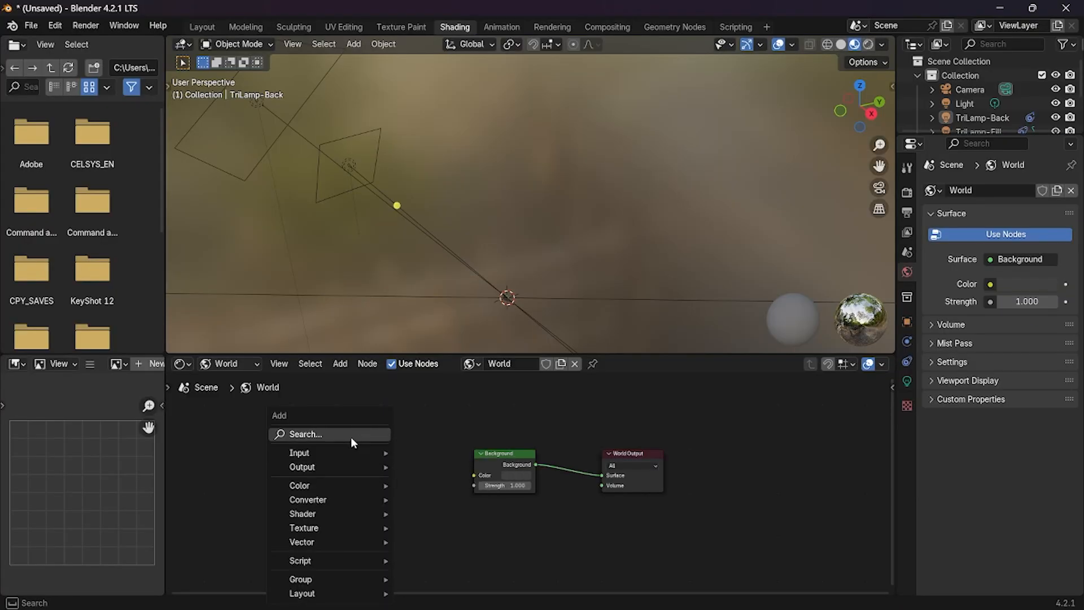
text(e)
click(516, 467)
right_click(391, 453)
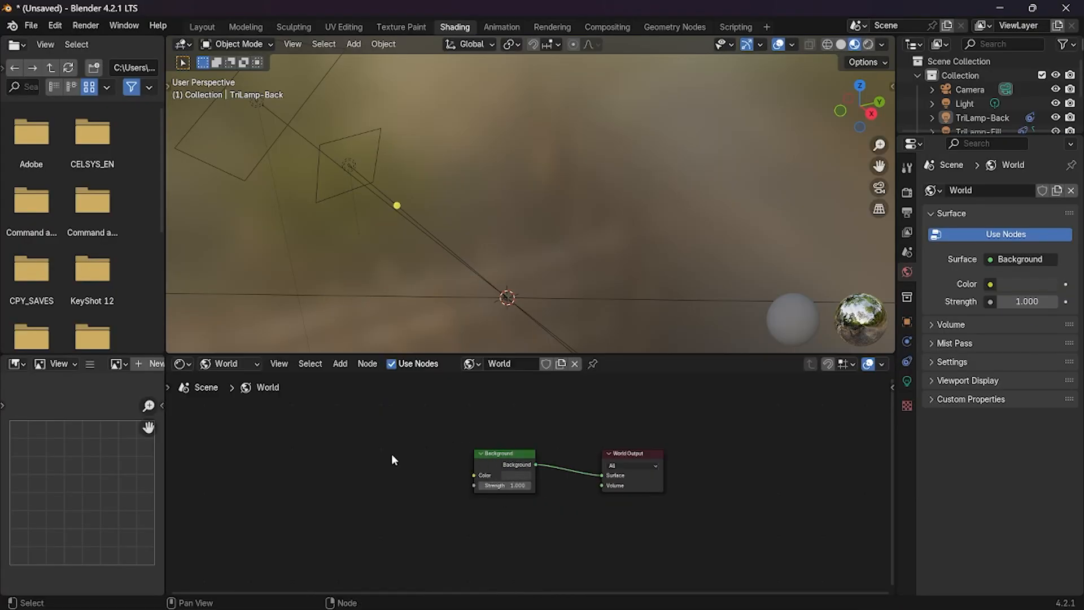
key(shift+a)
click(383, 434)
key(Down)
key(Down)
key(Down)
key(Down)
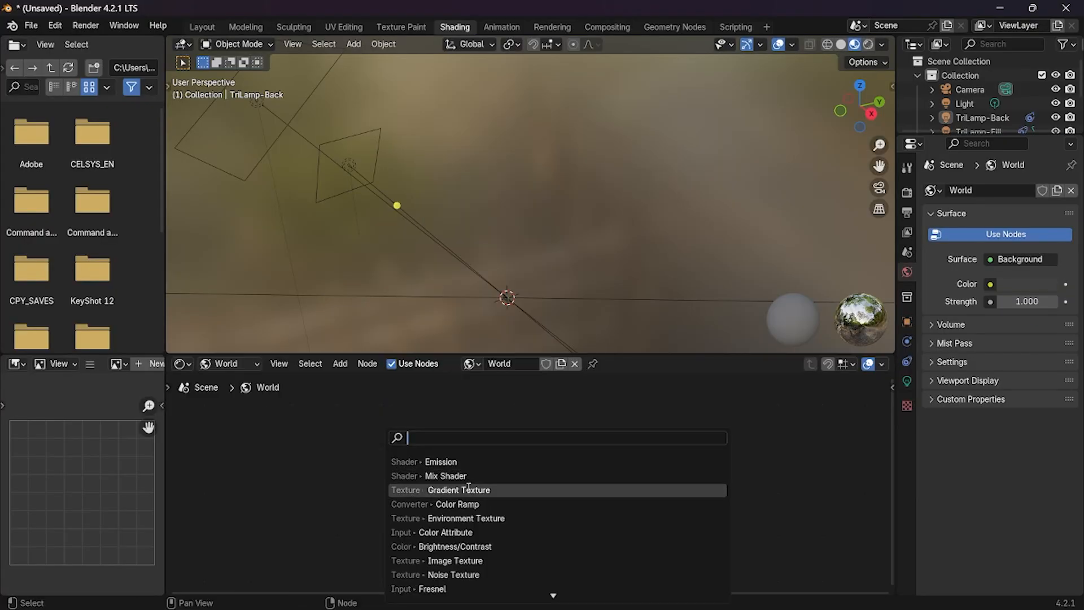
key(Return)
click(316, 447)
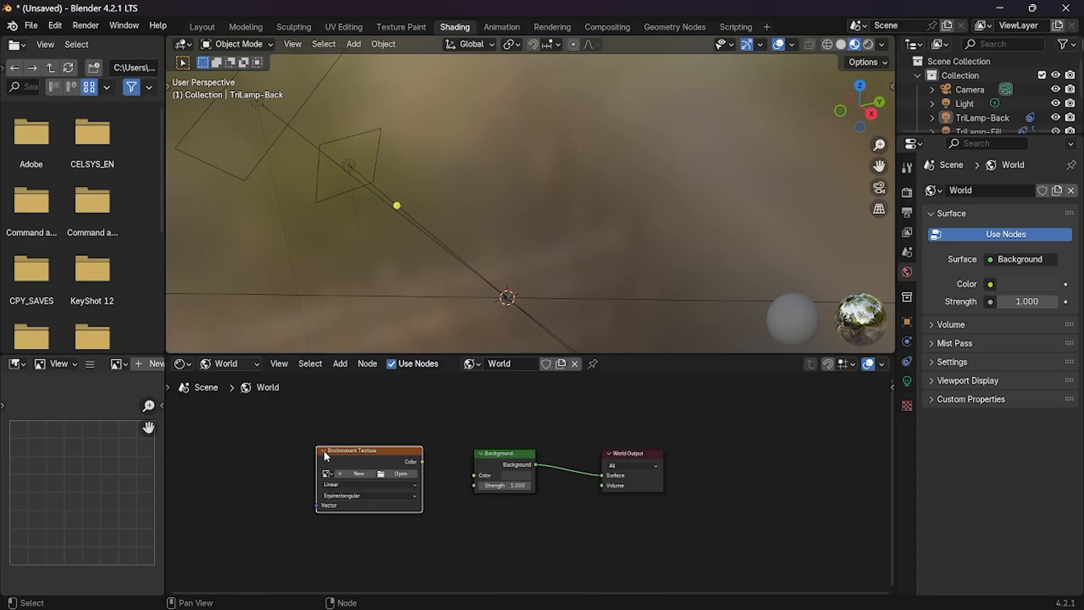
Load the Unsplash JPG from the Downloads folder into the Environment Texture node.
click(402, 473)
click(62, 144)
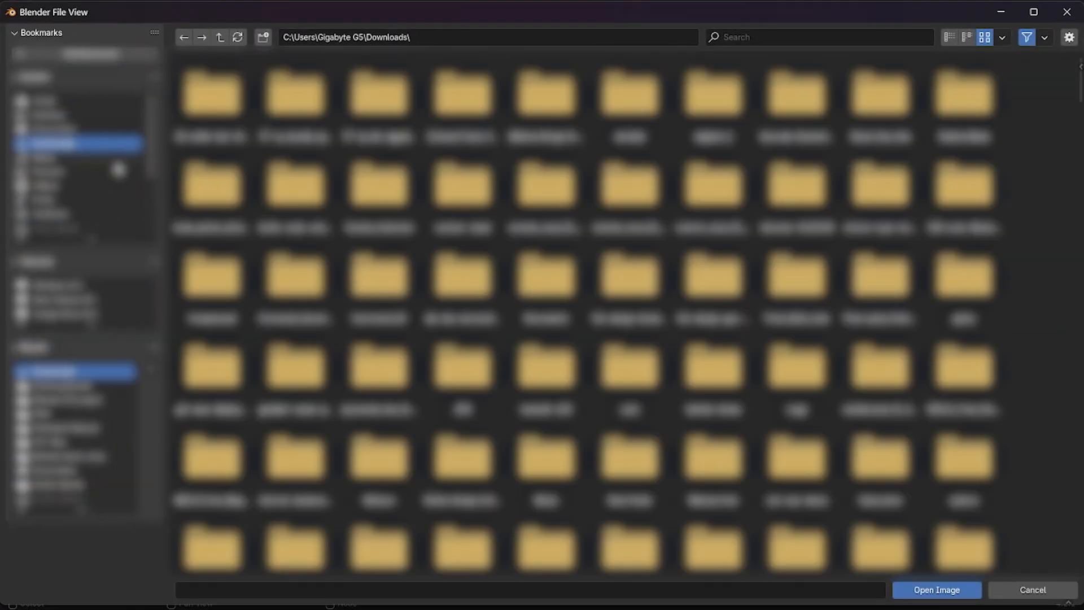
scroll(621, 361, down, 15)
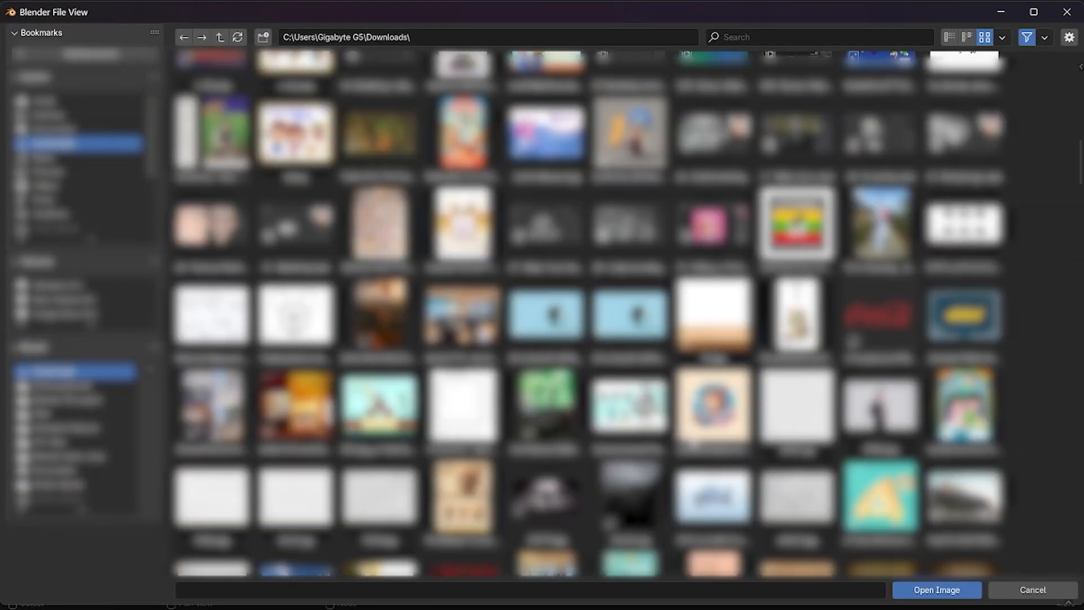
scroll(710, 451, down, 15)
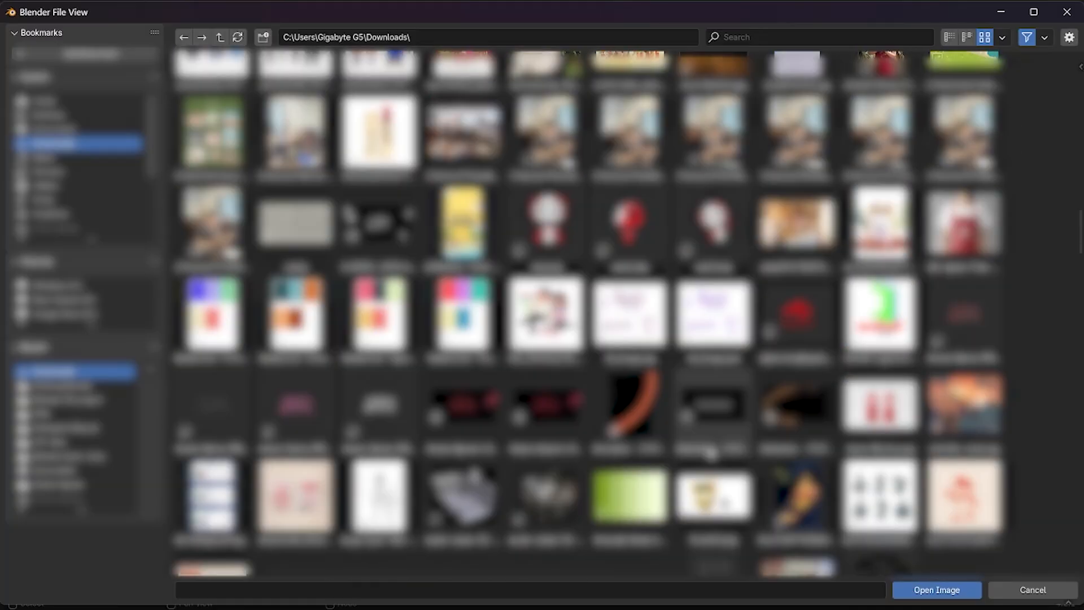
scroll(710, 452, down, 10)
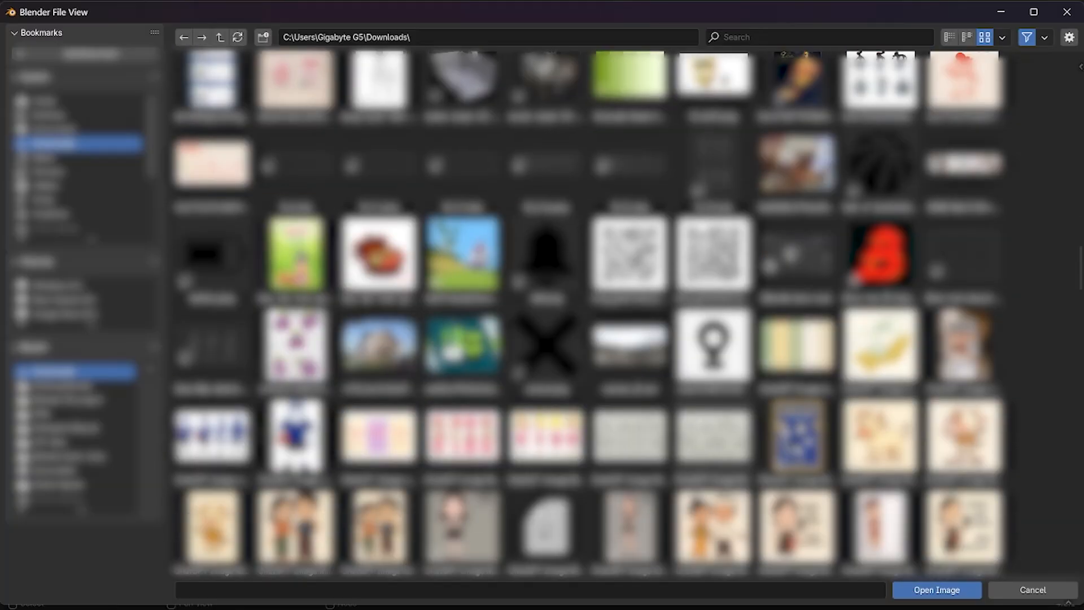
scroll(587, 314, down, 15)
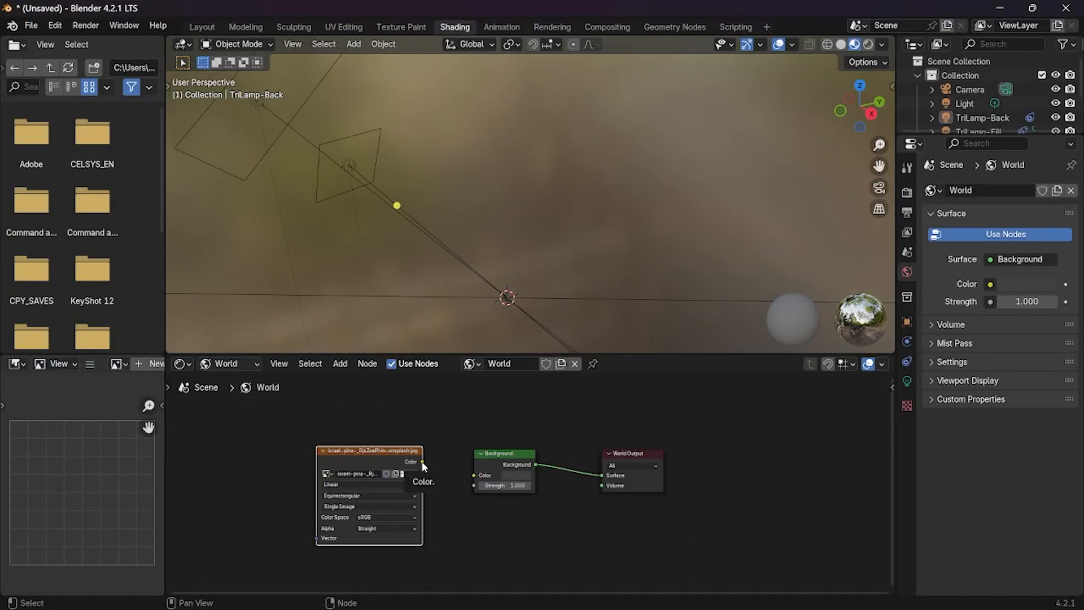
Connect the environment image's Color to the Background node's Color and inspect the logo's reflections in Rendered shading.
drag(422, 463, 474, 476)
scroll(571, 320, up, 3)
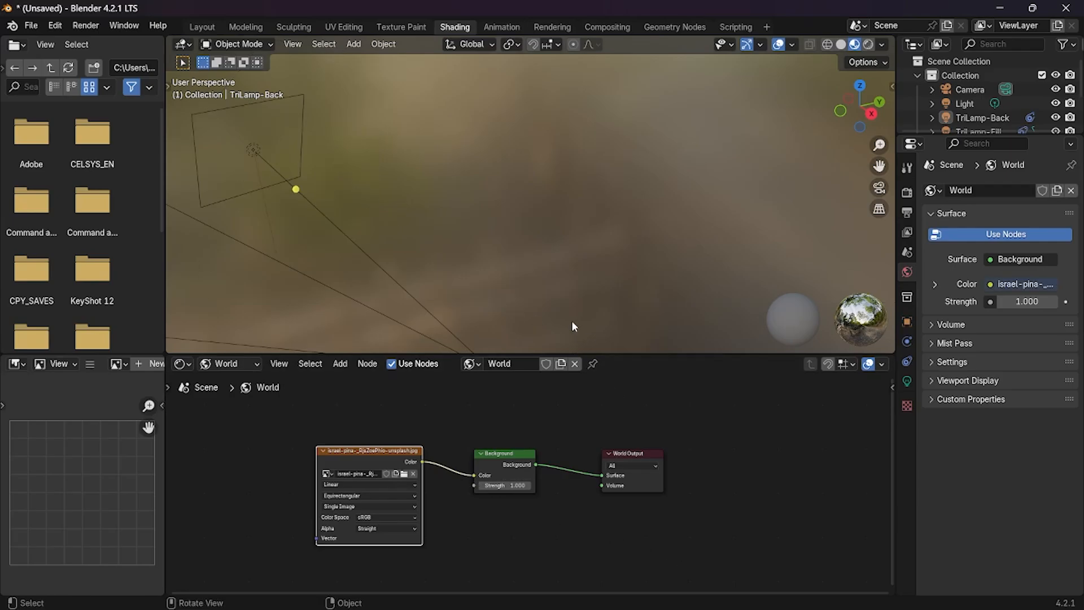
click(866, 44)
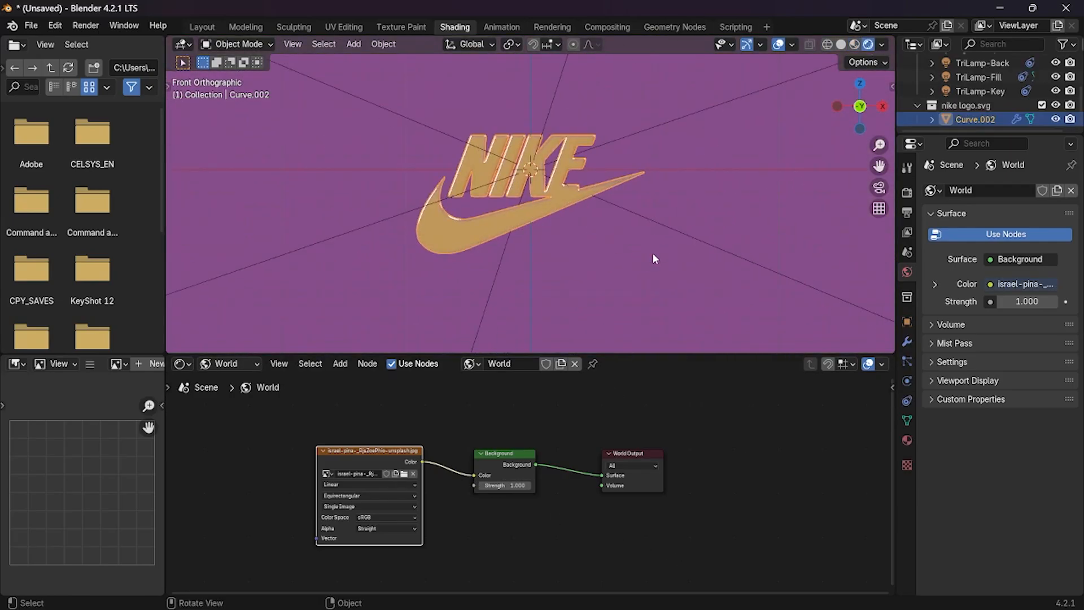
middle_drag(607, 185, 600, 230)
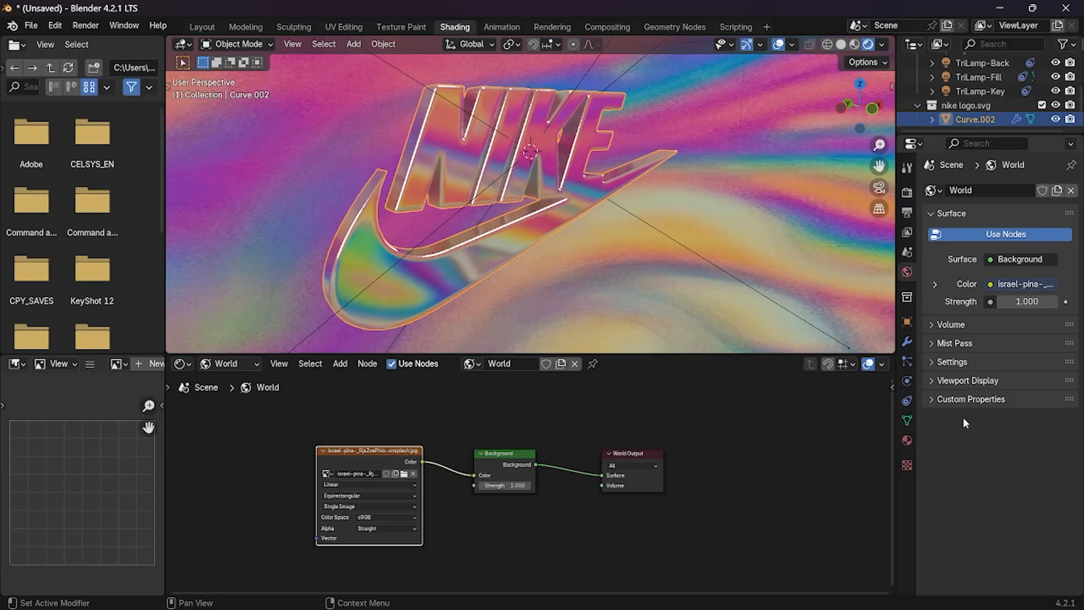
click(906, 341)
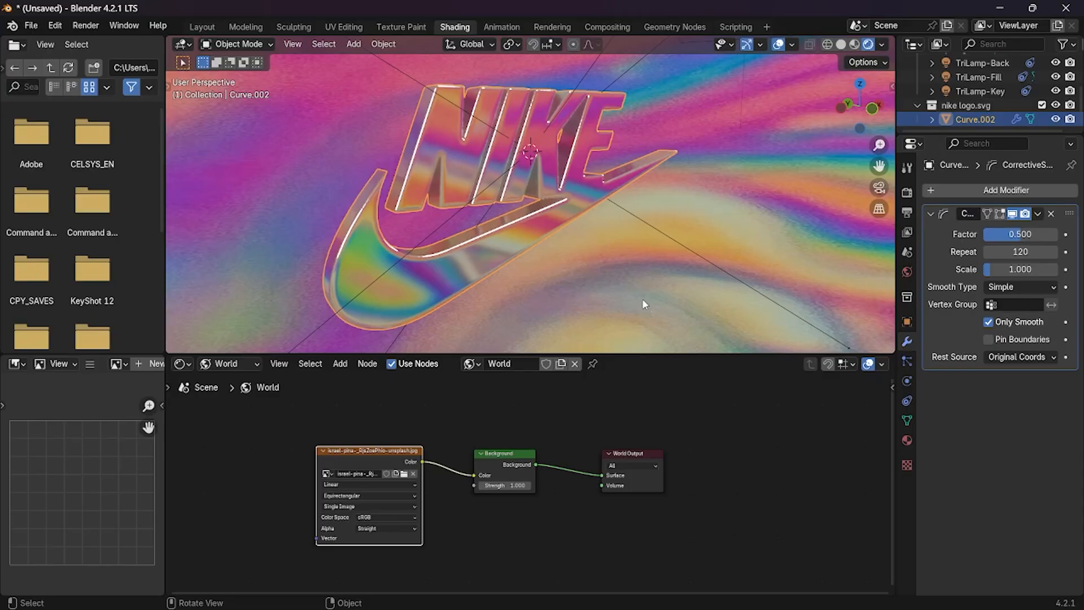
middle_drag(515, 271, 598, 269)
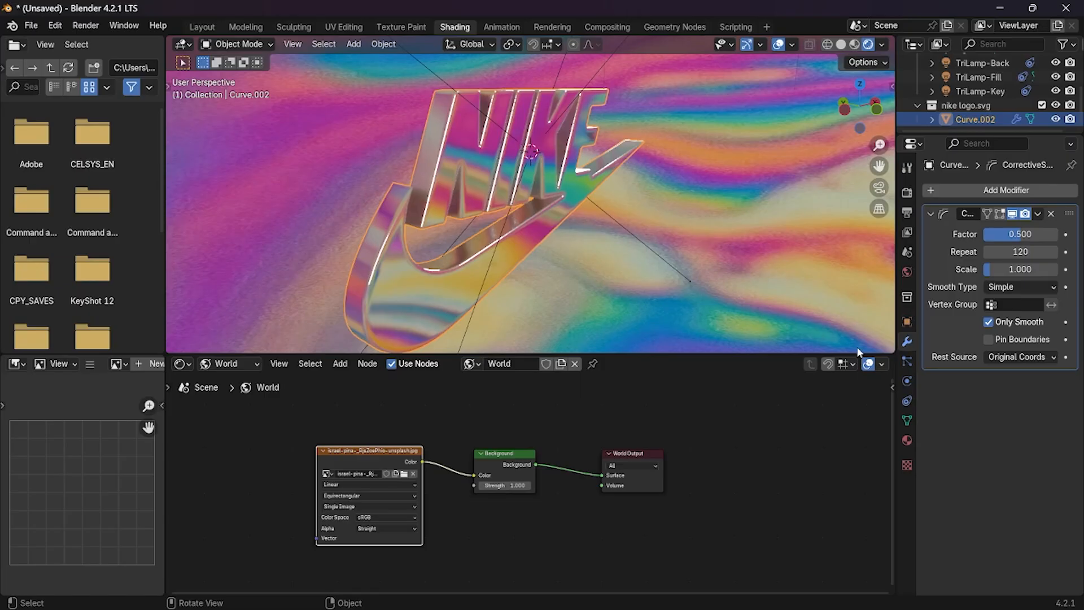
middle_drag(603, 270, 659, 244)
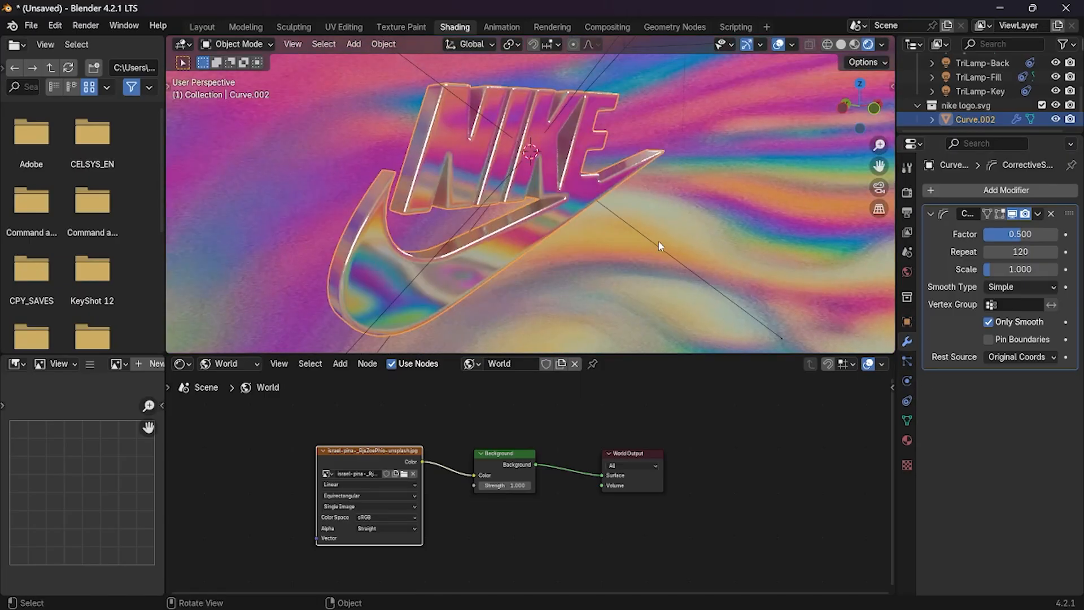
Enable a transparent film background in the render settings and view the logo from the front.
click(907, 192)
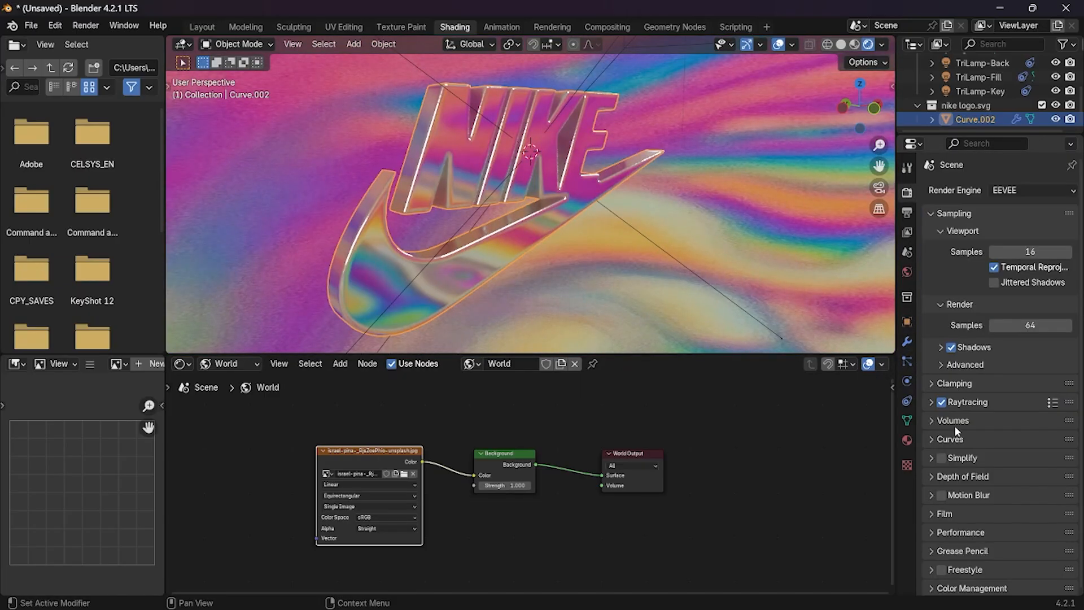
click(944, 513)
click(988, 550)
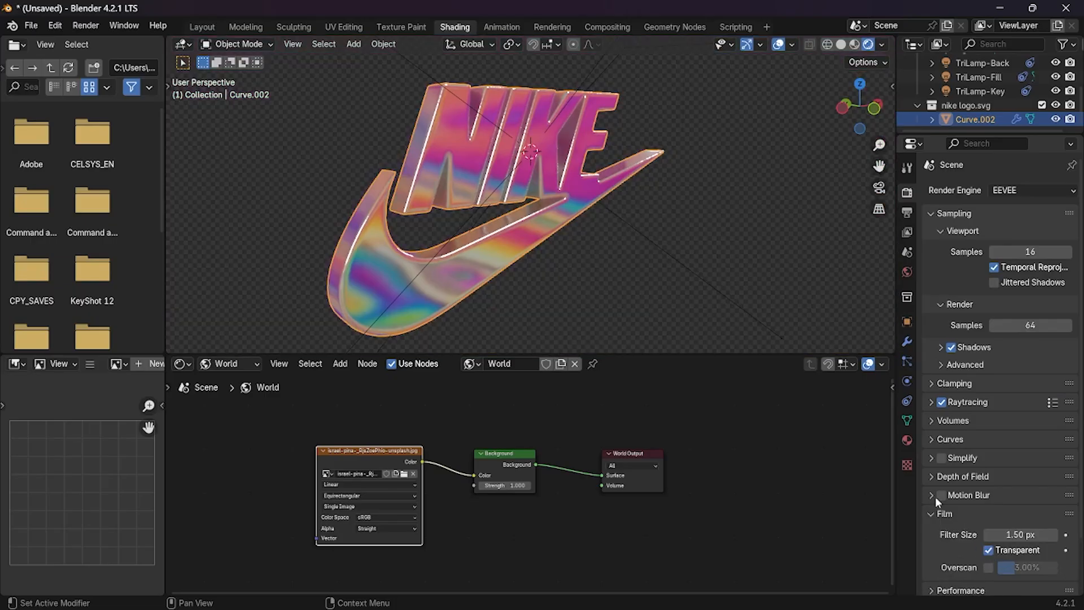
middle_drag(590, 304, 616, 263)
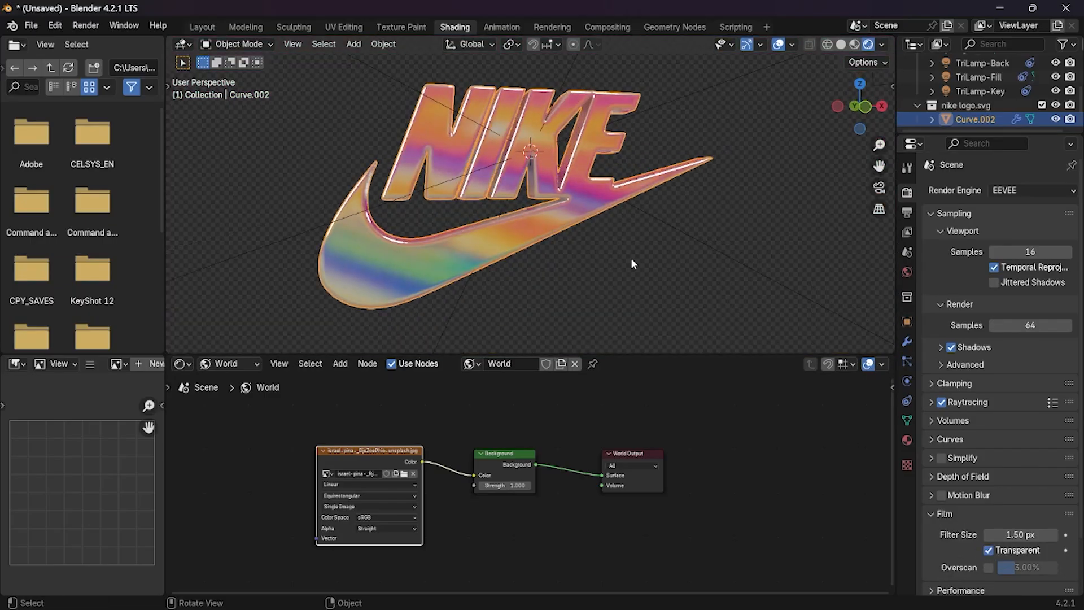
Set the Color Management Look to Medium High Contrast and check the logo from a new angle.
click(908, 212)
scroll(963, 435, down, 2)
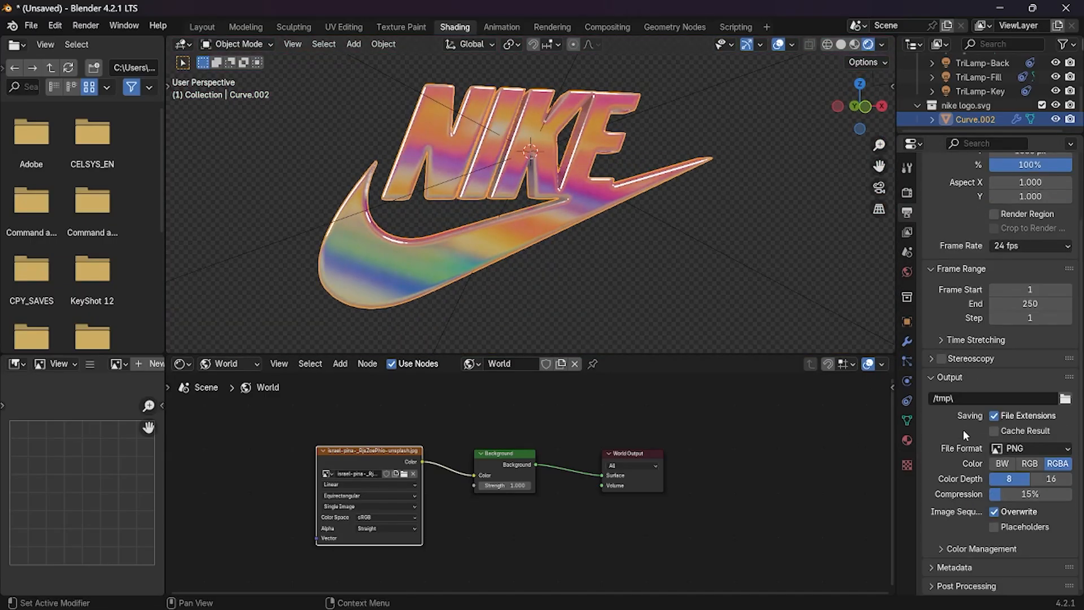
click(907, 193)
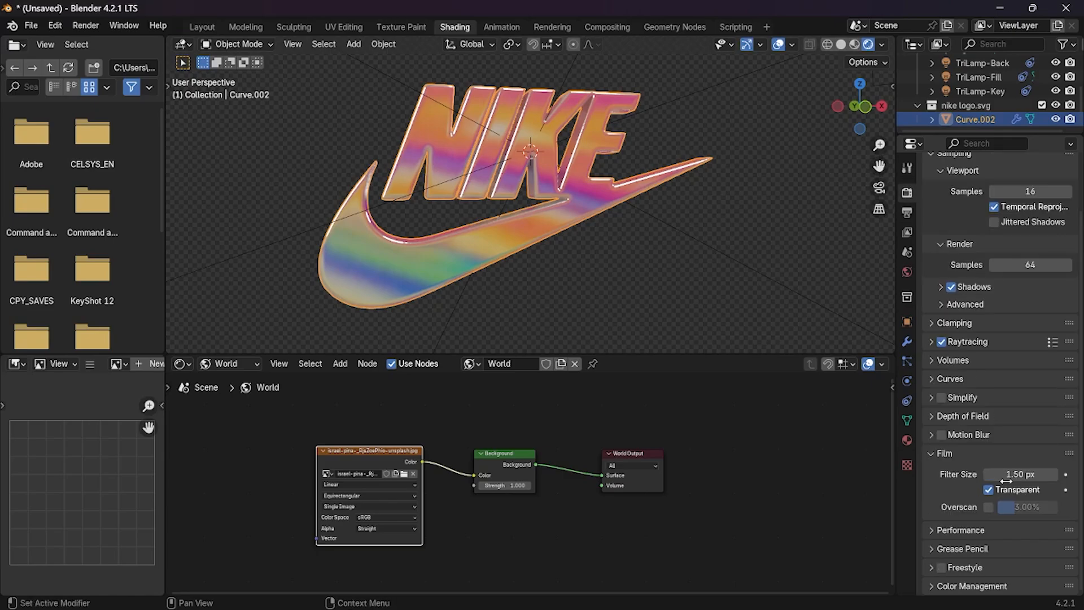
click(989, 587)
scroll(1007, 509, down, 5)
click(1037, 496)
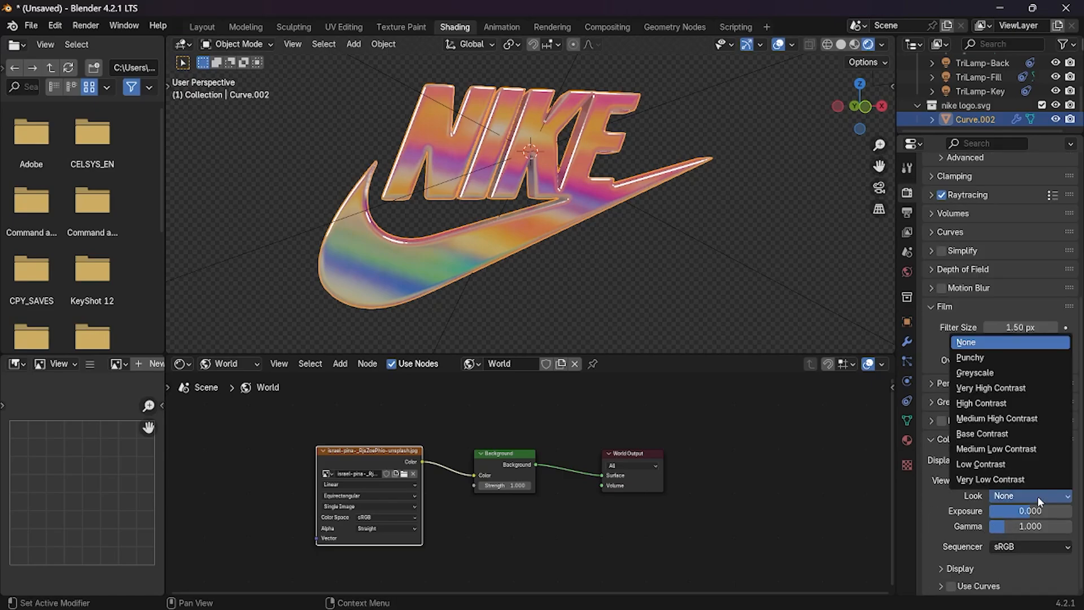
click(1004, 412)
middle_drag(649, 282, 564, 186)
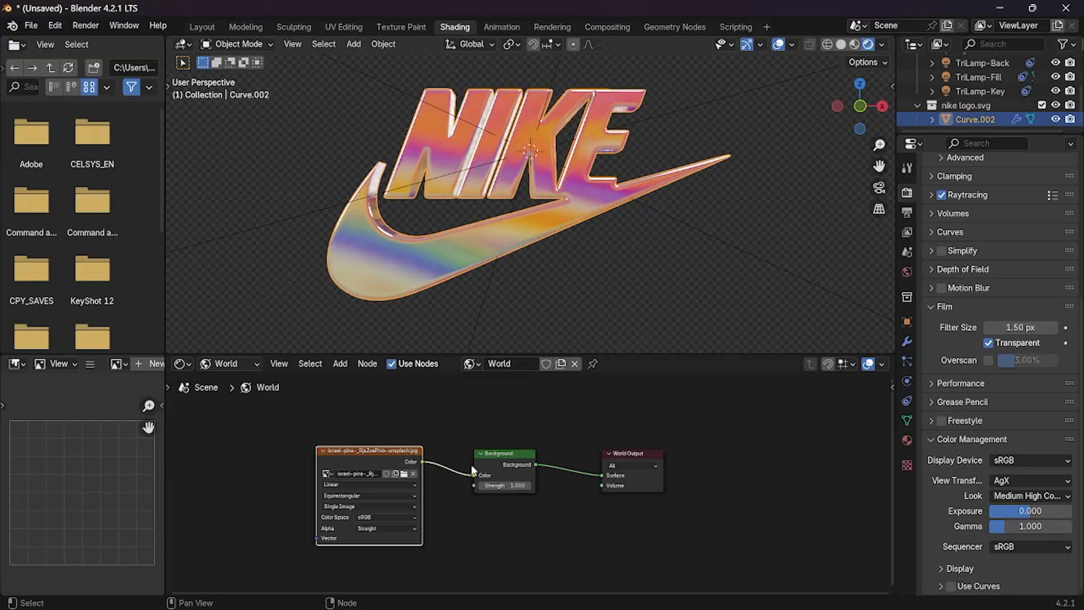
Return to the Layout workspace and add a plane mesh at the logo's position.
click(199, 27)
mouse_move(677, 370)
middle_down()
mouse_move(636, 336)
mouse_move(612, 336)
middle_up()
key(shift+a)
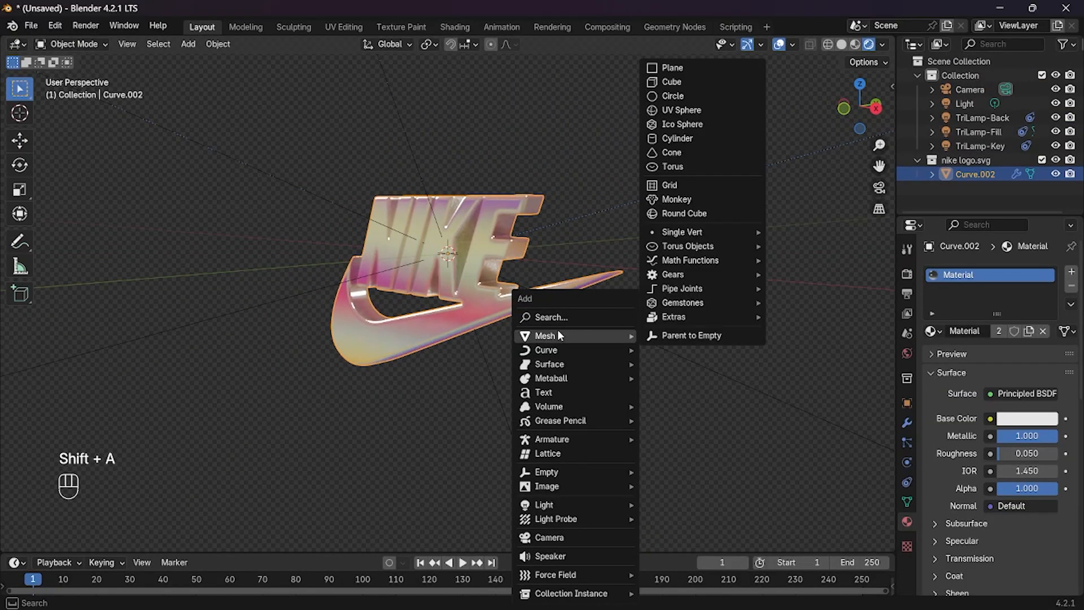
key(Escape)
key(shift+a)
mouse_move(543, 321)
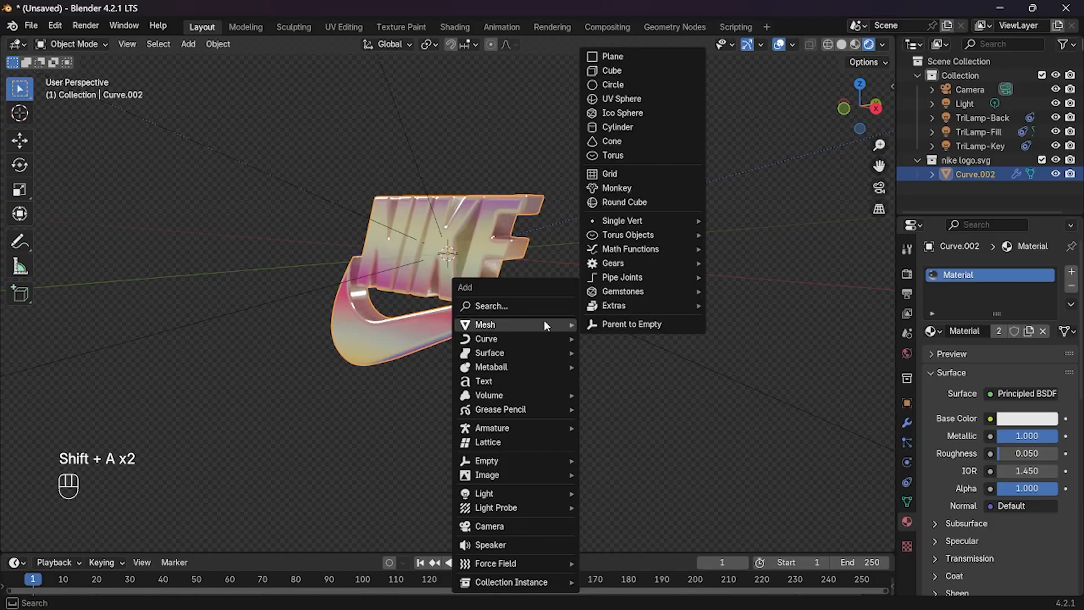
click(612, 56)
scroll(584, 364, down, 6)
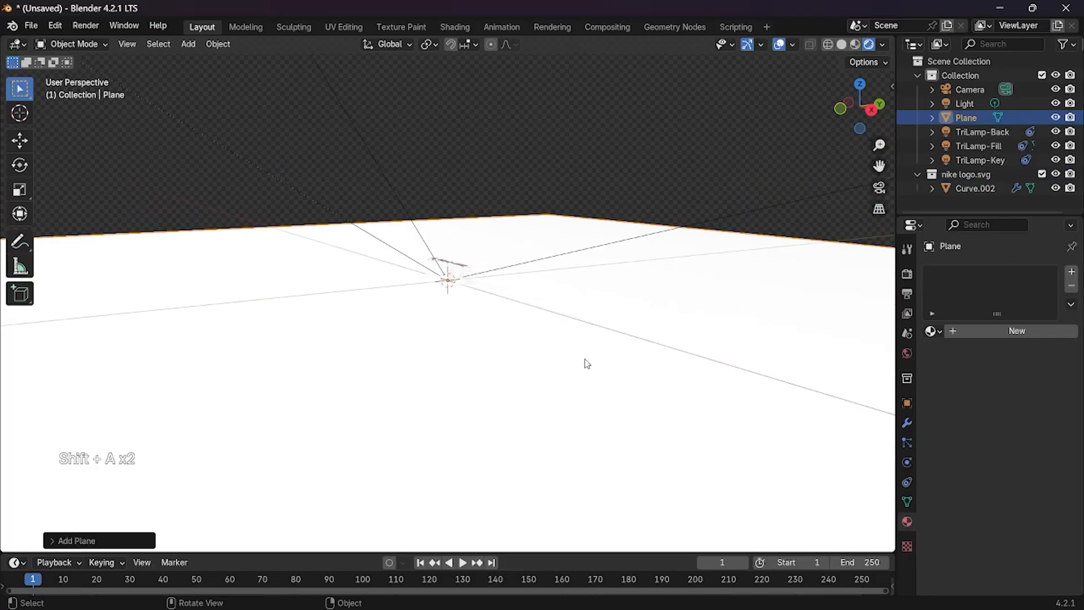
Rotate the plane 90 degrees about the X axis and move it along Y to stand behind the logo.
key(x)
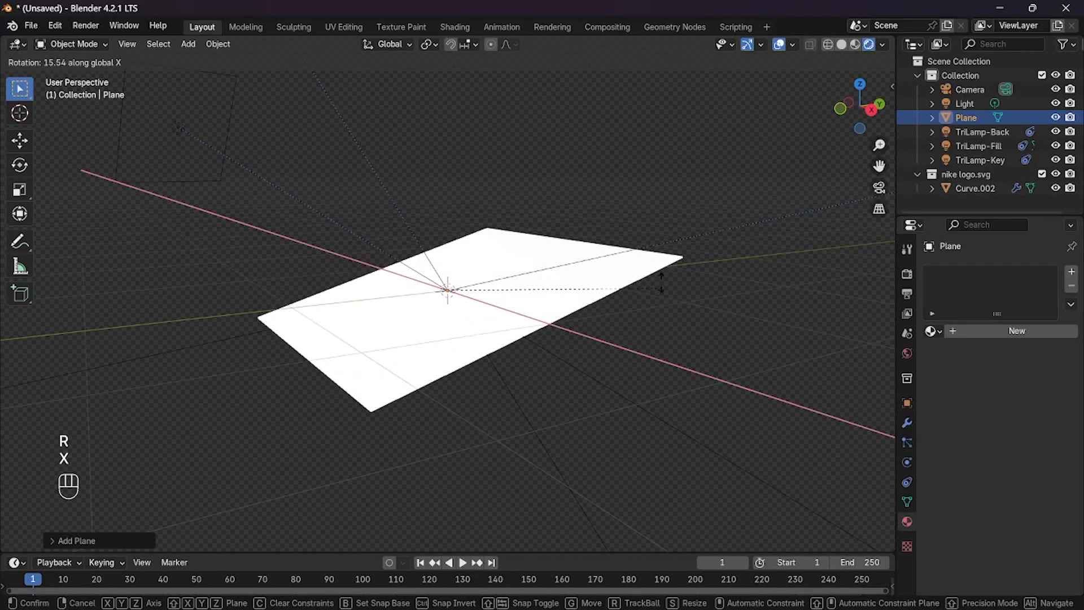
key(KP_9)
key(KP_0)
key(KP_Enter)
key(g)
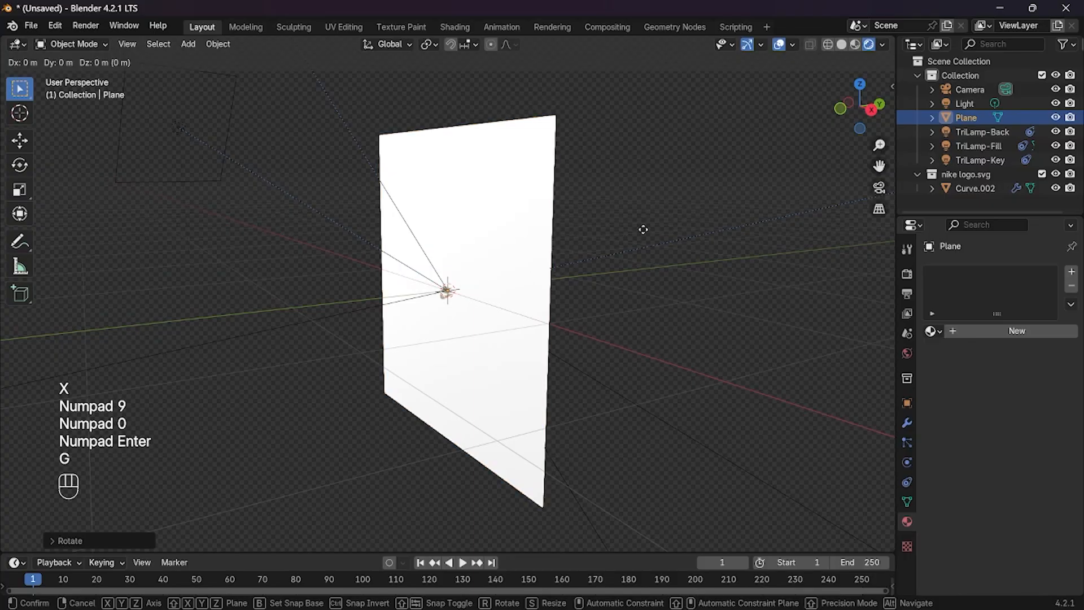
key(y)
click(766, 217)
Give the plane a new material with a black Base Color and Roughness 1.000.
click(998, 333)
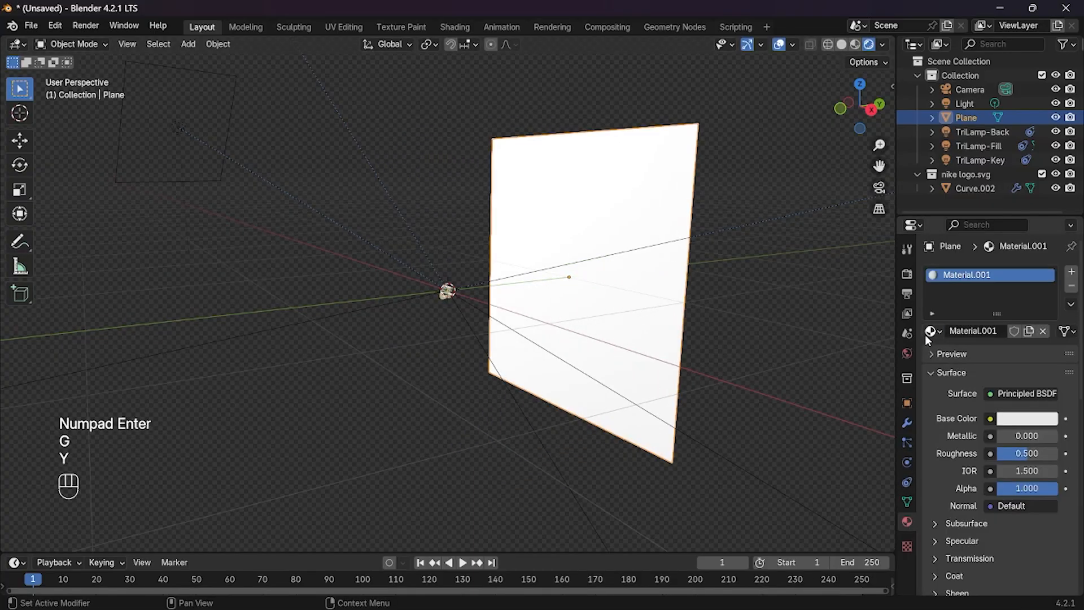
click(1024, 419)
click(1046, 318)
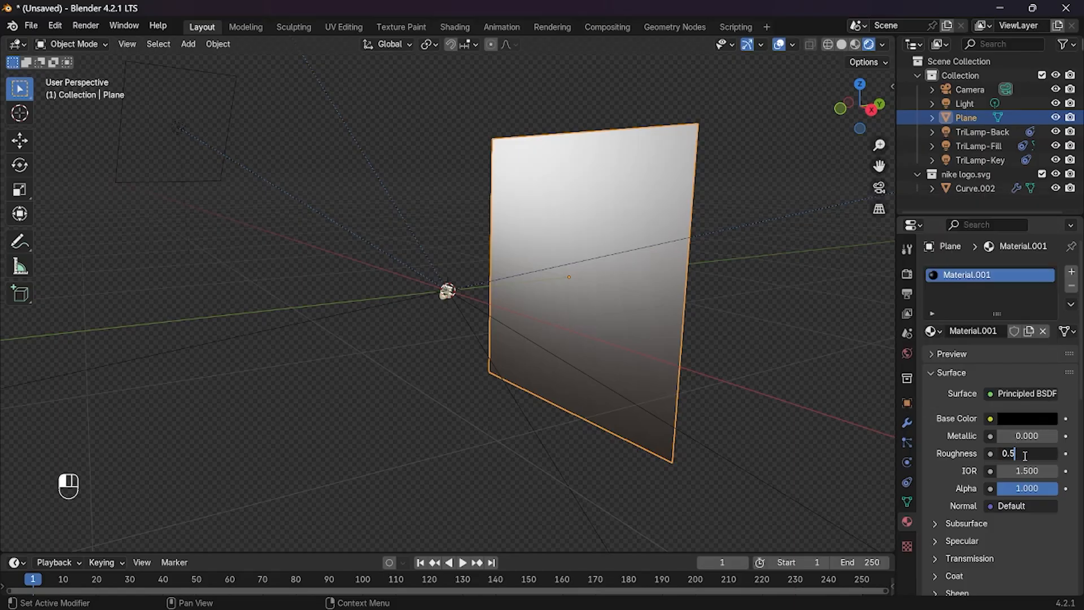
drag(1026, 453, 1057, 453)
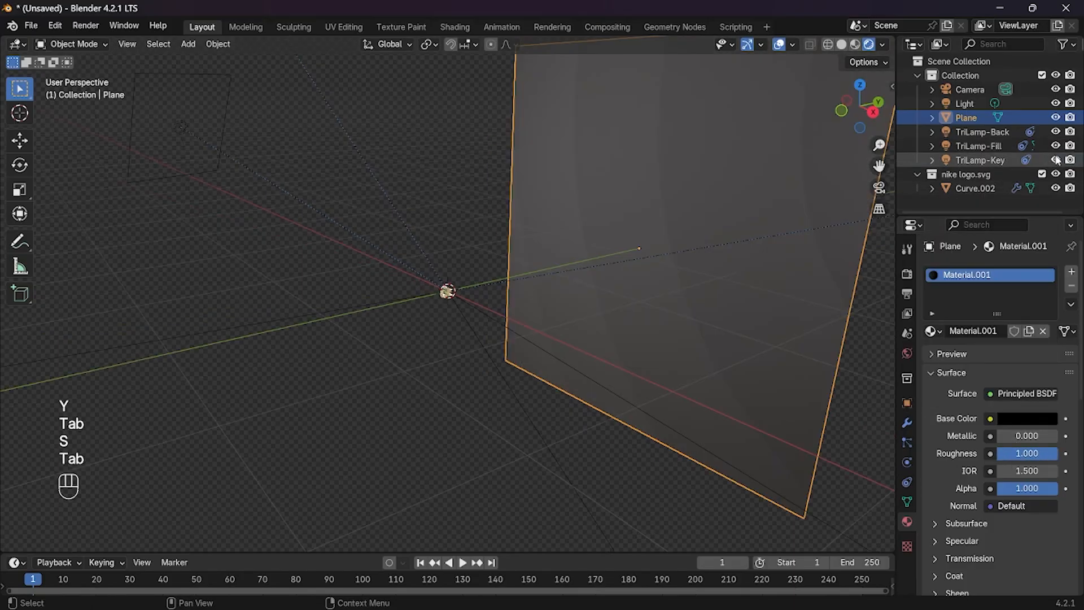
Hide the TriLamp-Key, TriLamp-Fill and TriLamp-Back lights and check the logo against the plane in front view.
click(1055, 160)
click(1054, 145)
click(1055, 131)
key(KP_Decimal)
key(KP_0)
key(KP_Decimal)
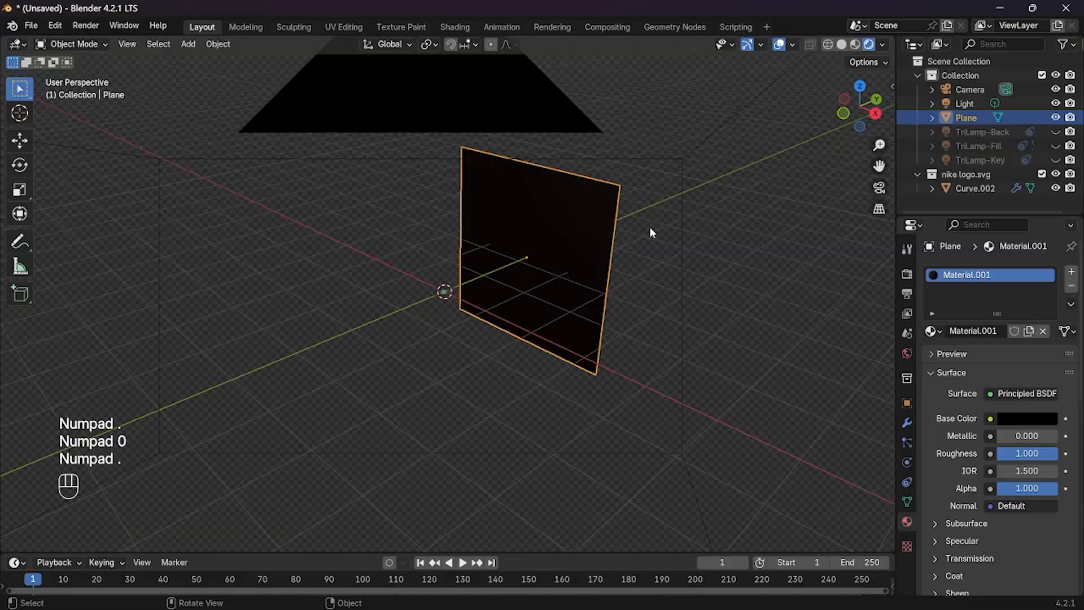
key(KP_1)
scroll(463, 302, up, 4)
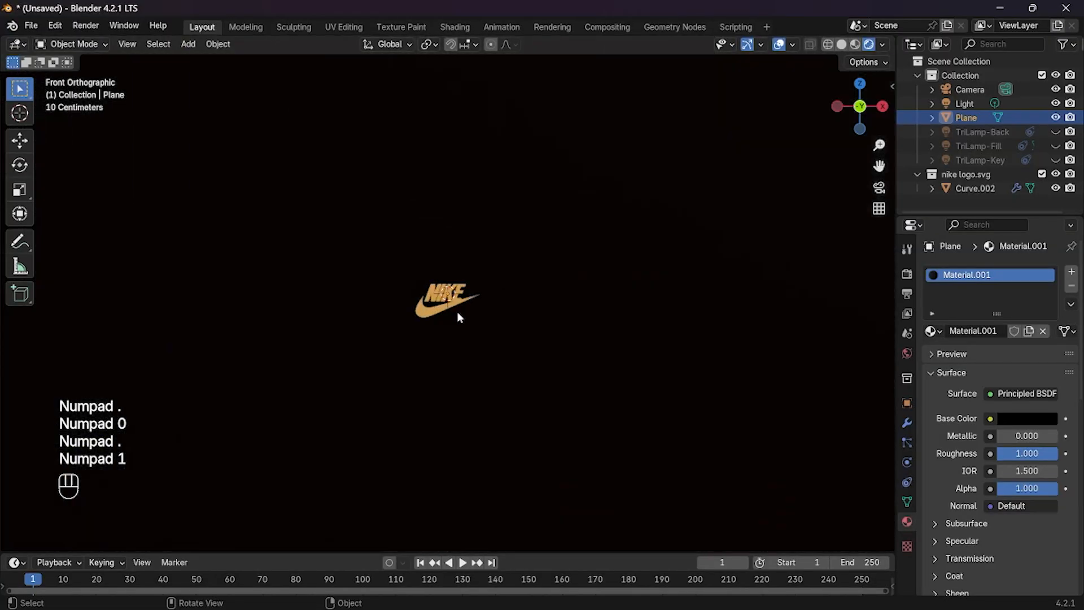
middle_drag(457, 311, 541, 314)
Select the Curve.002 logo and frame it up close to examine its reflections against the black backdrop.
click(990, 191)
key(KP_Decimal)
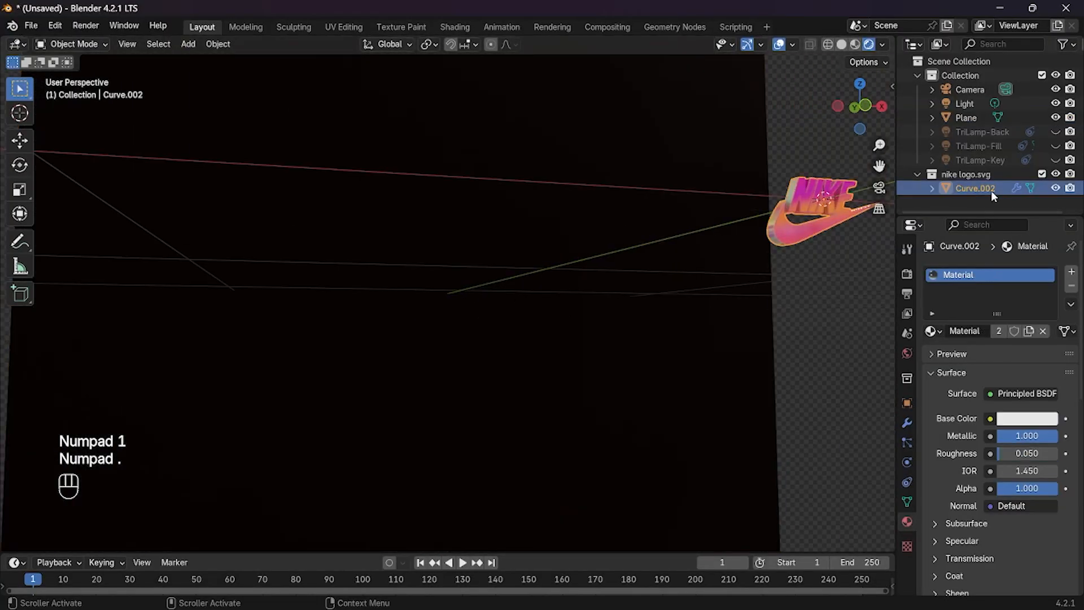
key(KP_Decimal)
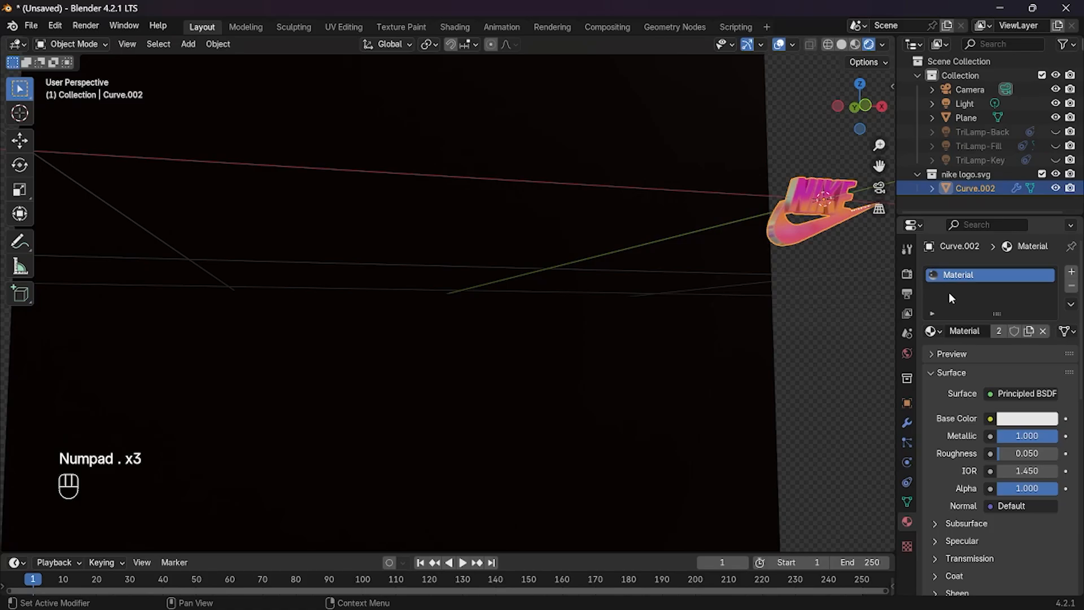
key(KP_Decimal)
middle_drag(559, 285, 649, 309)
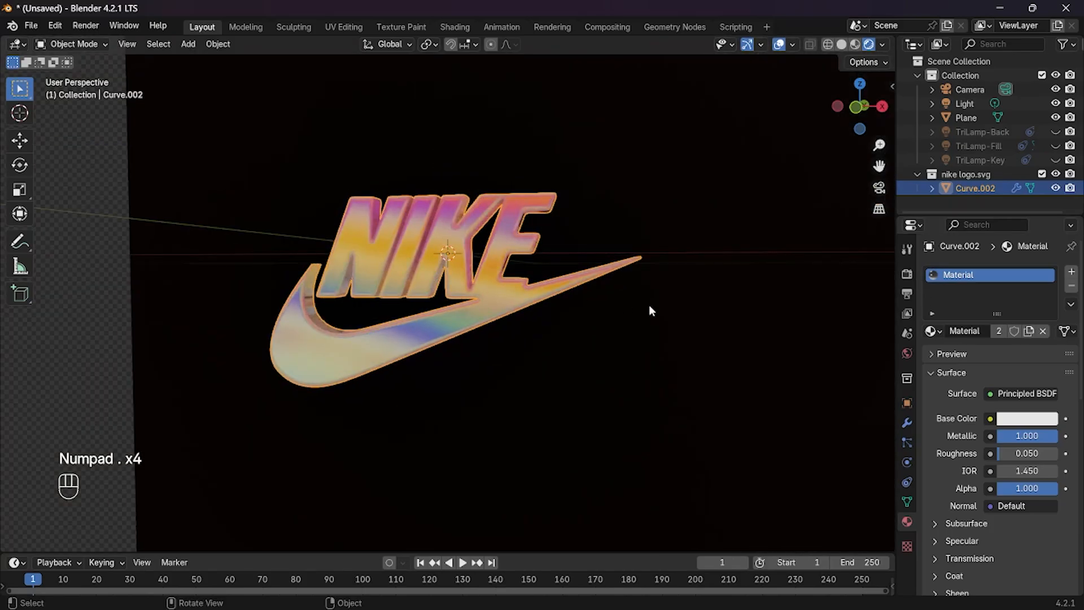
Compare the logo's reflections up close with EEVEE Raytracing off and on, leaving Raytracing enabled.
scroll(467, 278, up, 8)
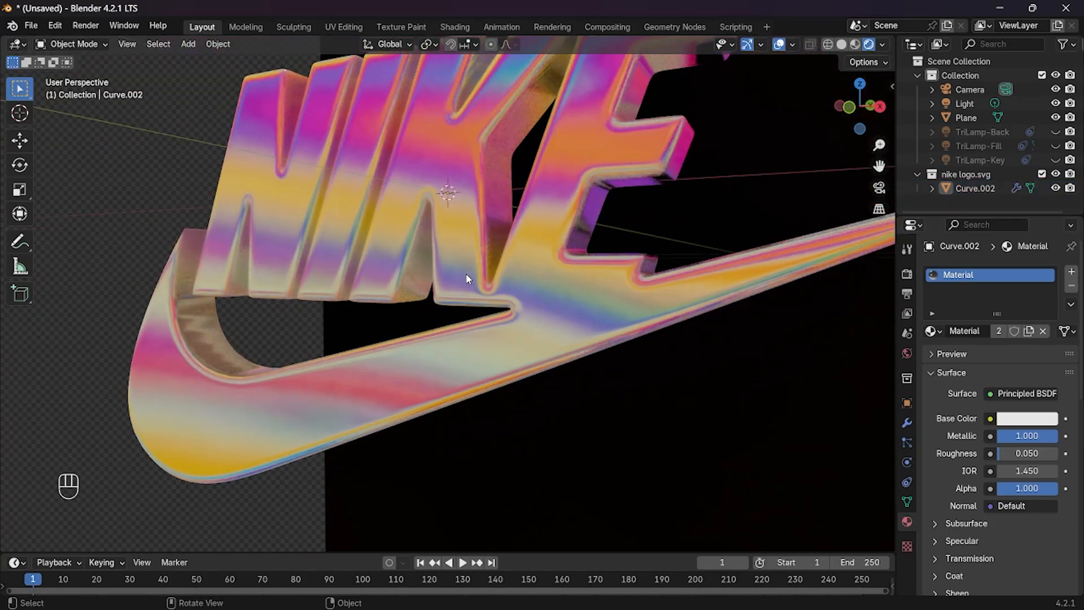
click(909, 274)
click(943, 483)
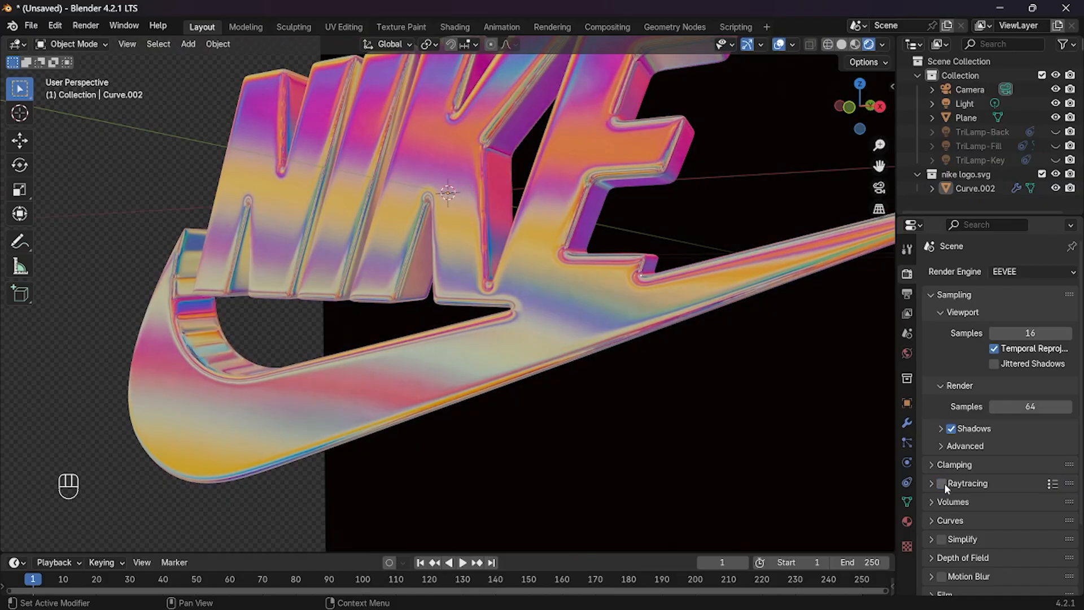
click(943, 483)
click(943, 483)
click(943, 484)
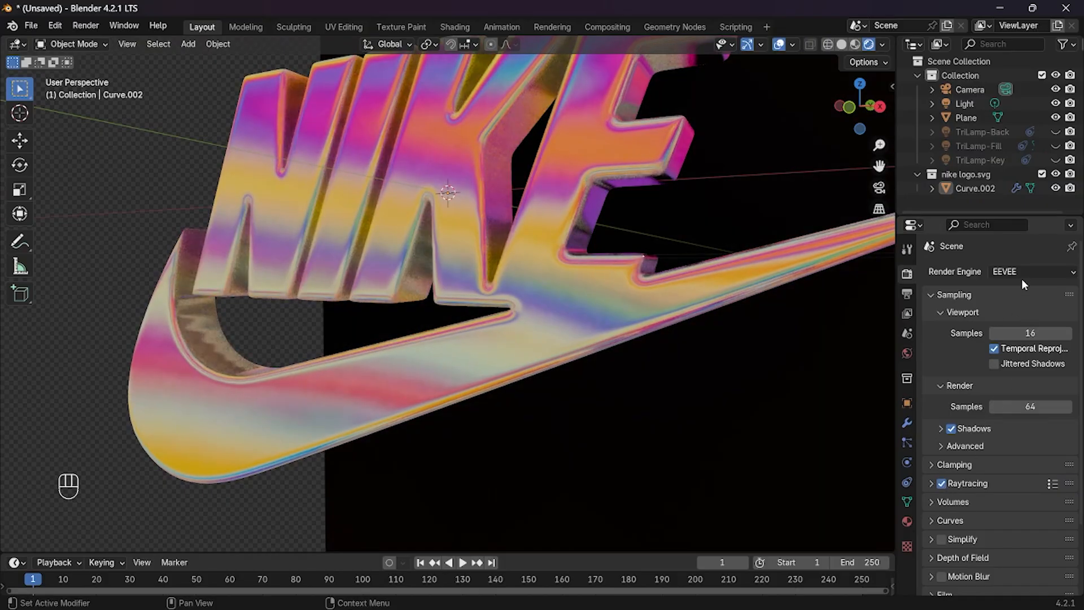
Try the Cycles render engine on the logo and set its device to GPU Compute.
click(1021, 278)
click(1021, 316)
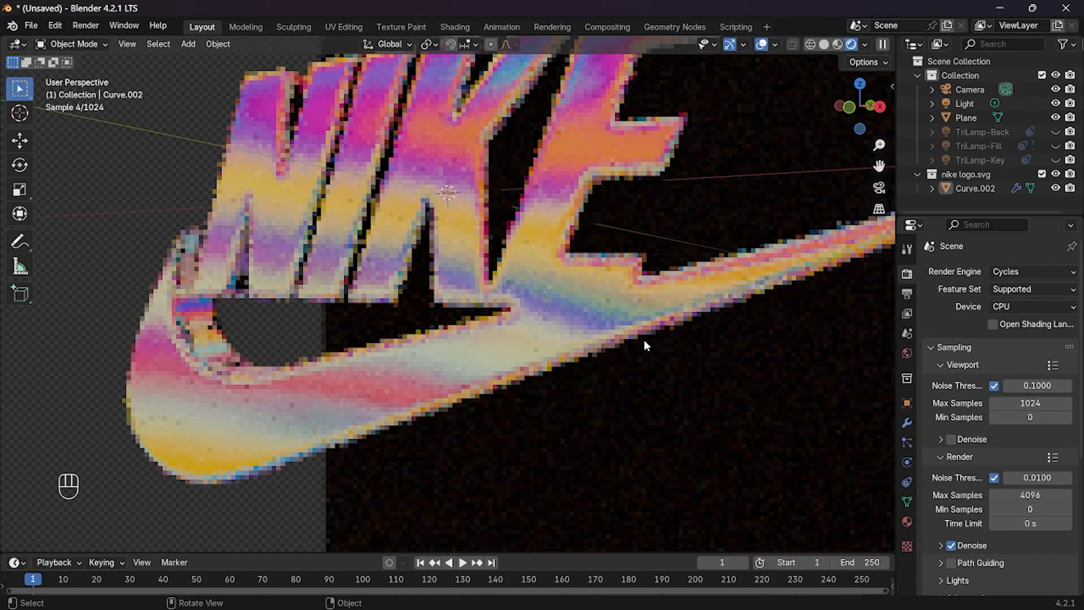
scroll(643, 340, down, 2)
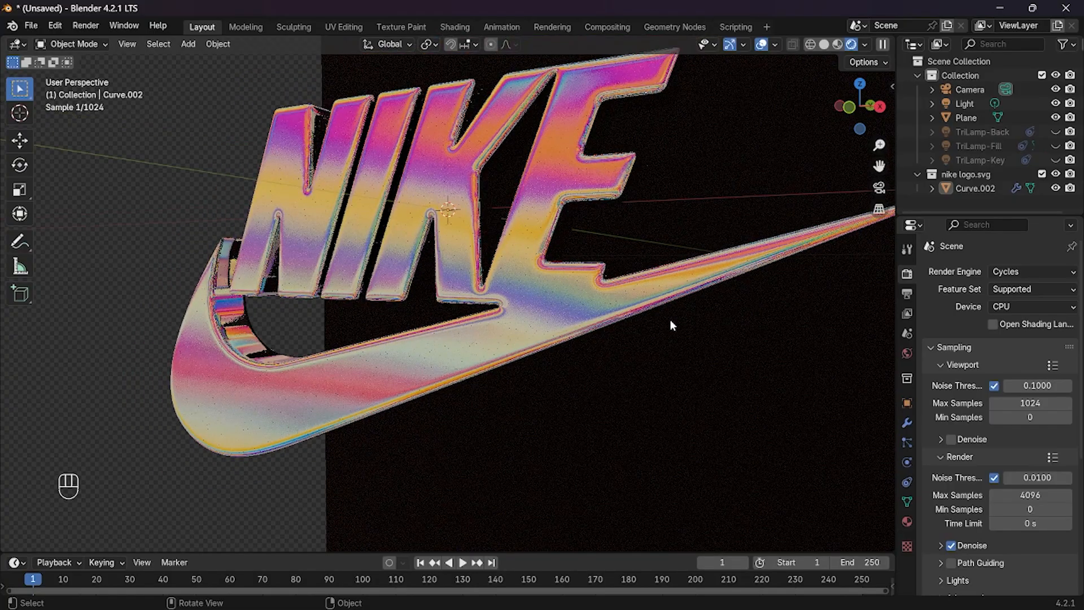
click(1021, 270)
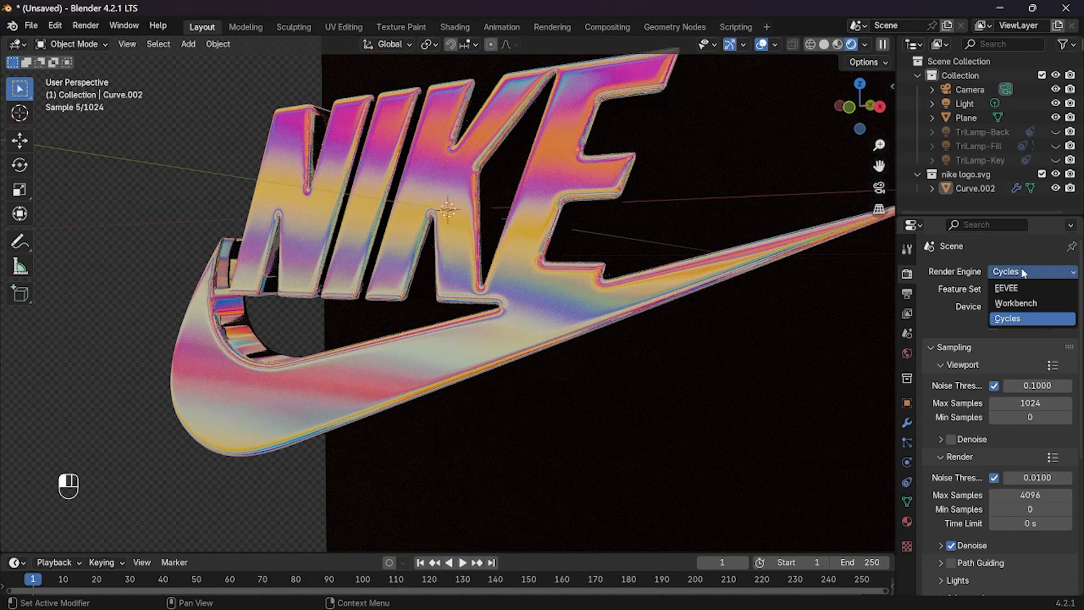
click(1016, 323)
click(1016, 306)
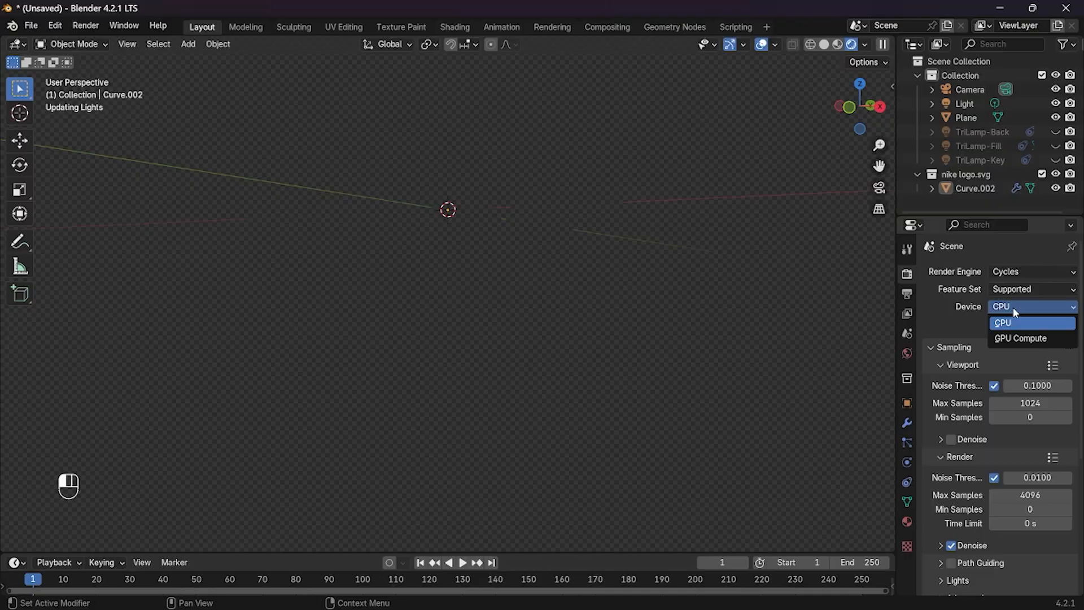
click(1008, 337)
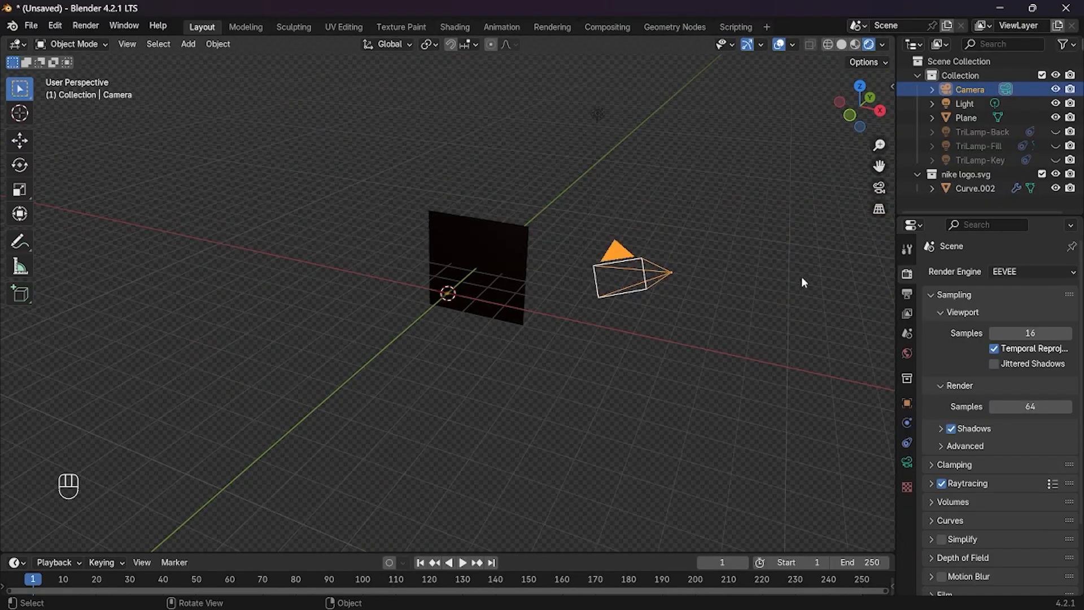
middle_drag(750, 327, 732, 319)
key(KP_1)
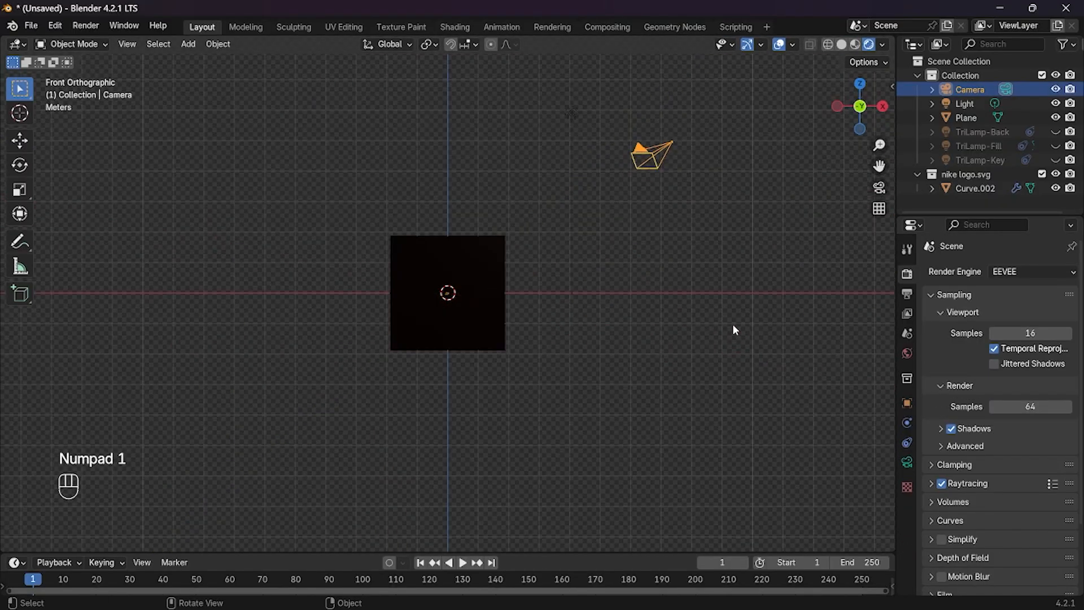
key(g)
key(z)
right_click(735, 457)
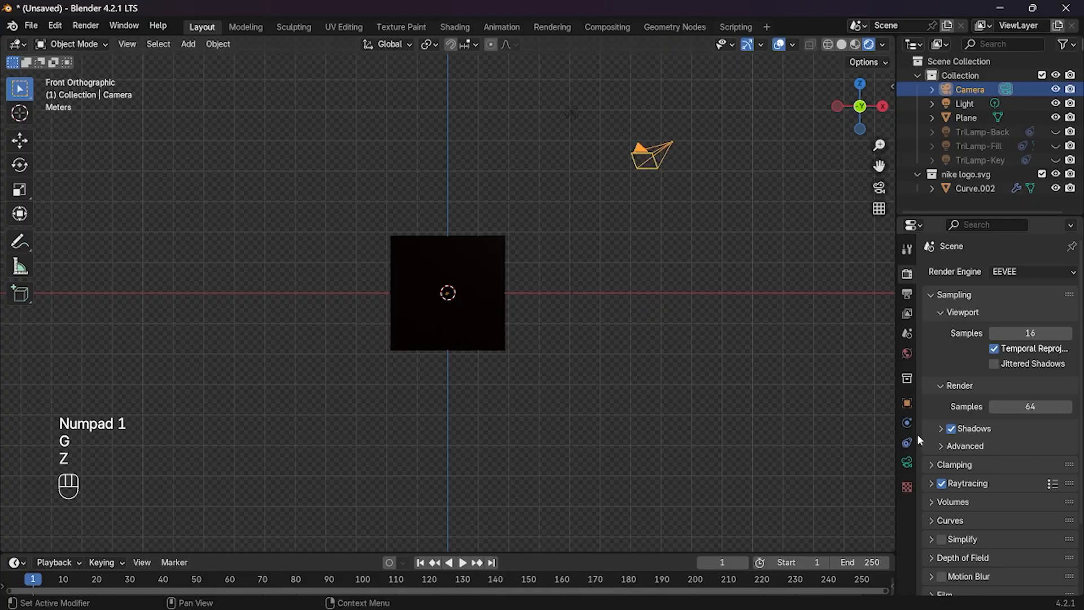
Set the camera's rotation to 90° on X and 0° on Z.
click(907, 402)
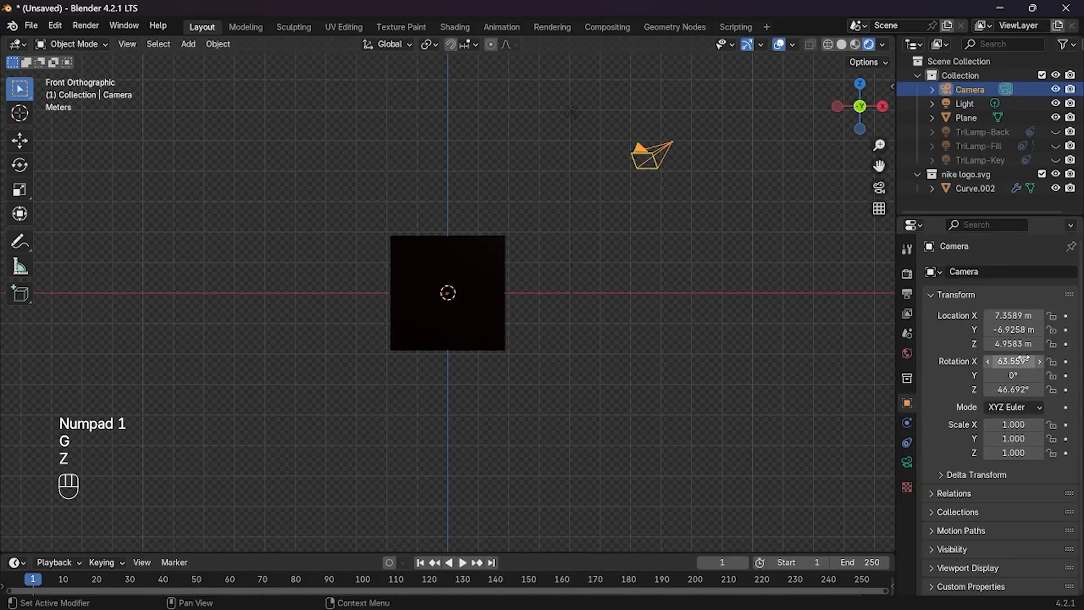
click(1009, 362)
text(90)
key(Return)
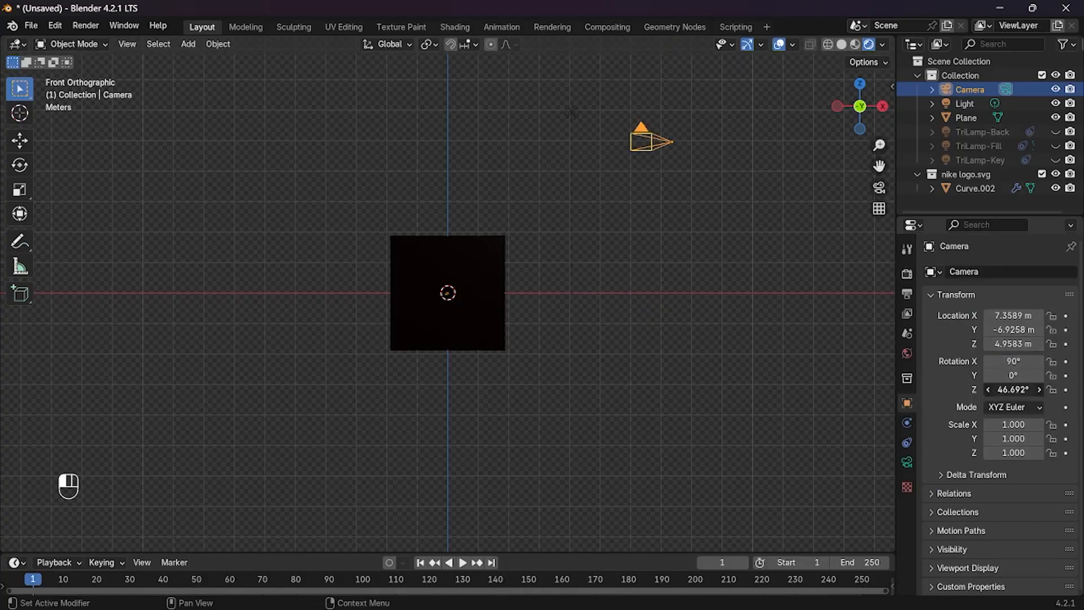
key(KP_Decimal)
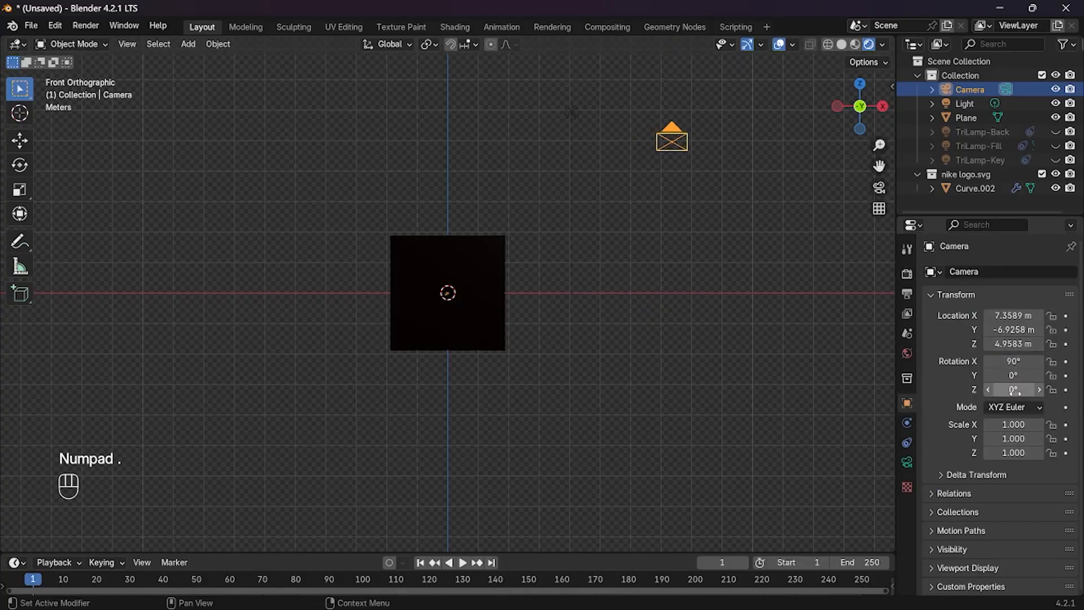
Set the camera's X, Y and Z location to 0 m to place it at the world origin.
key(KP_Decimal)
click(1025, 329)
text(0)
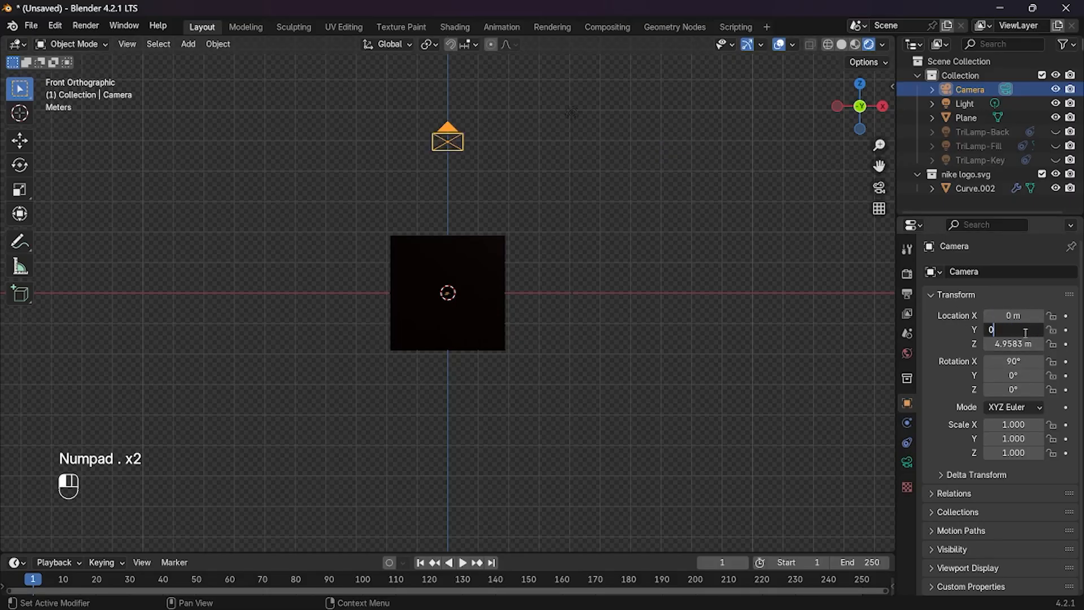
click(1015, 344)
text(0)
key(Return)
Move the camera back along the Y axis to about -9.34 m, in front of the logo.
middle_drag(766, 353, 653, 356)
key(g)
key(y)
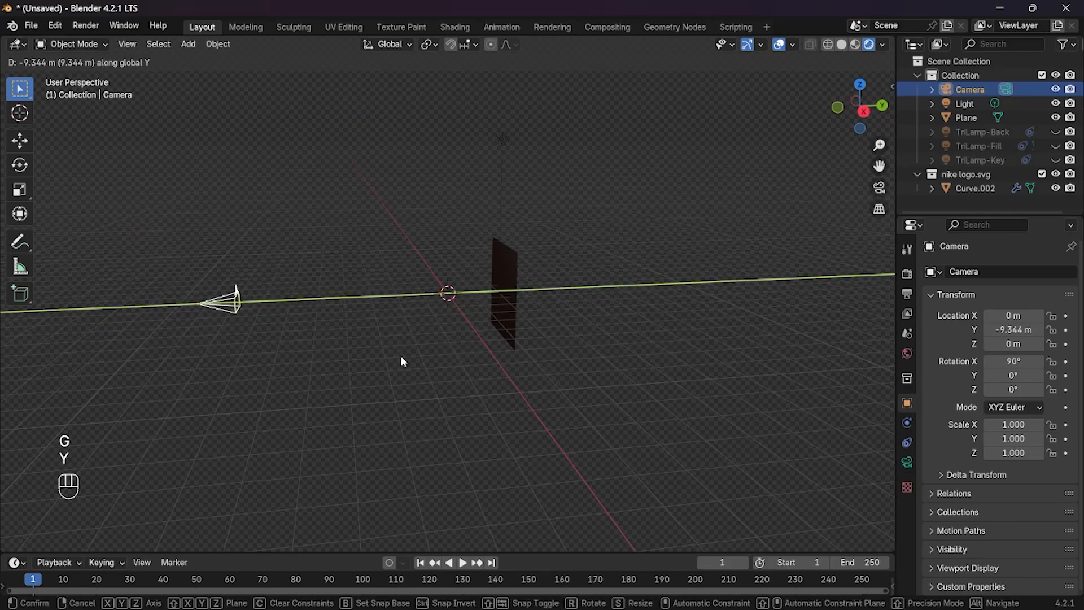
click(403, 362)
Look through the camera and increase its focal length to bring the logo closer in the frame.
key(KP_0)
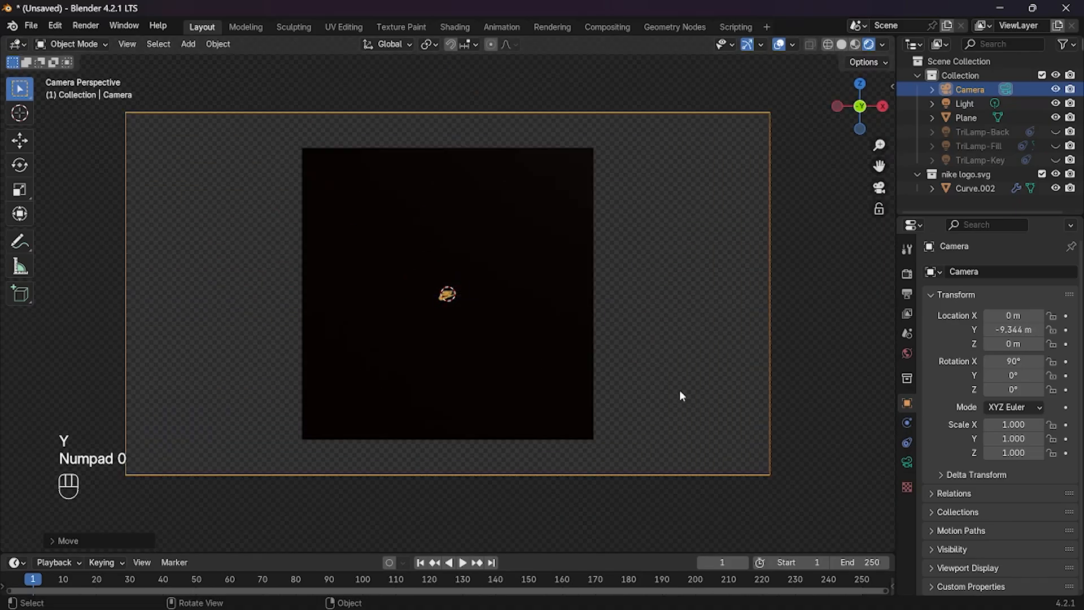
click(907, 461)
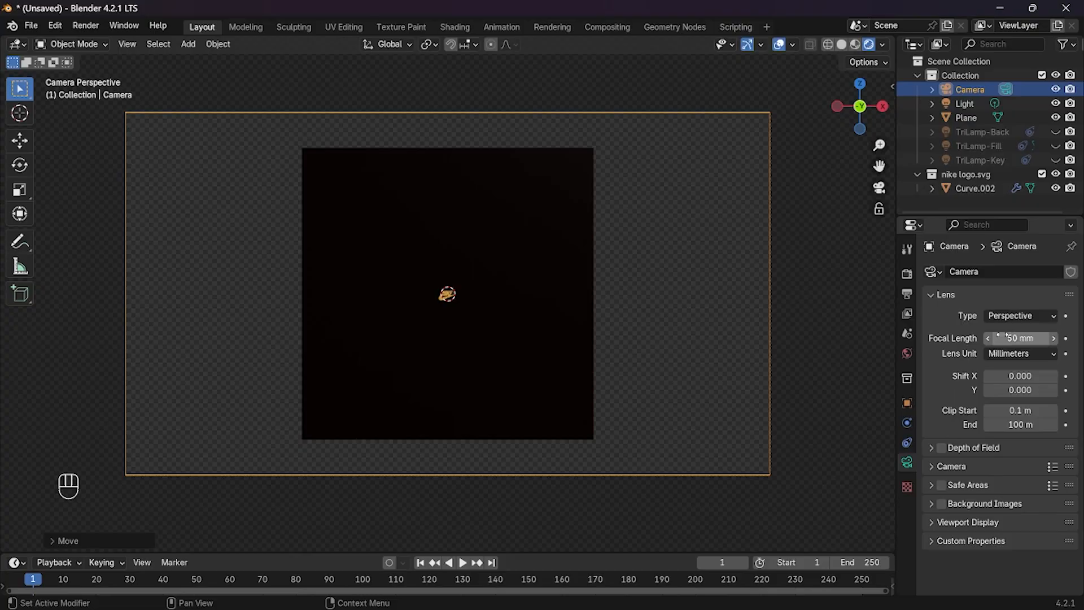
drag(1014, 337, 1081, 338)
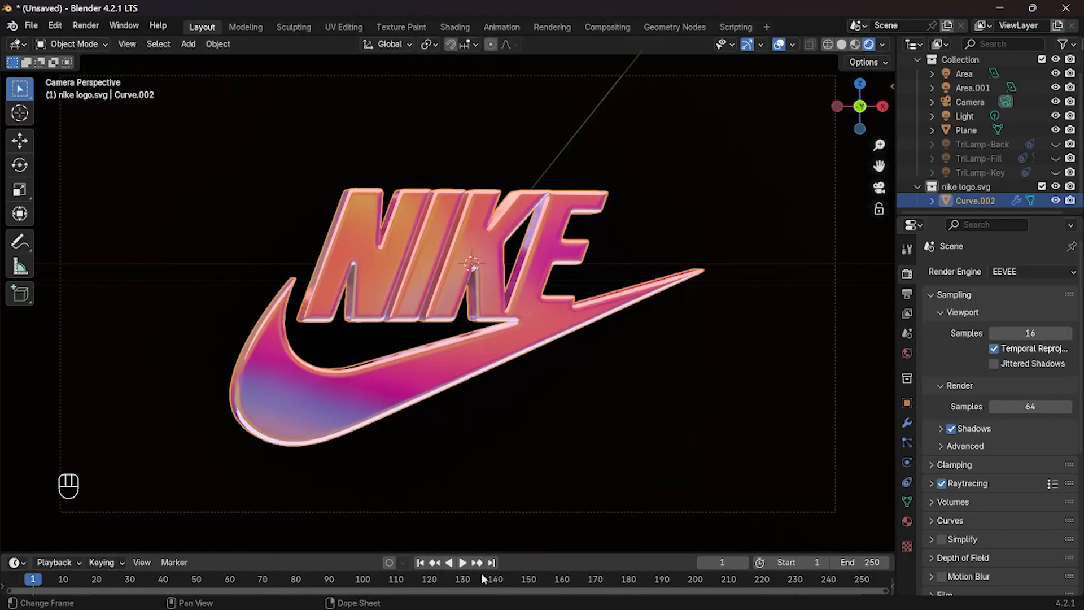
Enlarge the timeline area beneath the viewport and look through the remaining render settings.
drag(559, 553, 576, 468)
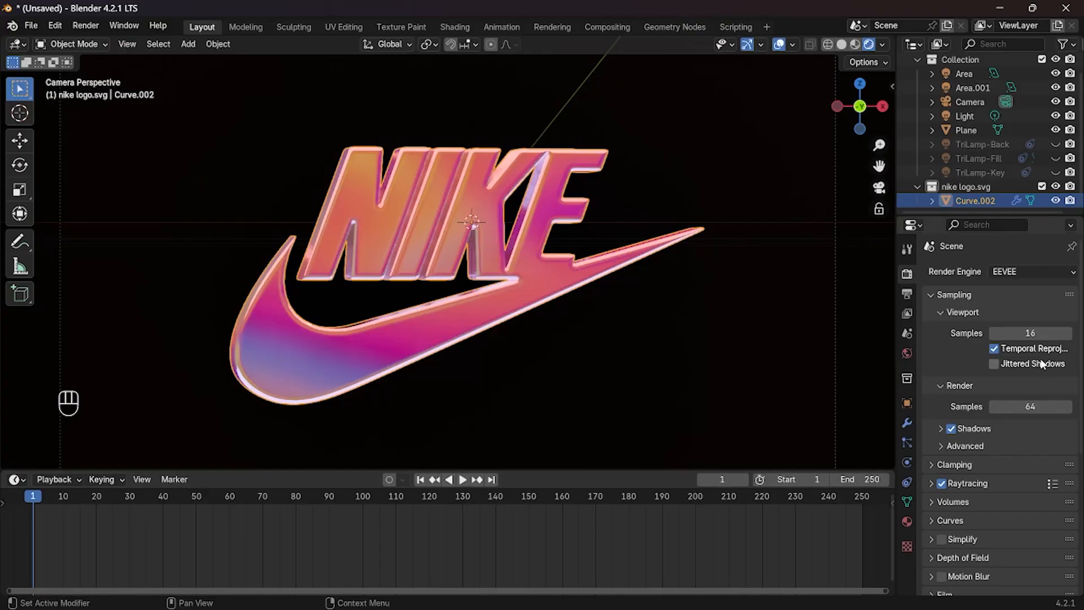
scroll(982, 516, down, 5)
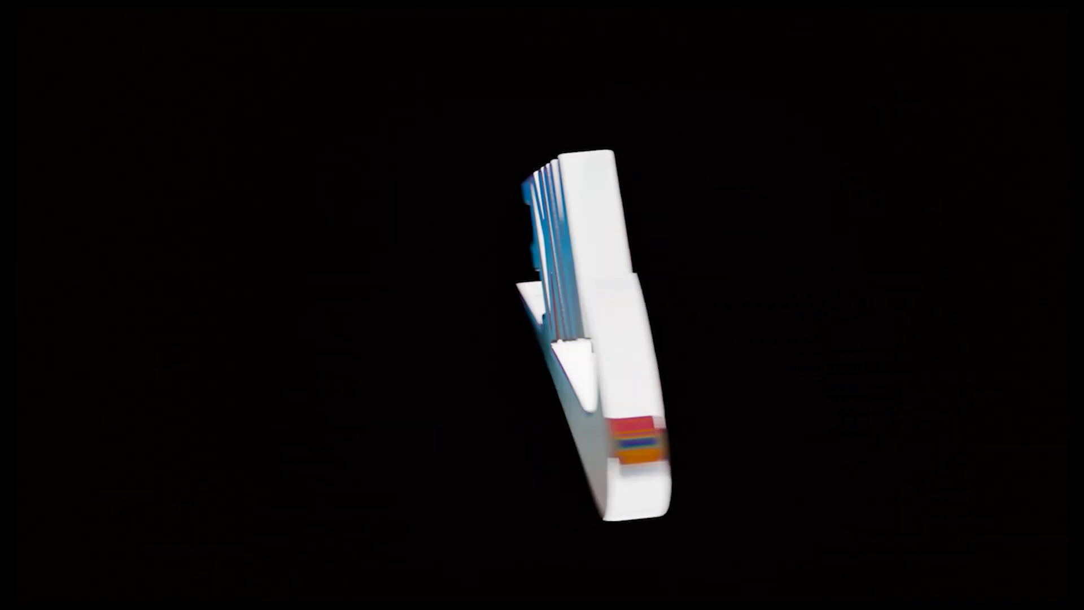